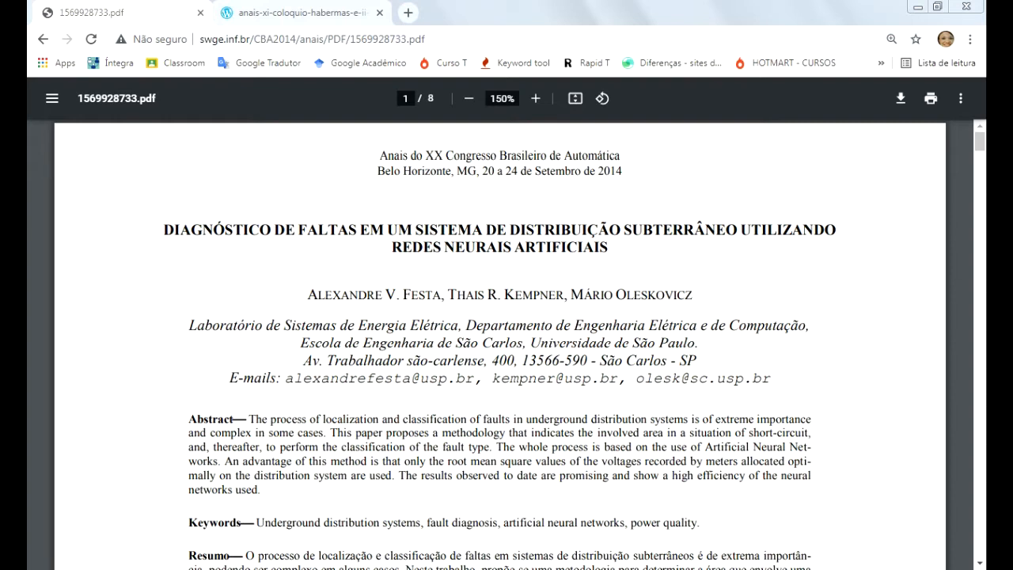
- Examine the document's first red citation and the event, title and author details on the conference paper's first page
left_click(307, 569)
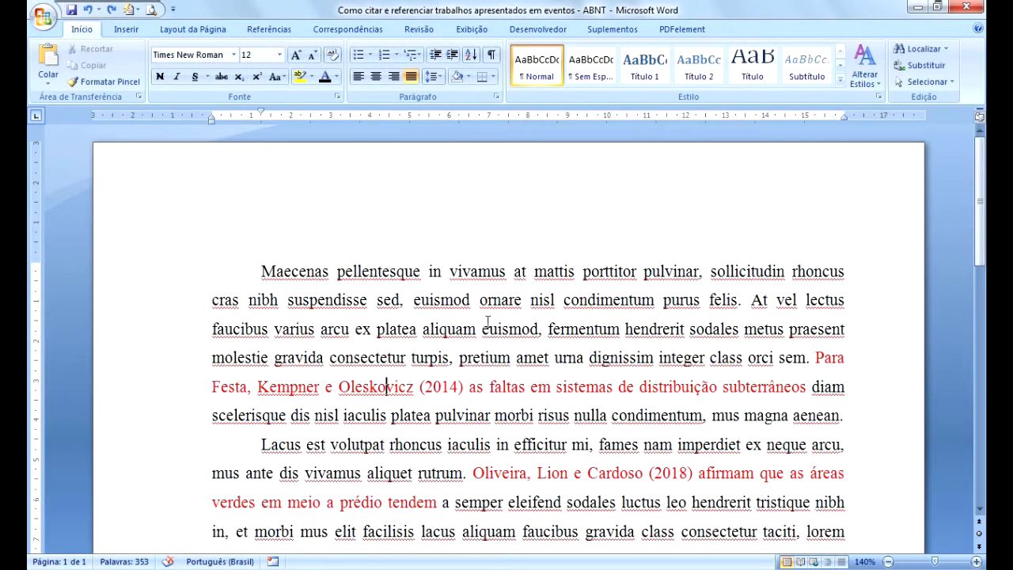
left_click(439, 311)
key("alt+Tab")
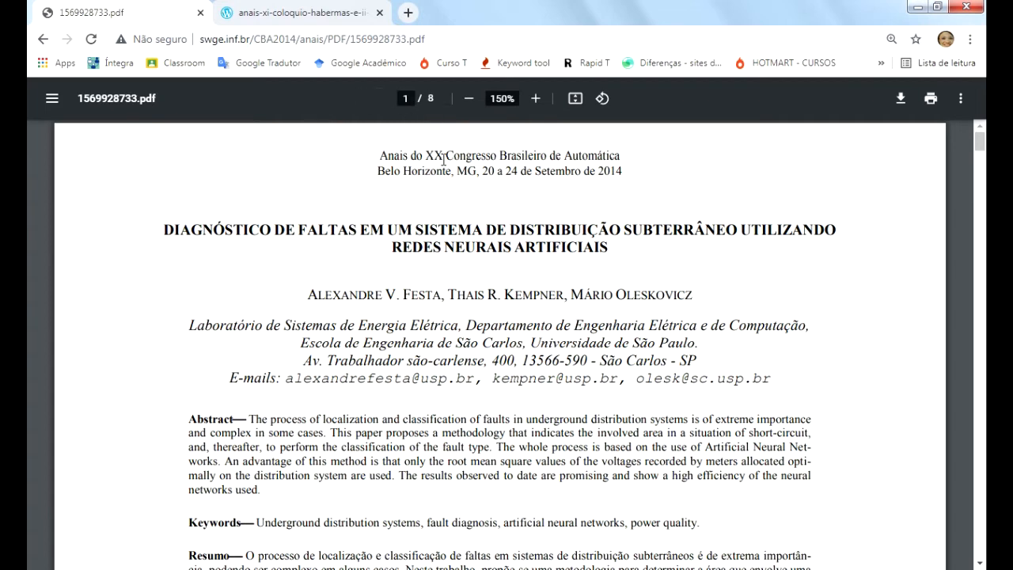
left_click(588, 159)
left_click_drag(411, 294, 421, 311)
left_click(559, 295)
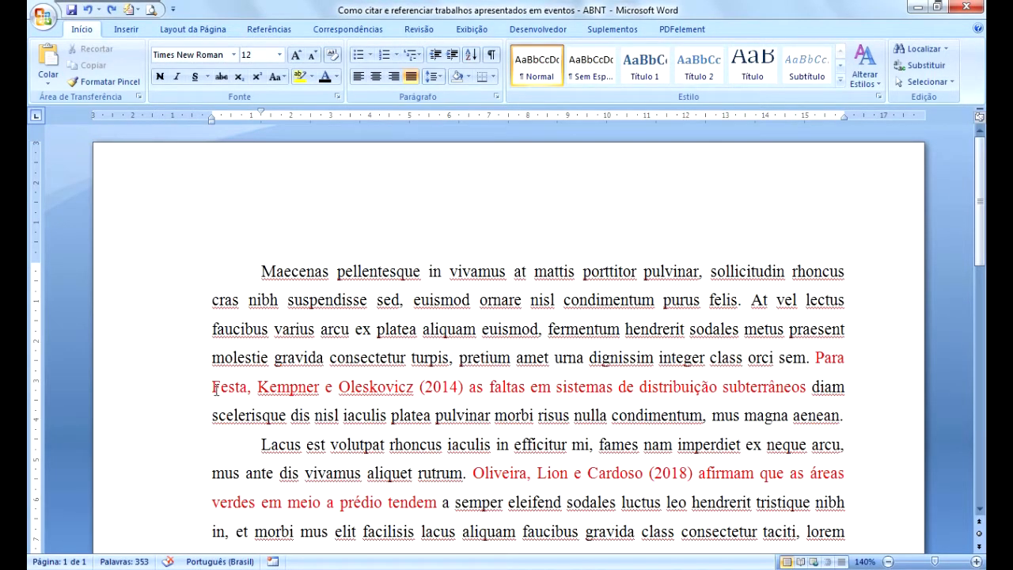
- Compare the authors' surnames in the first in-text citation with the author line of the conference paper
left_click_drag(212, 388, 431, 394)
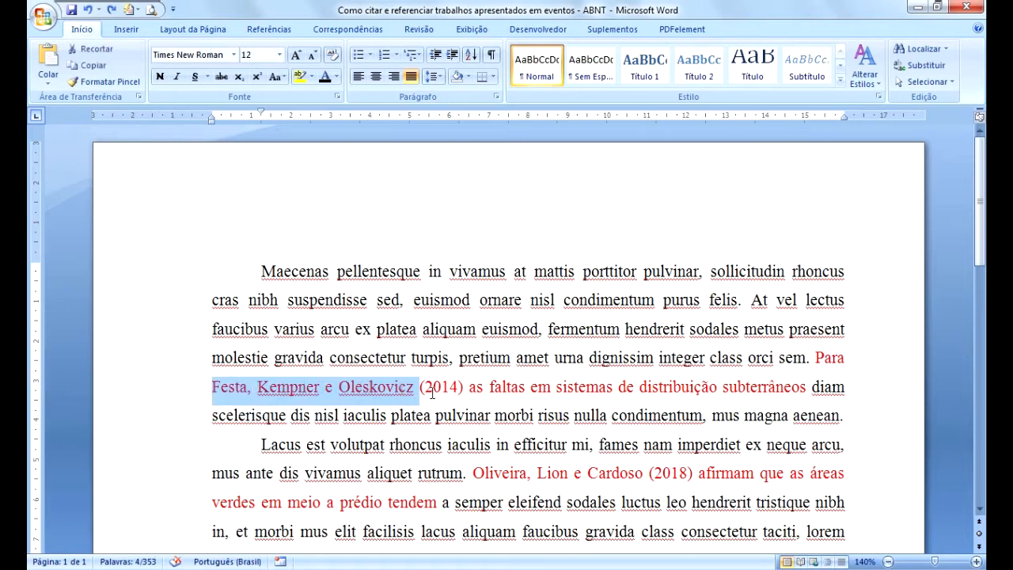
left_click(431, 393)
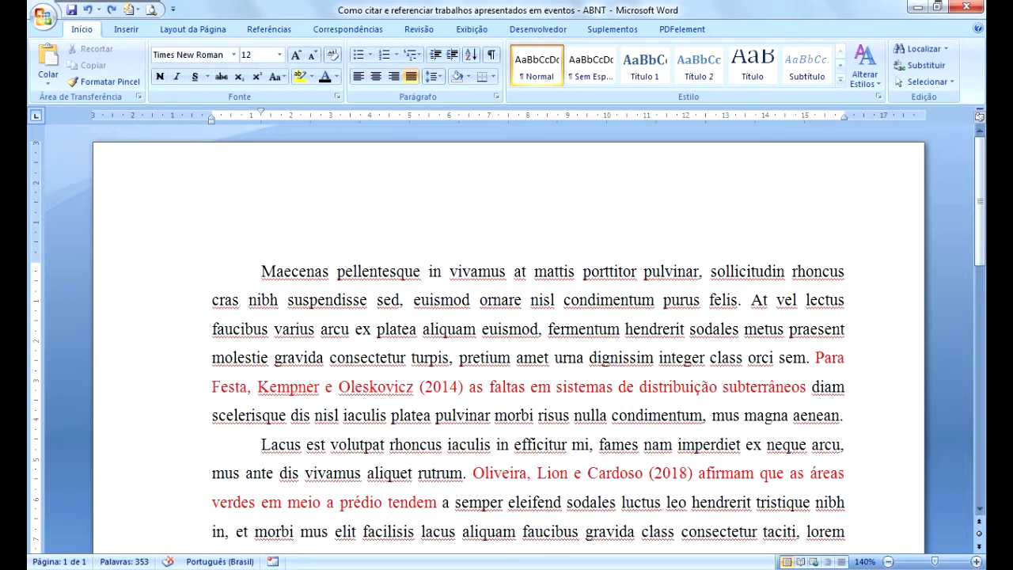
key("alt+Tab")
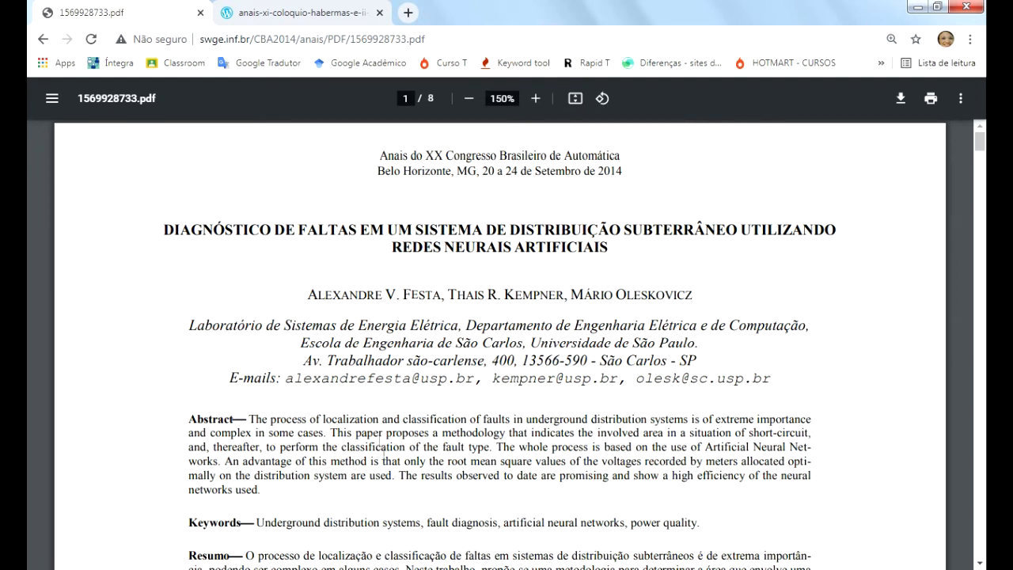
key("alt+Tab")
left_click(353, 401)
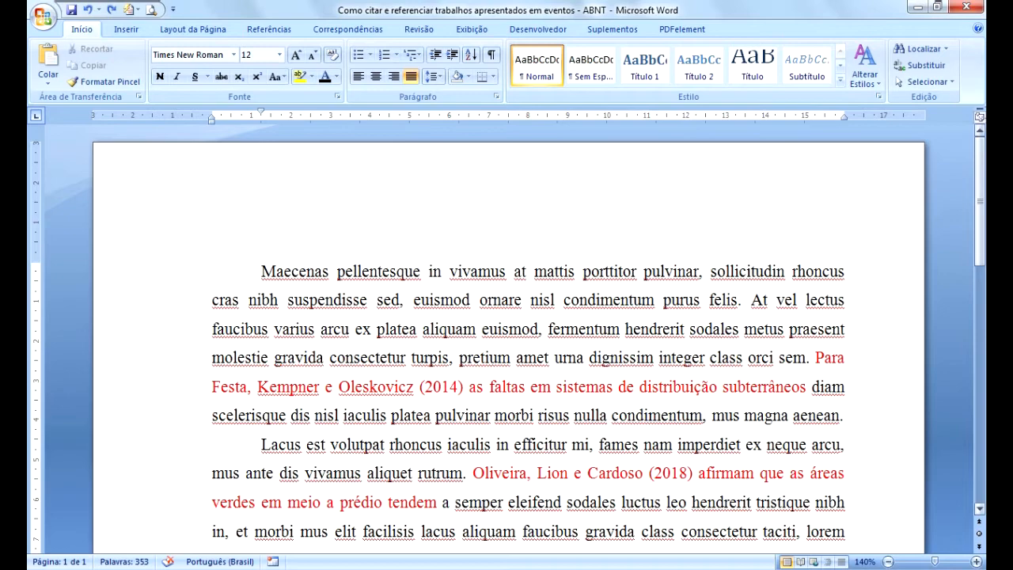
- Apply black font colour to the hidden author names in the first entry under REFERÊNCIAS
left_click_drag(980, 212, 983, 354)
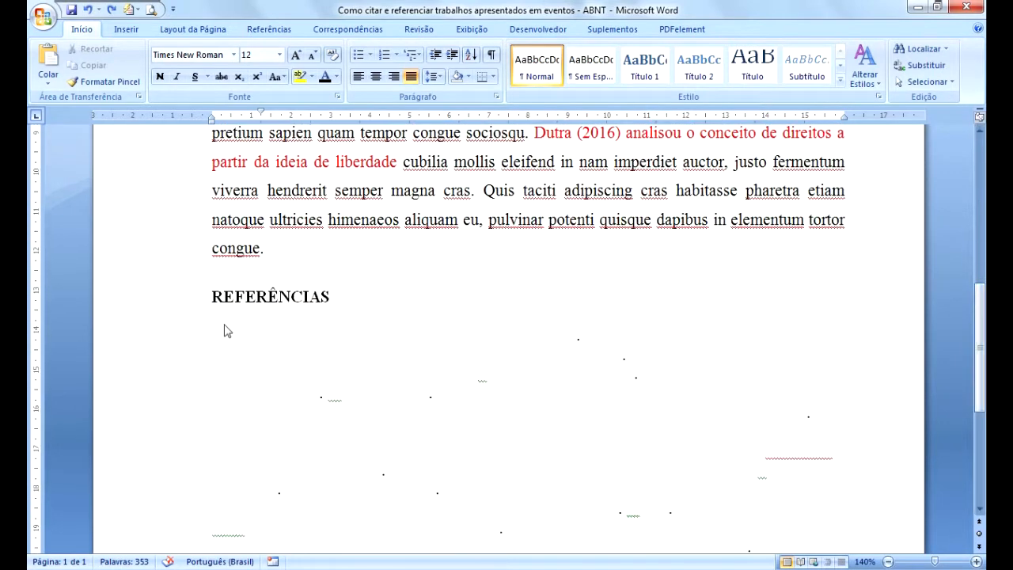
left_click_drag(218, 327, 575, 339)
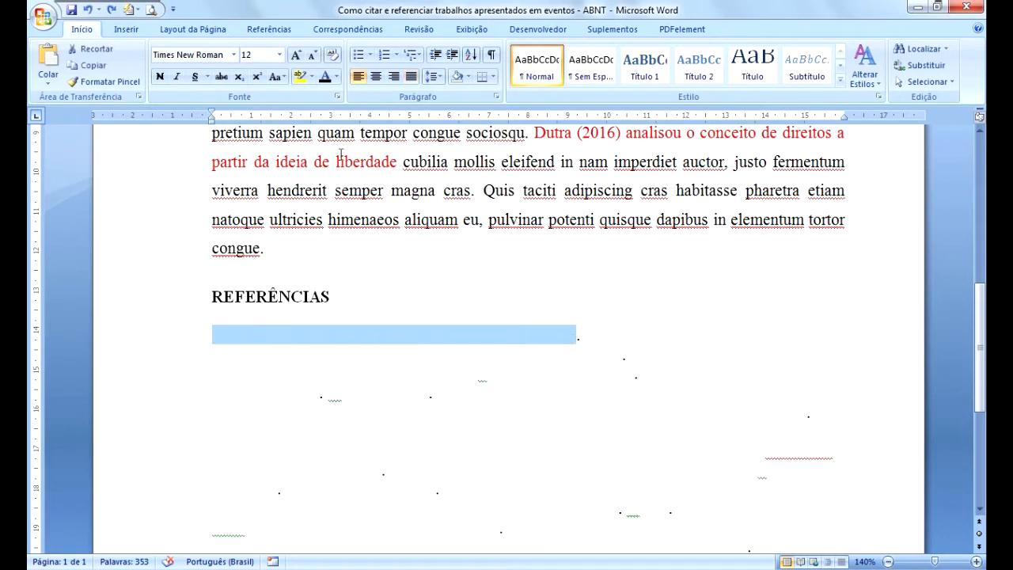
left_click(329, 83)
left_click(367, 380)
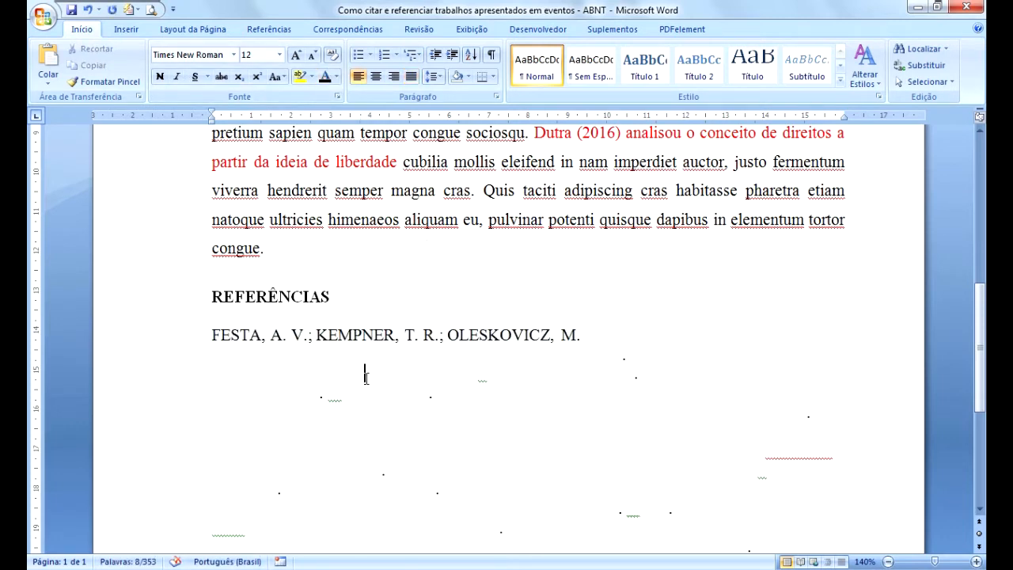
left_click(279, 339)
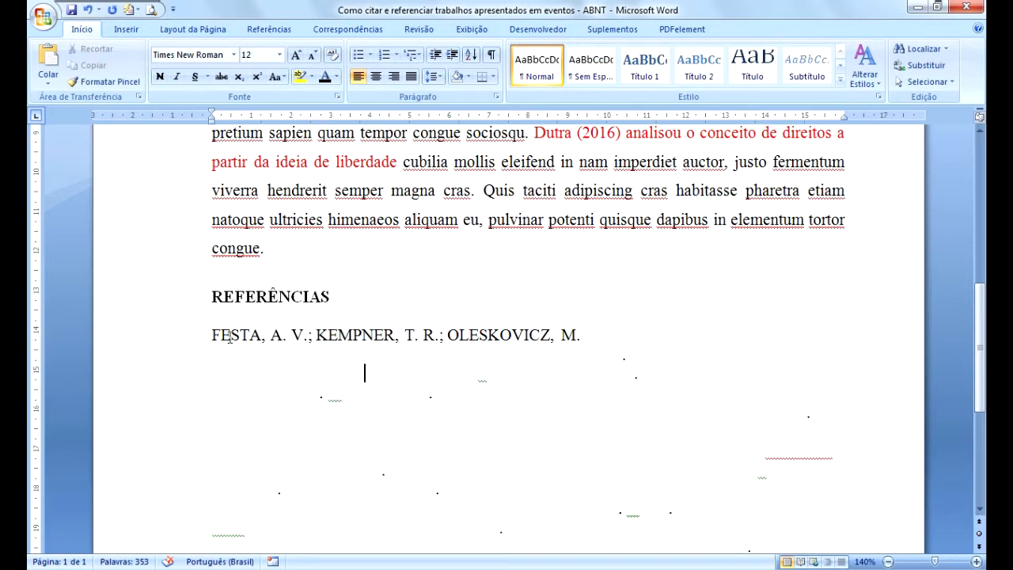
left_click(353, 334)
left_click(485, 334)
- Apply black font colour to the hidden title "Diagnóstico de faltas em um sistema de distribuição subterrâneo utilizando redes neurais artificiais" after the authors
key("alt+Tab")
left_click(580, 345)
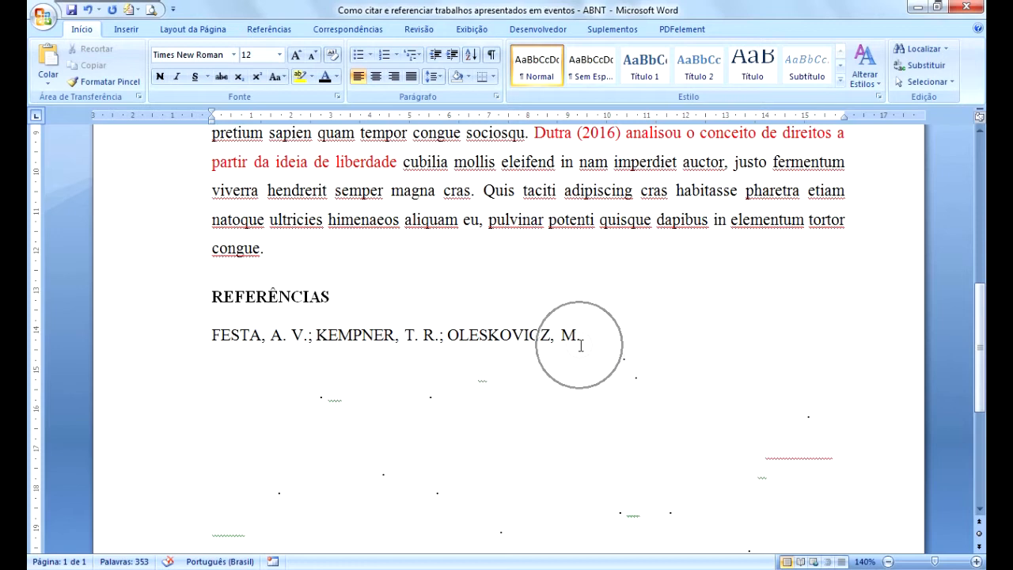
left_click_drag(581, 345, 596, 357)
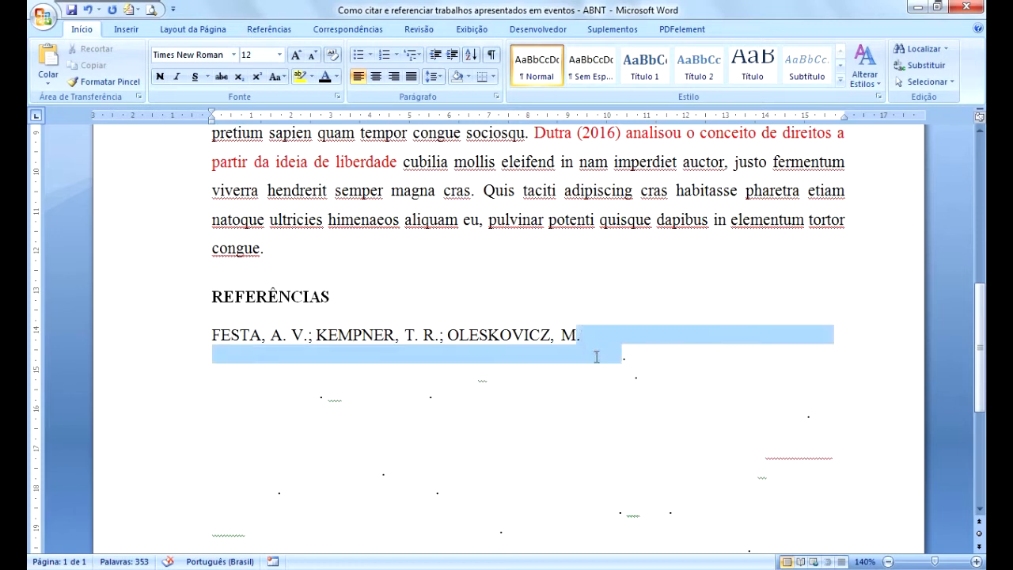
left_click(322, 76)
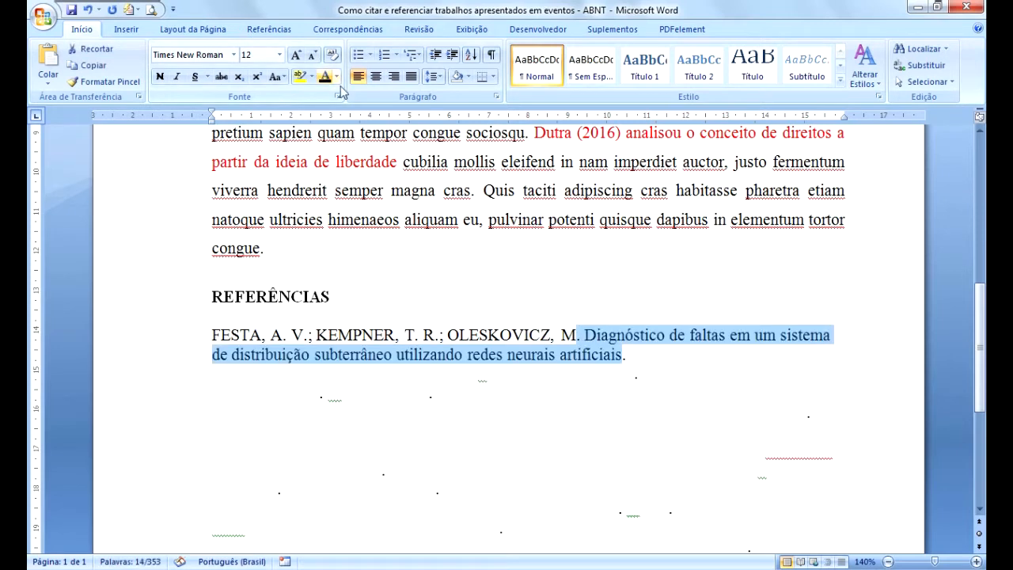
left_click(650, 355)
left_click(622, 354)
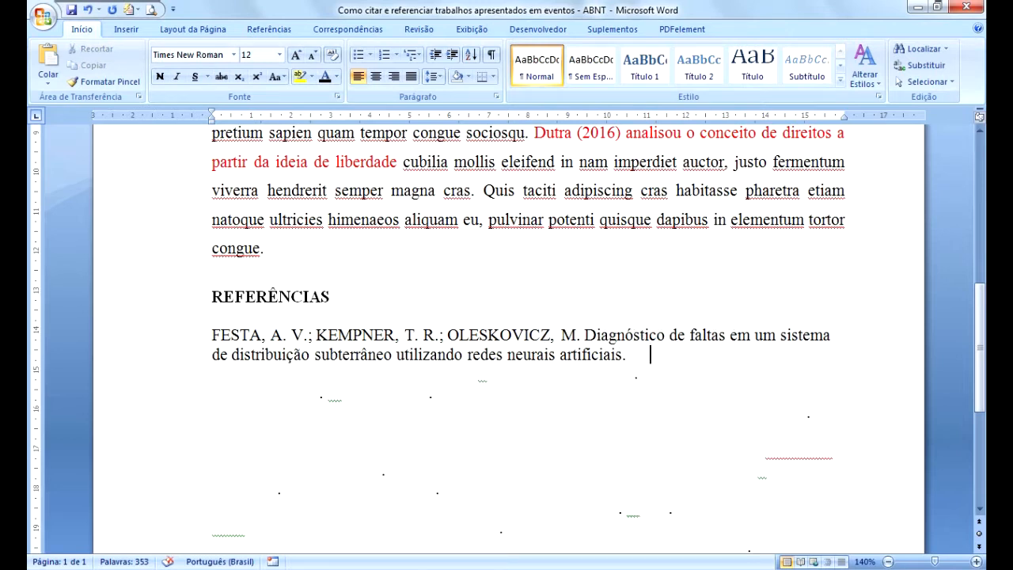
- Apply black font colour to the hidden event details "In: CONGRESSO BRASILEIRO DE AUTOMÁTICA, 20., 2014, Belo Horizonte" after the title
left_click(236, 568)
key("ctrl")
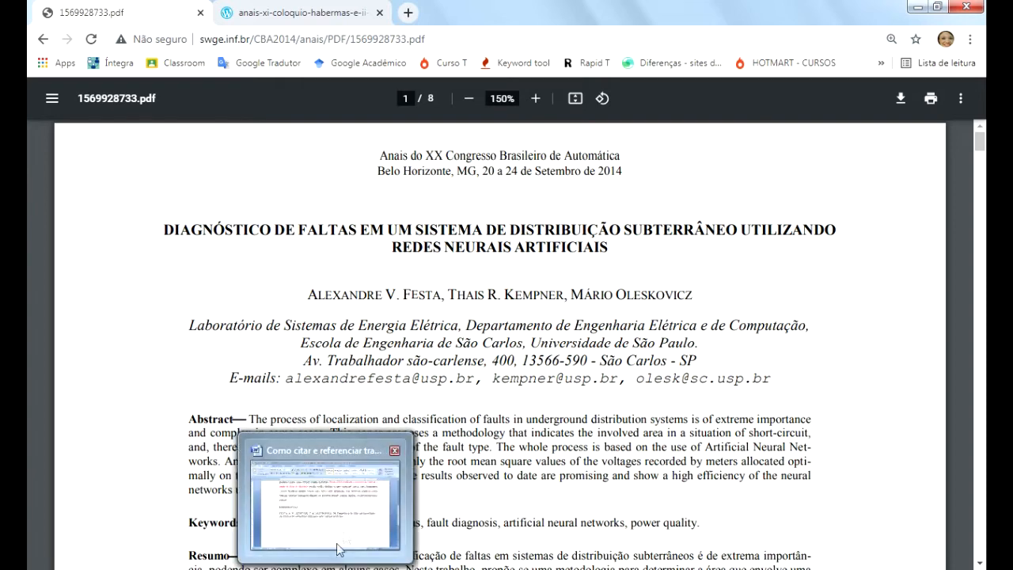
left_click(346, 536)
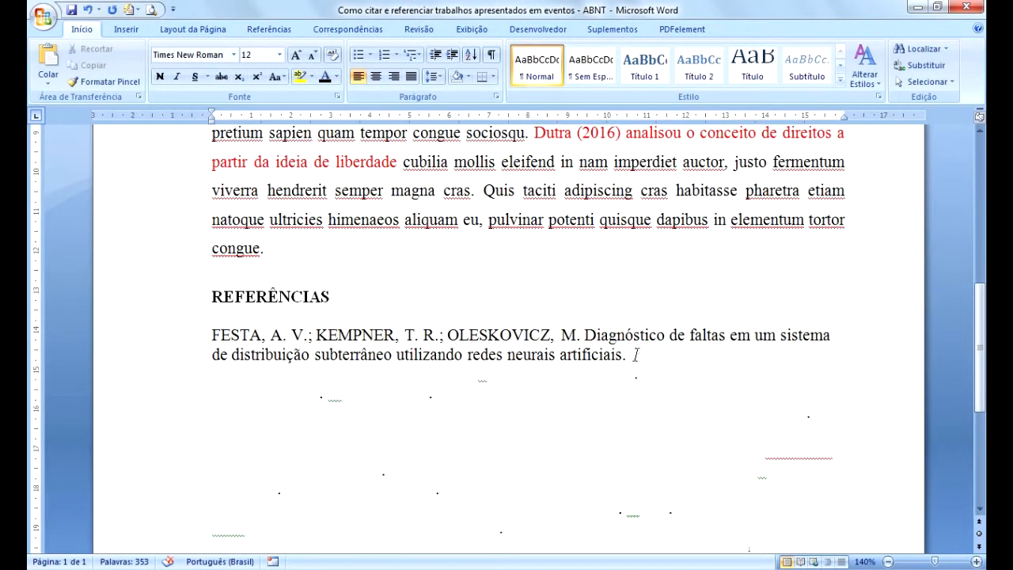
left_click_drag(631, 355, 634, 372)
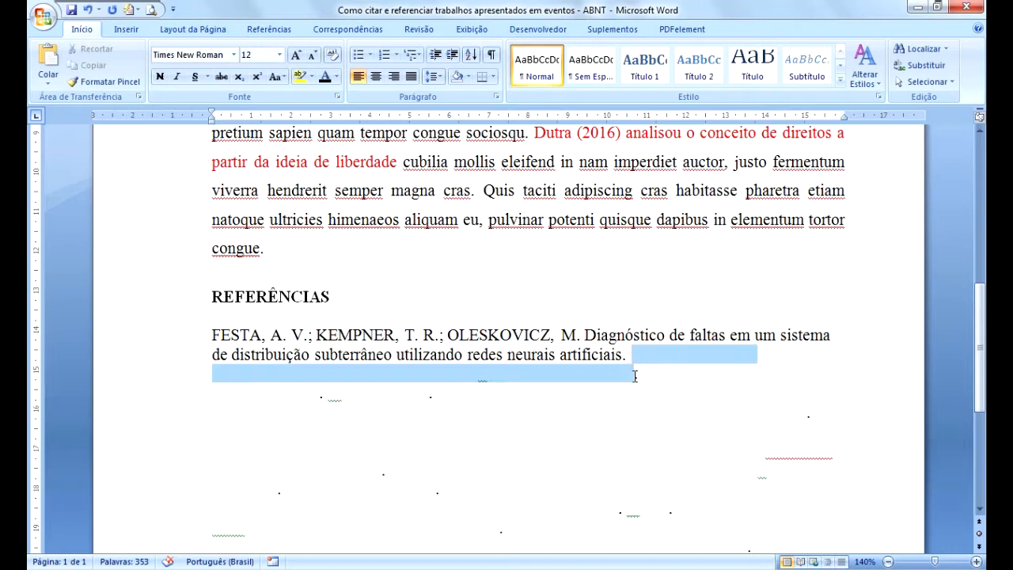
left_click(325, 76)
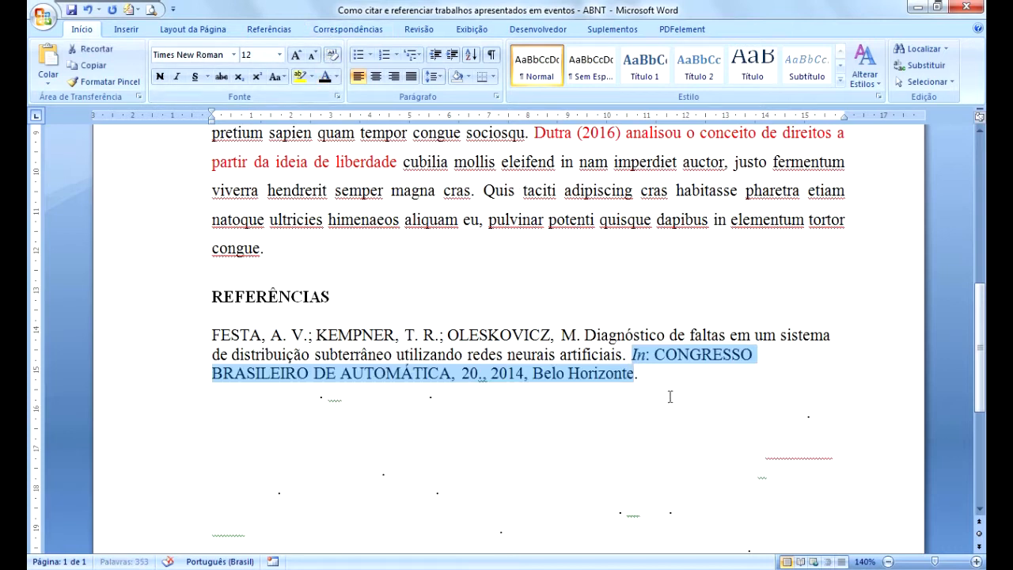
left_click(662, 373)
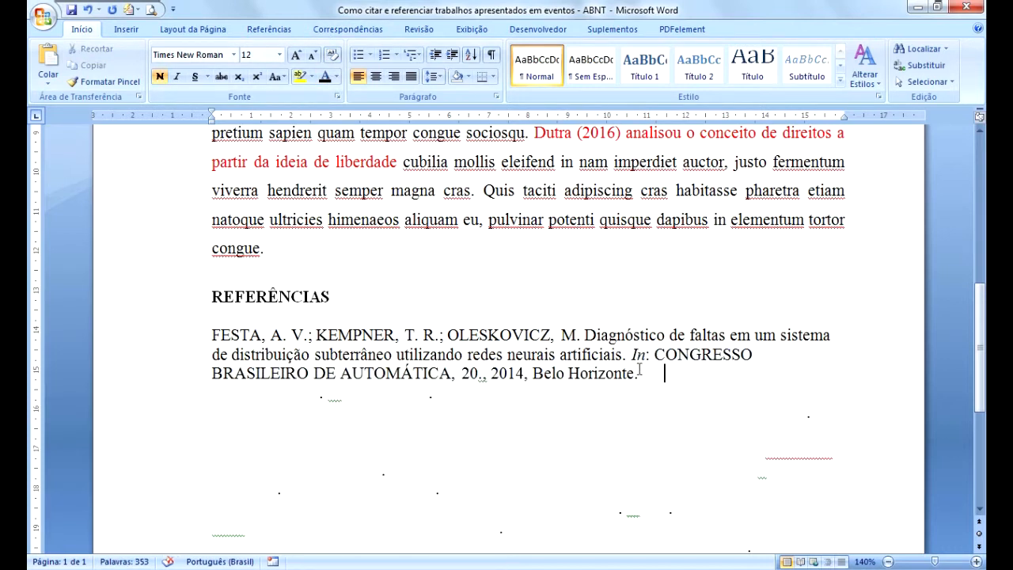
double_click(638, 356)
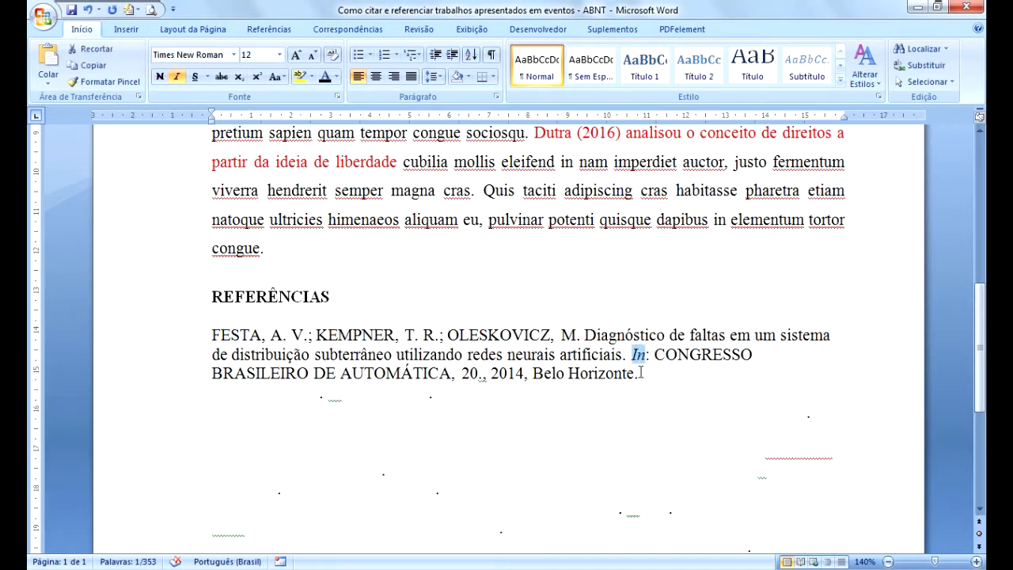
left_click(650, 361)
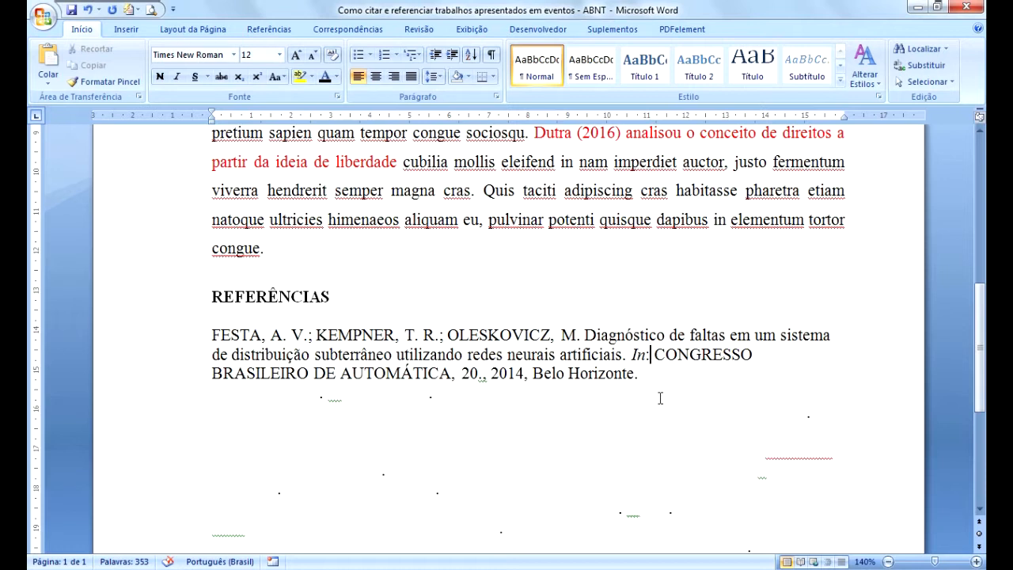
- Compare the event name in the reference with the proceedings heading on the paper's first page
left_click(238, 568)
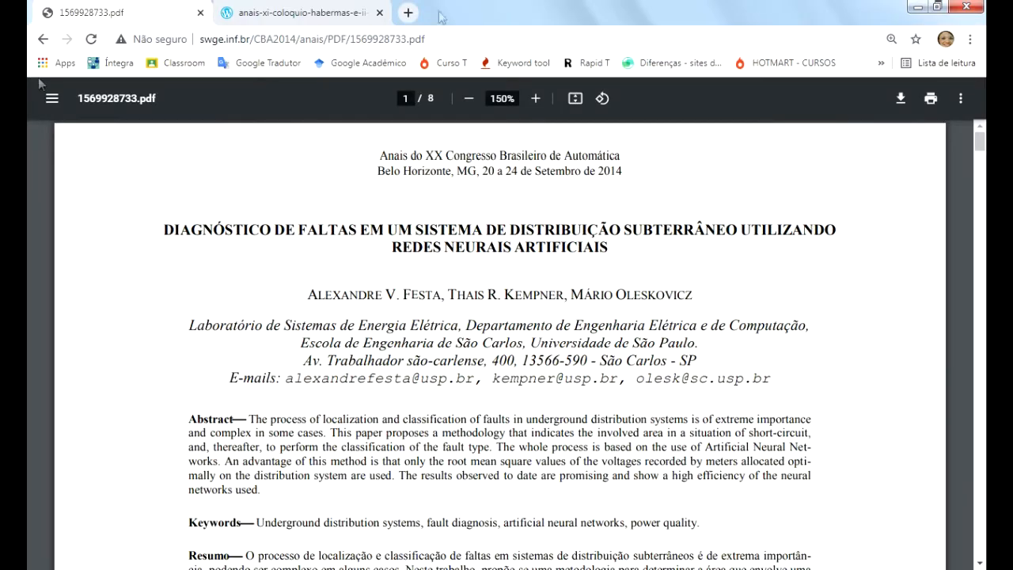
left_click(477, 155)
left_click(571, 156)
left_click(435, 153)
left_click(590, 162)
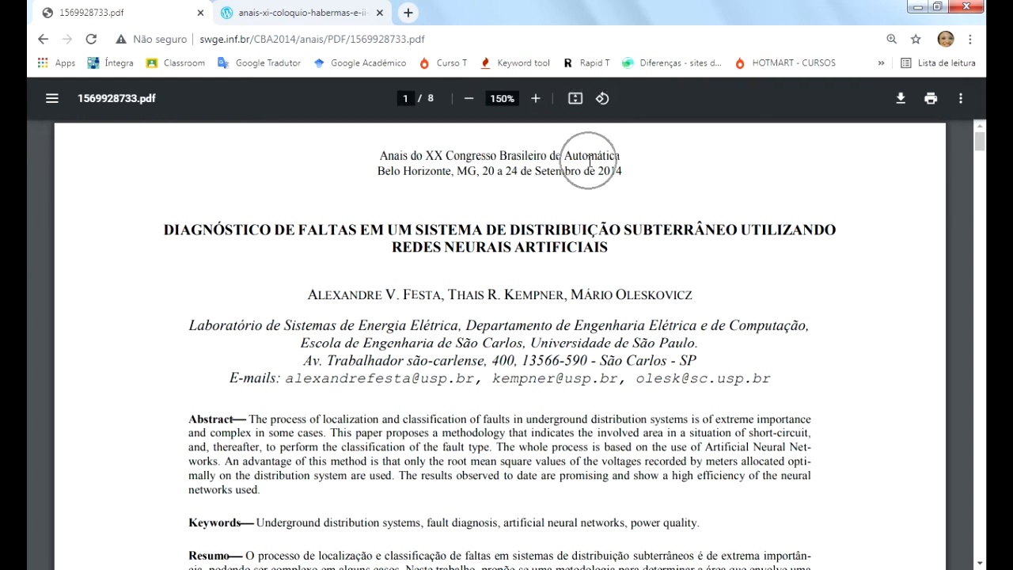
left_click(435, 155)
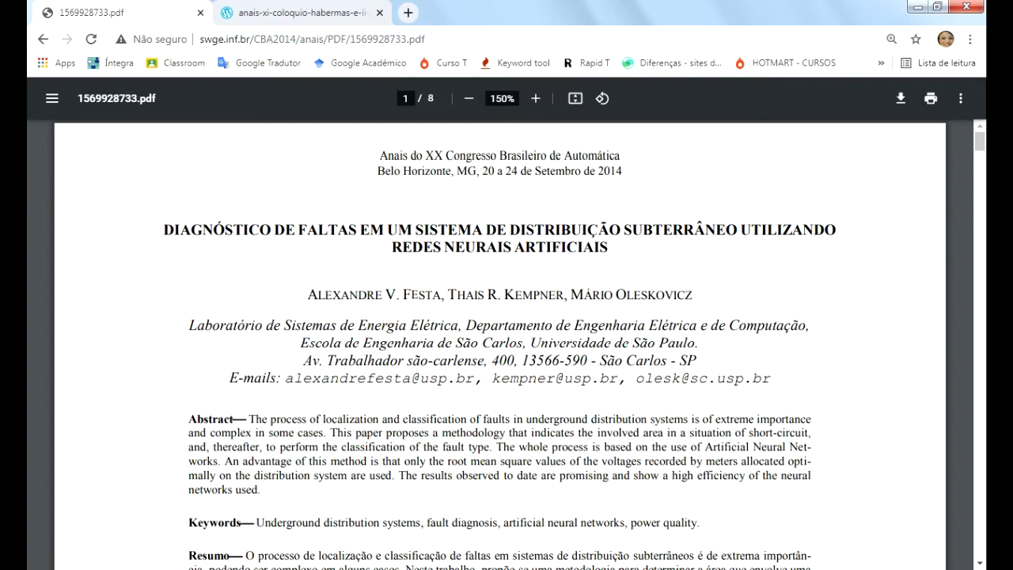
left_click(350, 569)
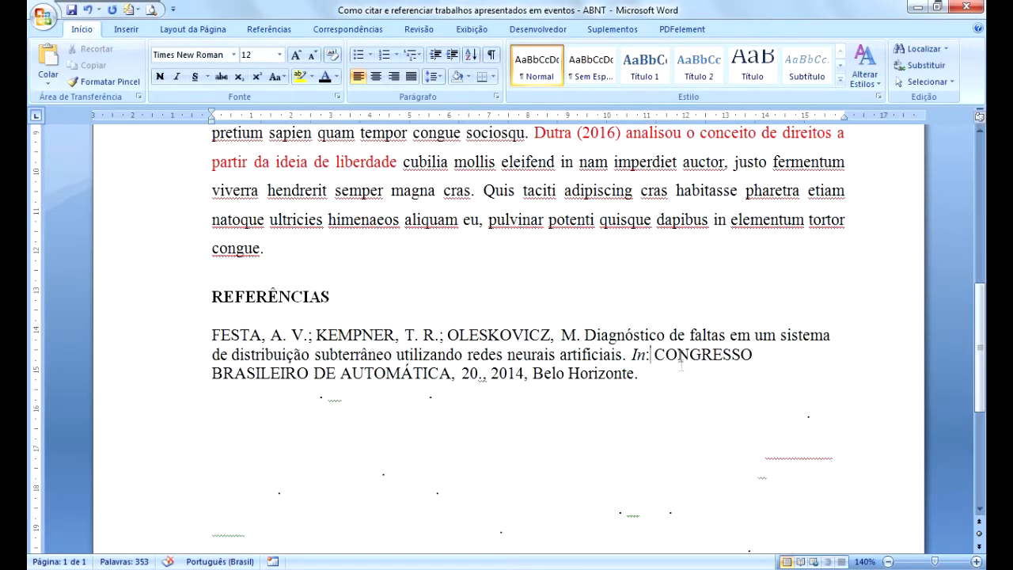
left_click(423, 373)
left_click(456, 373)
left_click(449, 409)
left_click(469, 377)
- Check the event's edition number in the reference against the Roman numeral in the paper's heading
key("alt+Tab")
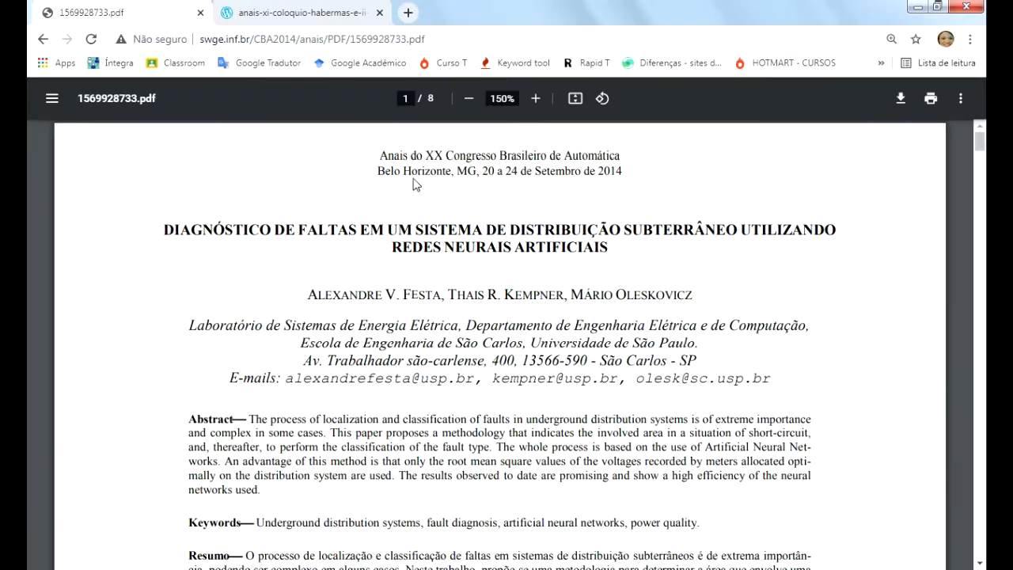
left_click(432, 165)
key("alt+Tab")
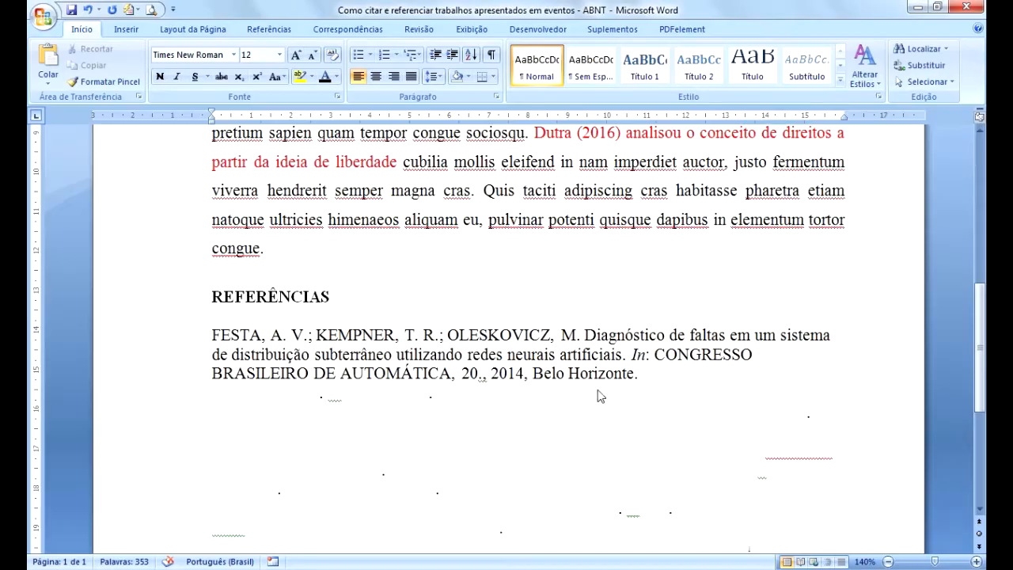
left_click(480, 386)
left_click(485, 418)
left_click(474, 387)
left_click(483, 380)
left_click(487, 377)
- Check the event's year and host city in the reference against the paper's heading
left_click(515, 374)
left_click(515, 373)
key("alt+Tab")
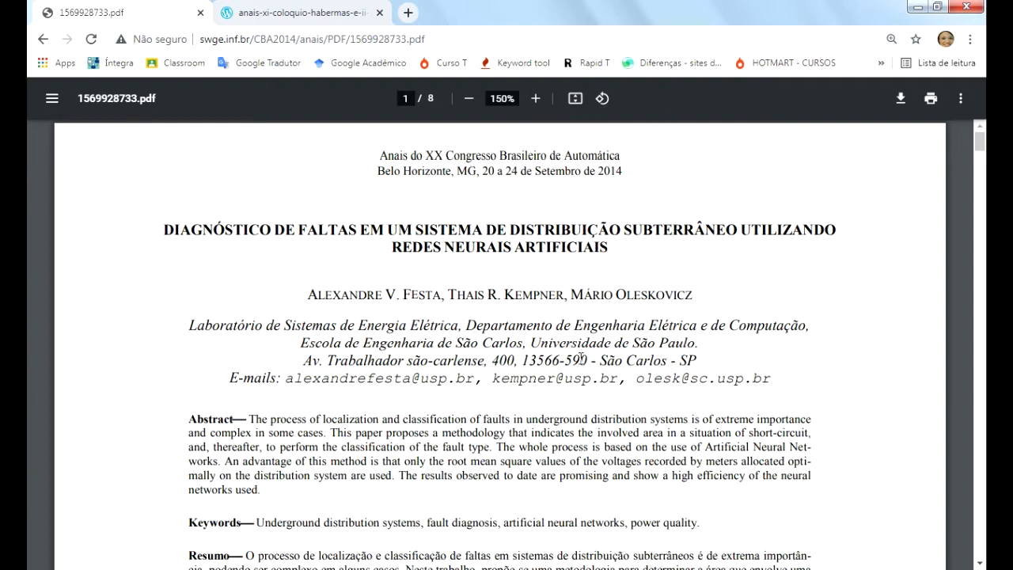
key("alt+Tab")
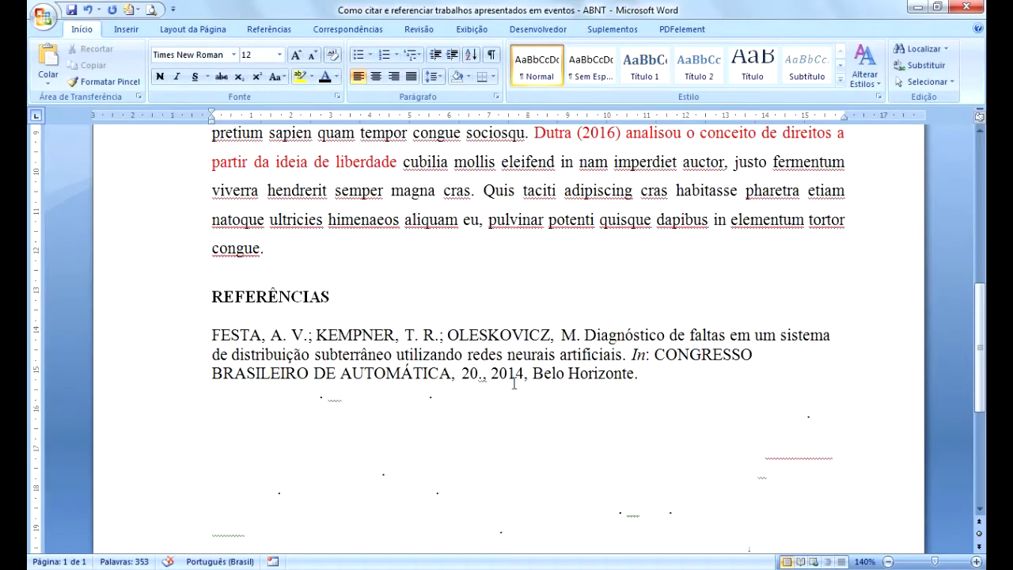
left_click(556, 372)
key("alt+Tab")
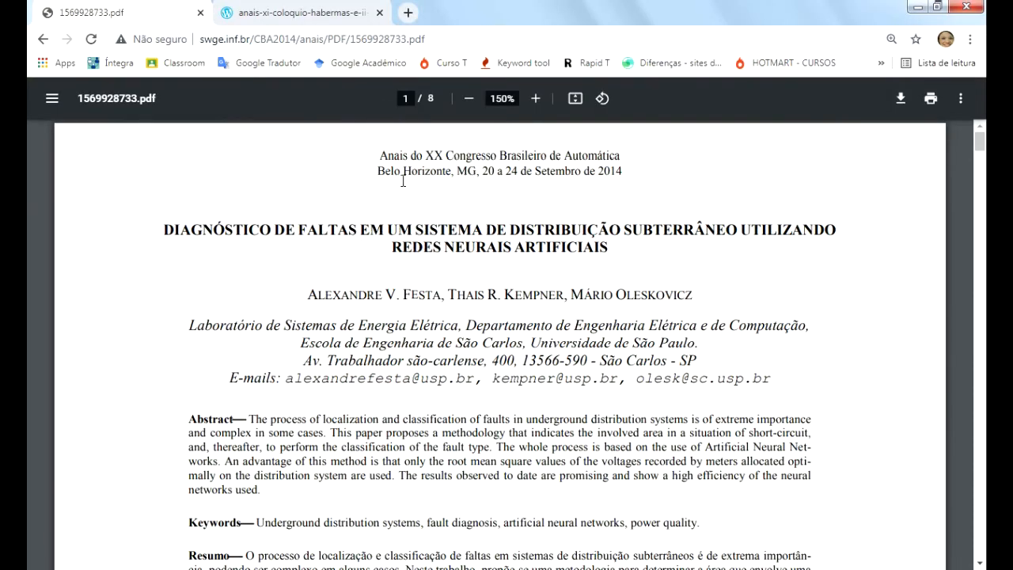
key("alt+Tab")
- Apply black font colour to the hidden publication details "Anais eletrônicos [...]. Belo Horizonte, 2014" following the event's city
type(".")
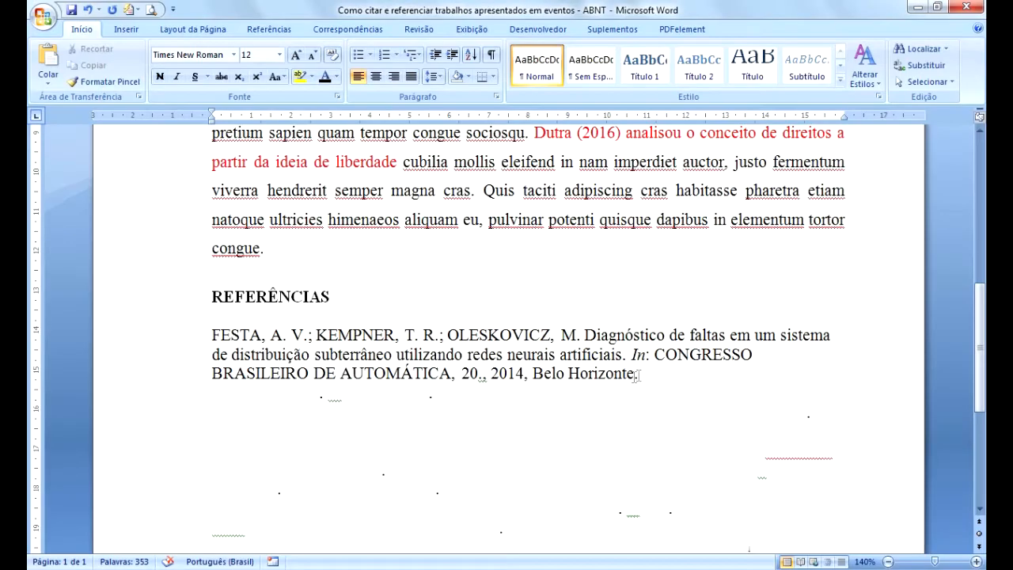
left_click_drag(639, 375, 322, 397)
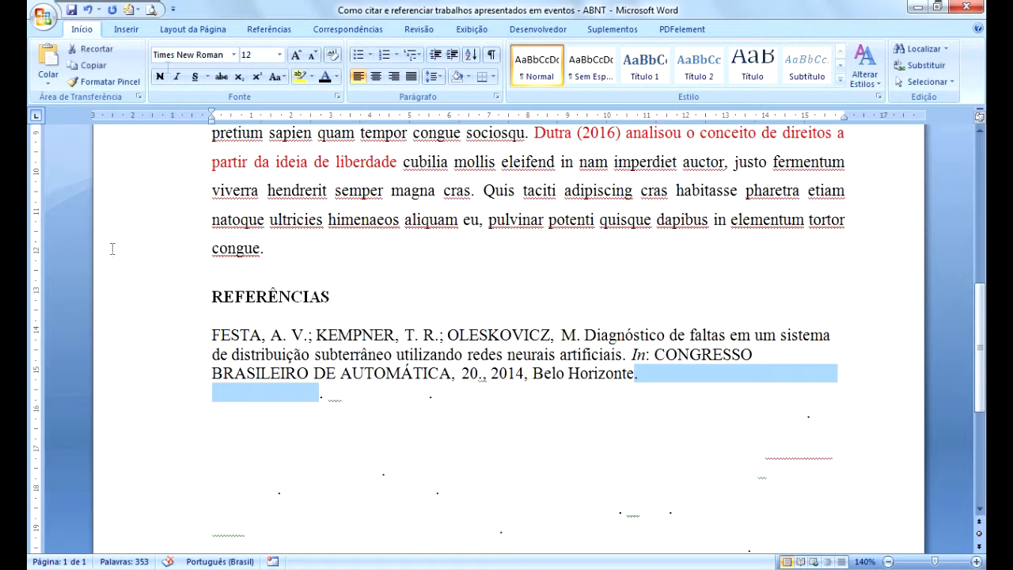
type("Anais eletrônicos [...]. Belo Horizonte, 2014")
left_click(659, 426)
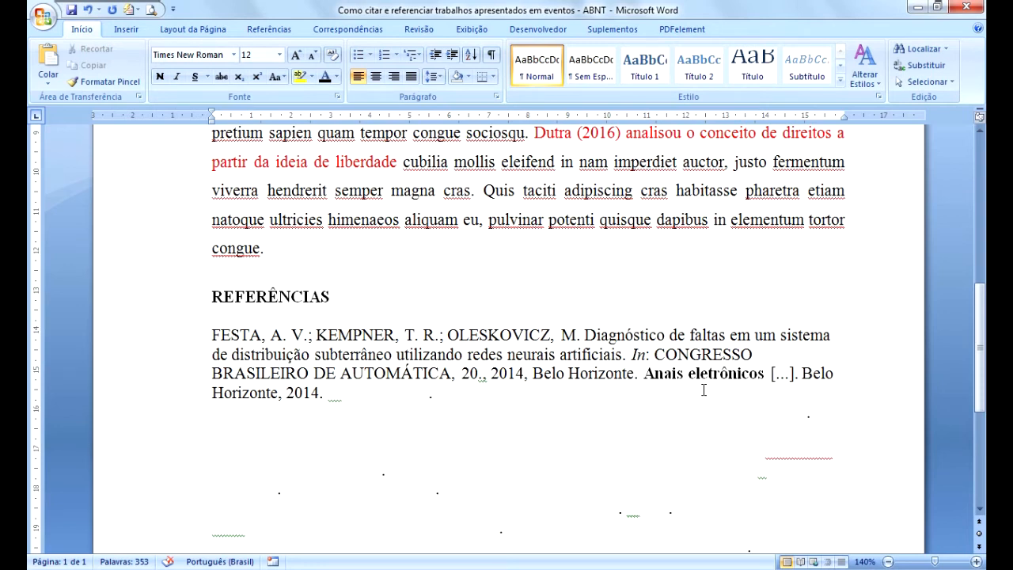
- Examine the formatting of the paper's title and of "Anais eletrônicos" in the reference
left_click(678, 337)
left_click(688, 379)
left_click_drag(643, 373, 726, 374)
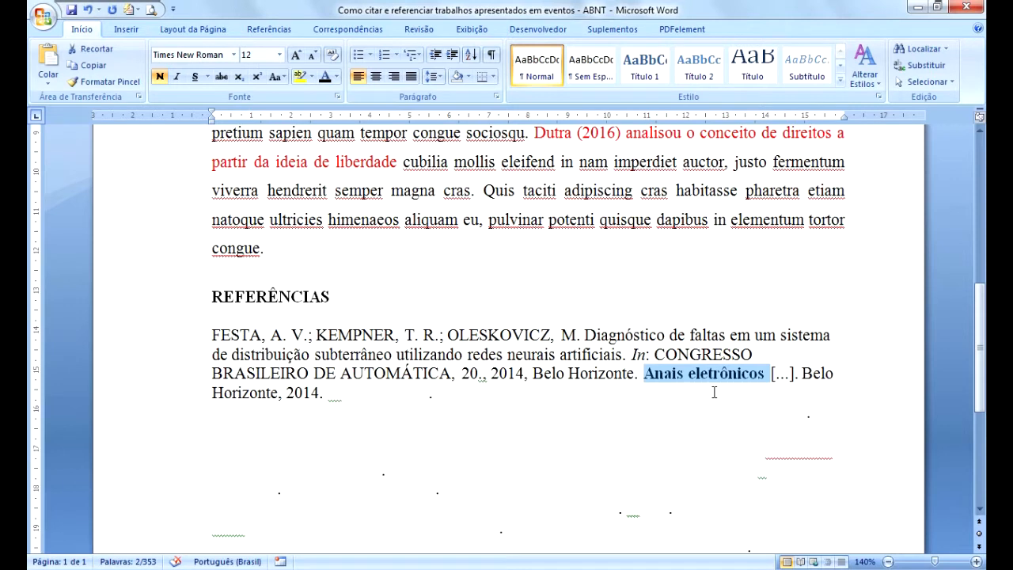
- Compare the "Anais eletrônicos" wording in the reference with the heading of the paper's PDF
key("alt+Tab")
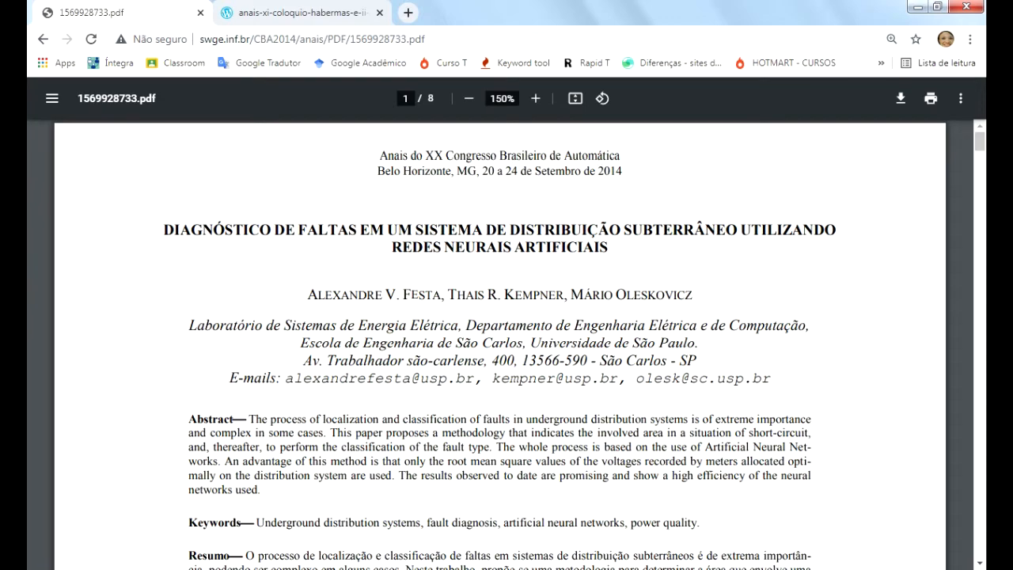
key("alt+Tab")
left_click(681, 393)
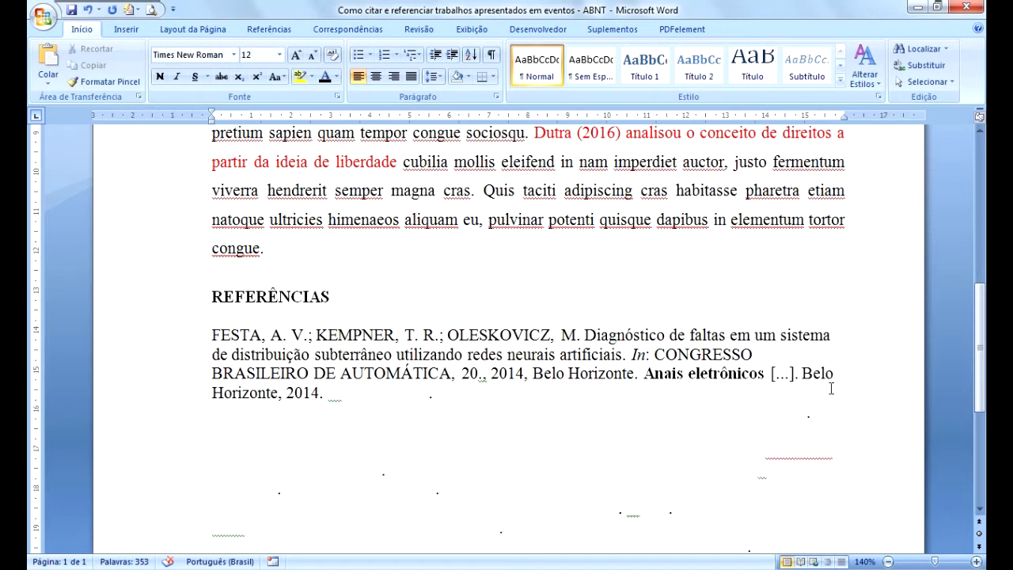
left_click(654, 377)
left_click(737, 373)
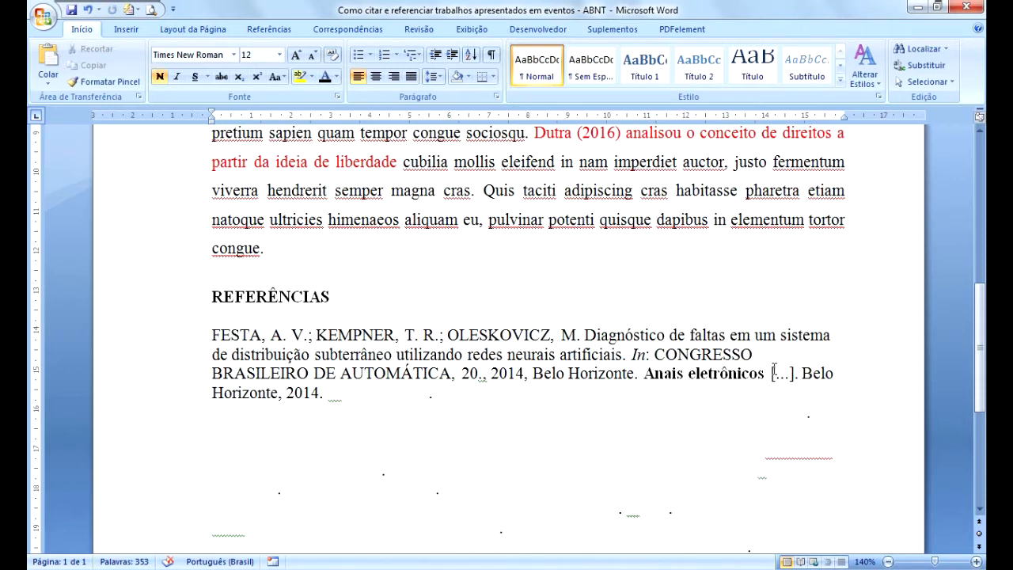
- Examine the bracketed ellipsis "[...]" following "Anais eletrônicos" in the reference
left_click_drag(771, 373, 798, 373)
key("ctrl")
key("ctrl")
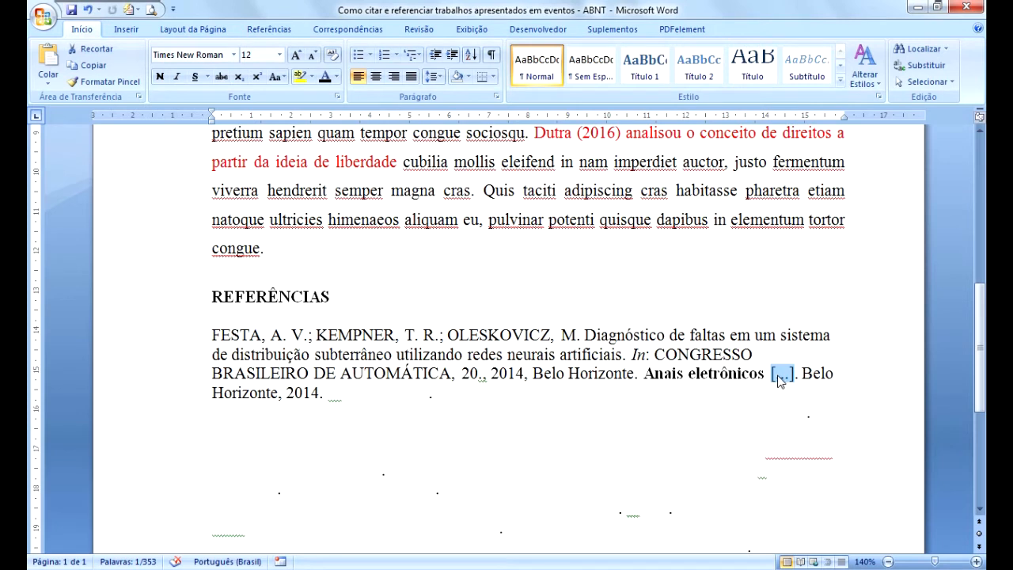
left_click(775, 377)
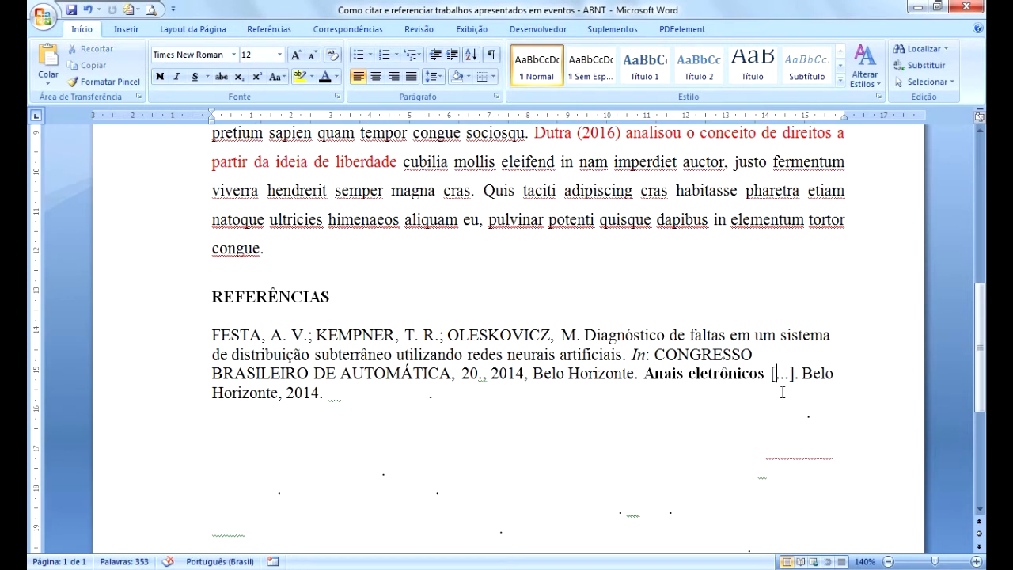
left_click(691, 378)
left_click(789, 373)
key("ctrl")
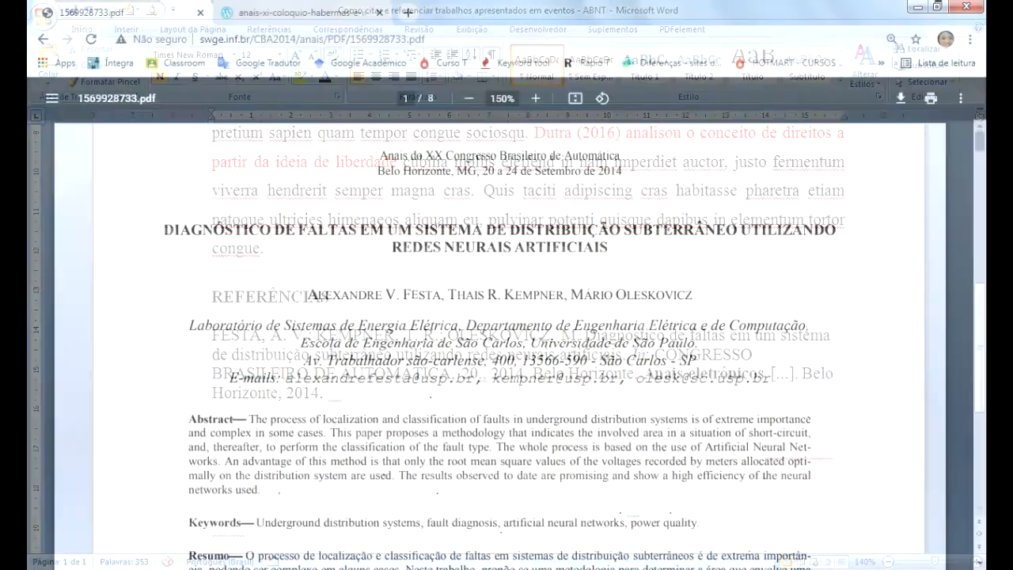
- Mark "XX Congresso Brasileiro de Automática" in the paper's heading and compare it with the part replaced by "[...]" in the reference
left_click_drag(426, 156, 623, 156)
key("ctrl")
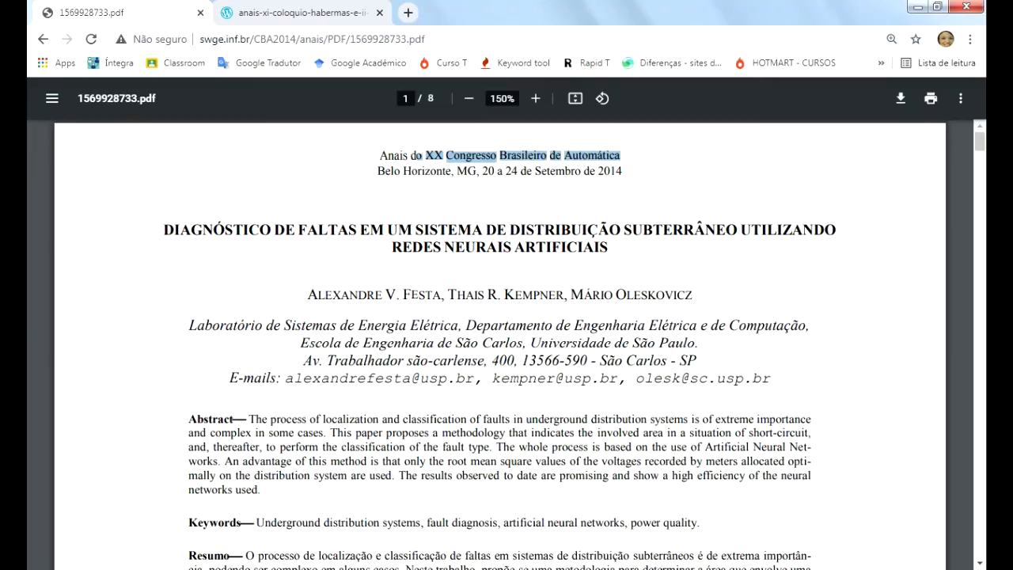
key("alt+Tab")
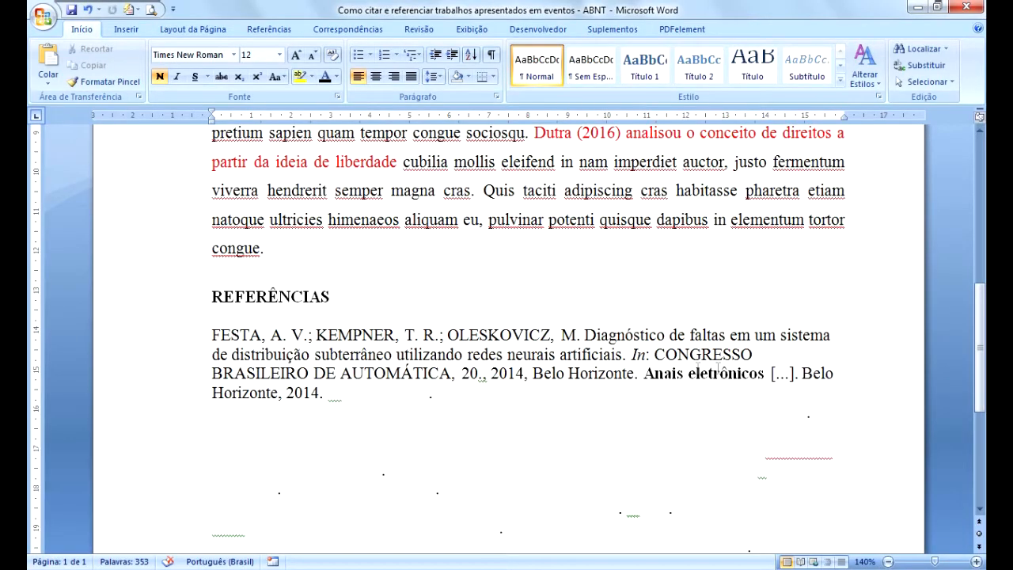
left_click(749, 371)
left_click(788, 375)
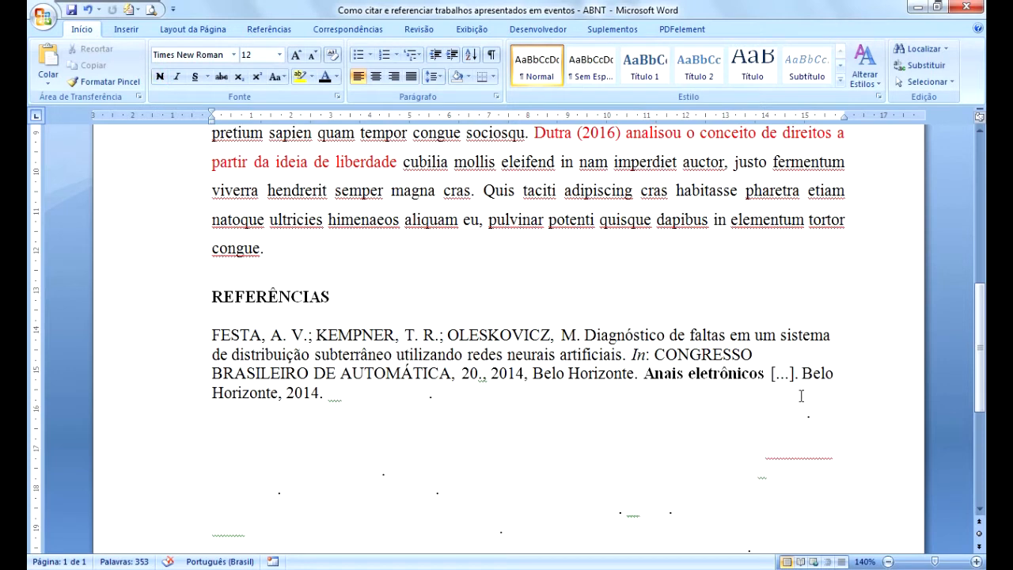
- Apply black font colour to the hidden page range "p. 2968 – 2975" following the publication place and year
left_click(822, 374)
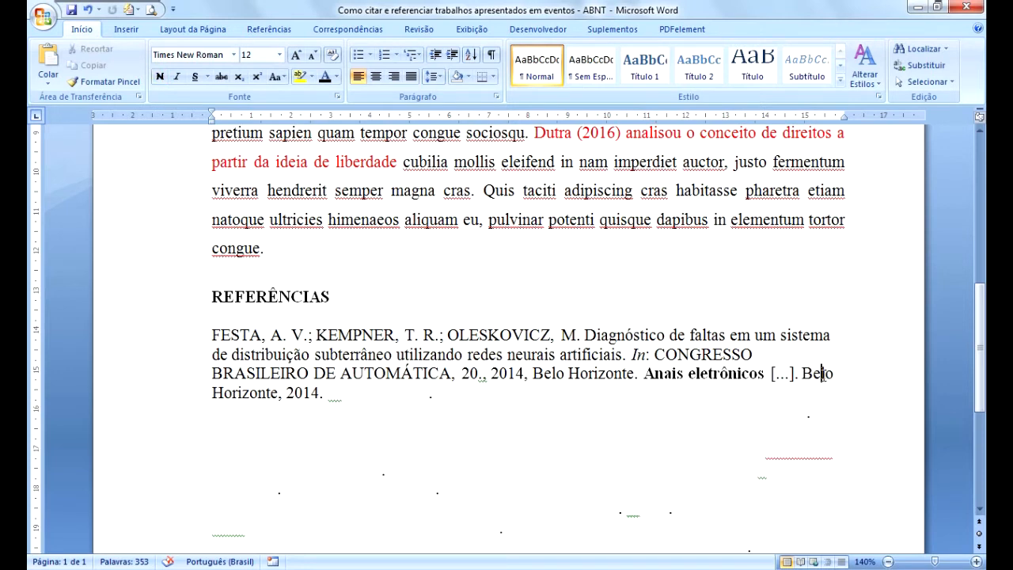
left_click(249, 393)
left_click_drag(327, 395, 406, 398)
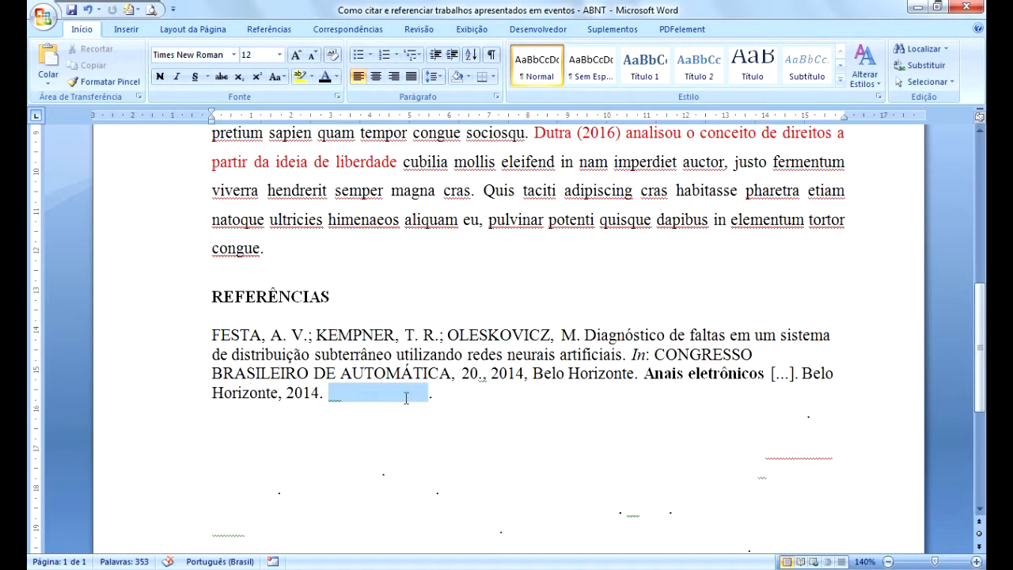
left_click(324, 76)
left_click(441, 392)
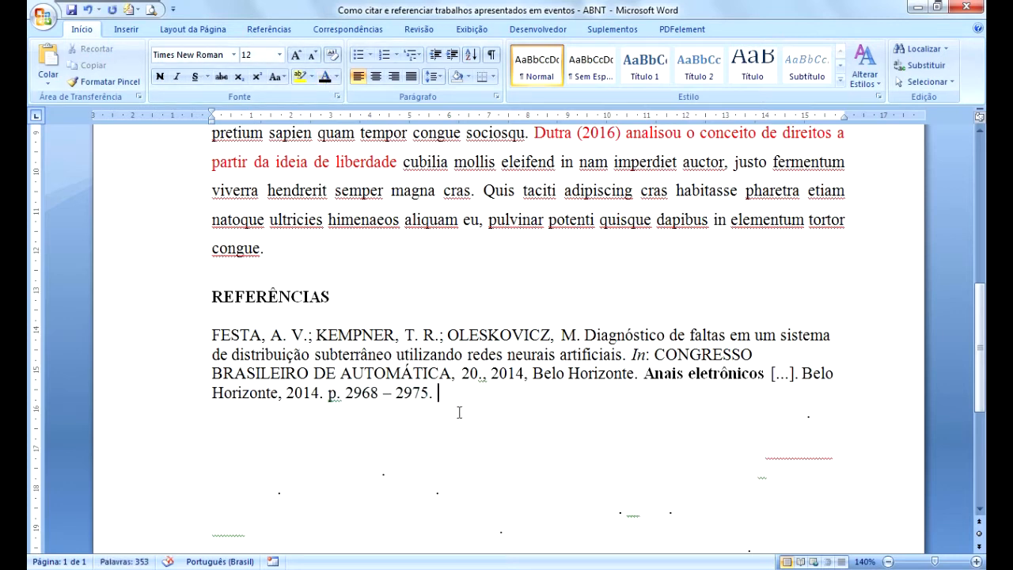
- Check the reference's page range against the page numbers printed on the paper's first and last pages
left_click(252, 567)
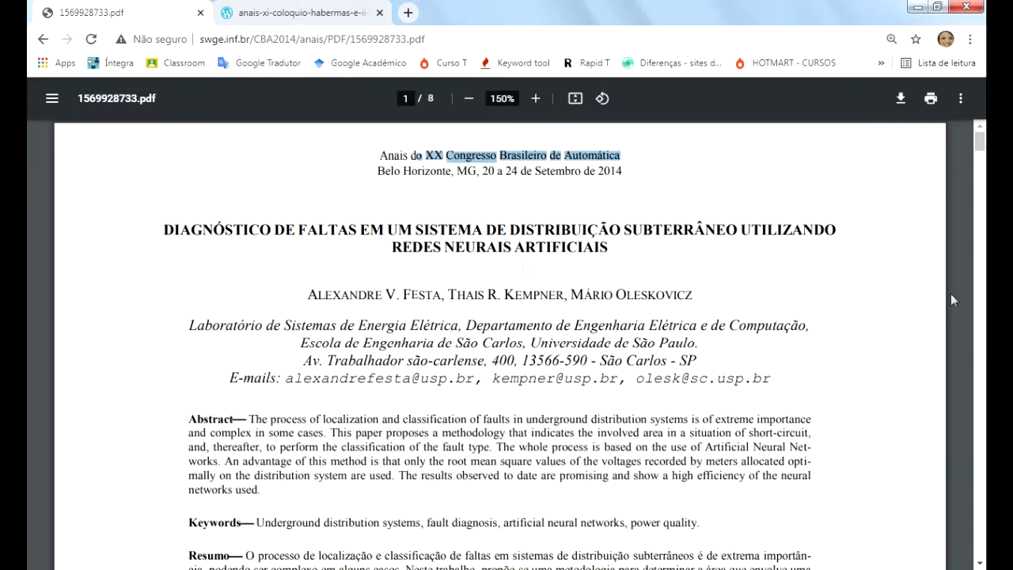
left_click_drag(983, 148, 981, 198)
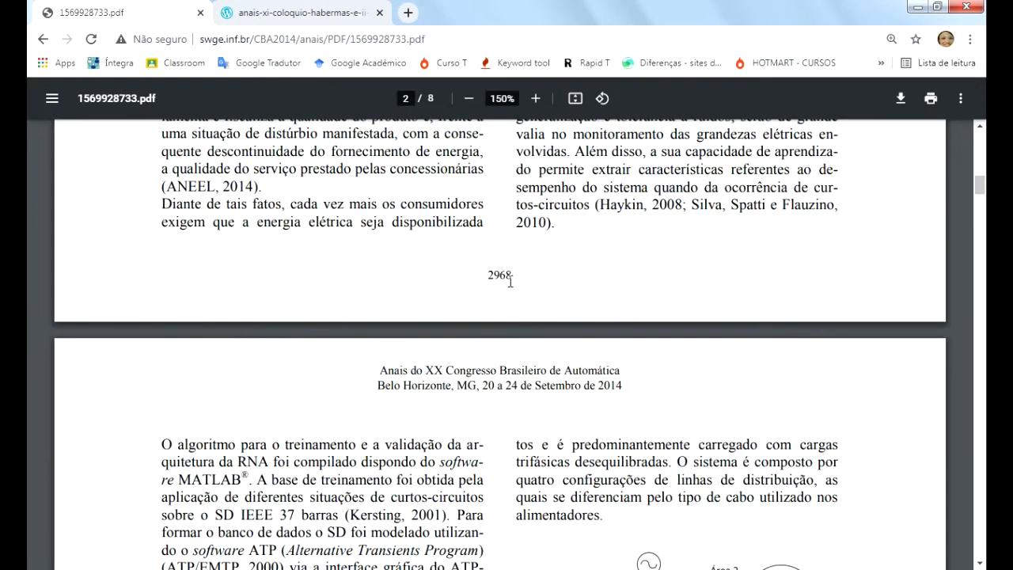
left_click_drag(981, 188, 975, 564)
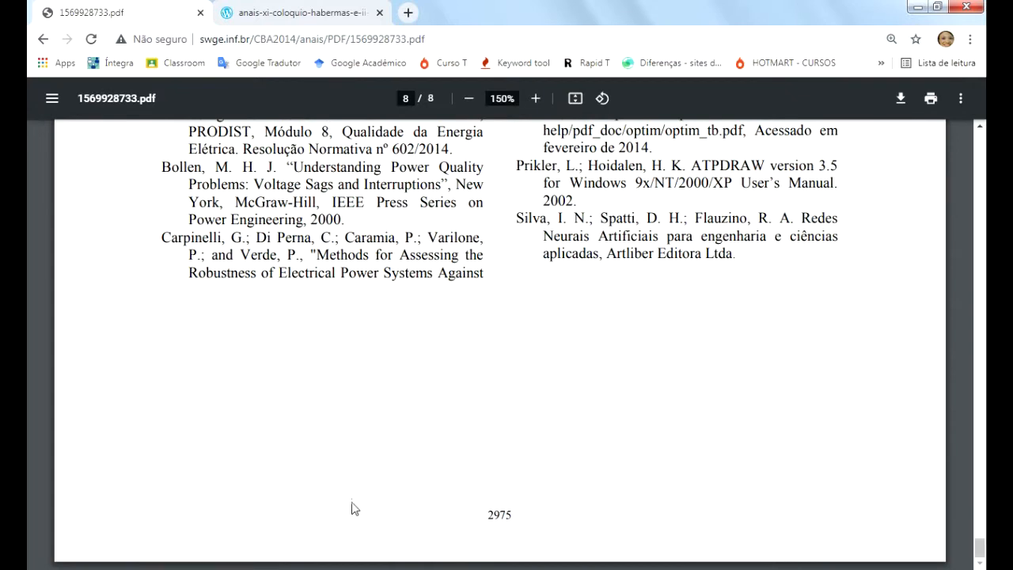
left_click(304, 567)
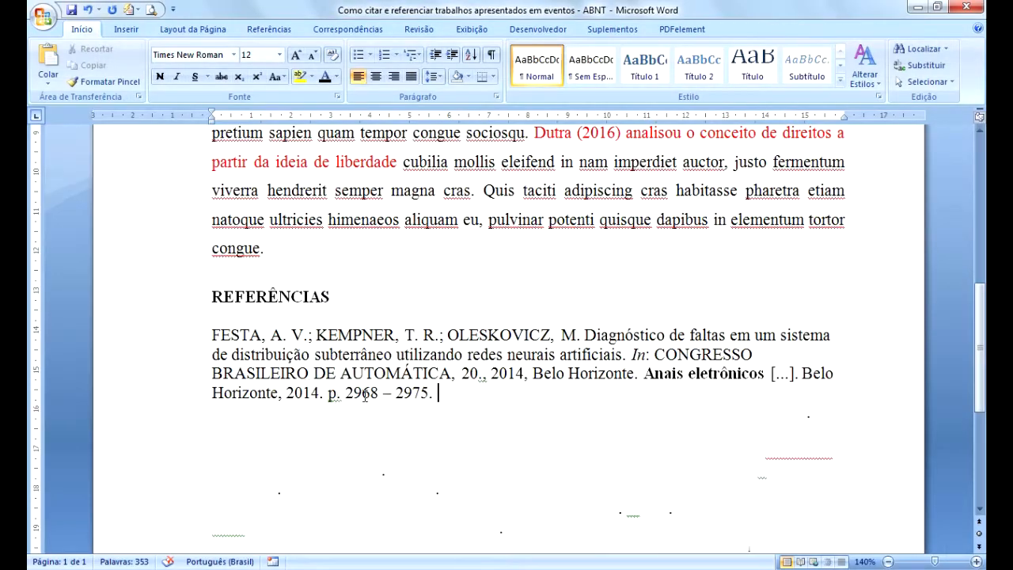
key("ctrl")
key("ctrl")
- Apply black font colour to the hidden "Disponível em" link and "Acesso em: 14 nov. 2021", and compare the link with the paper's web address
left_click_drag(437, 393, 830, 419)
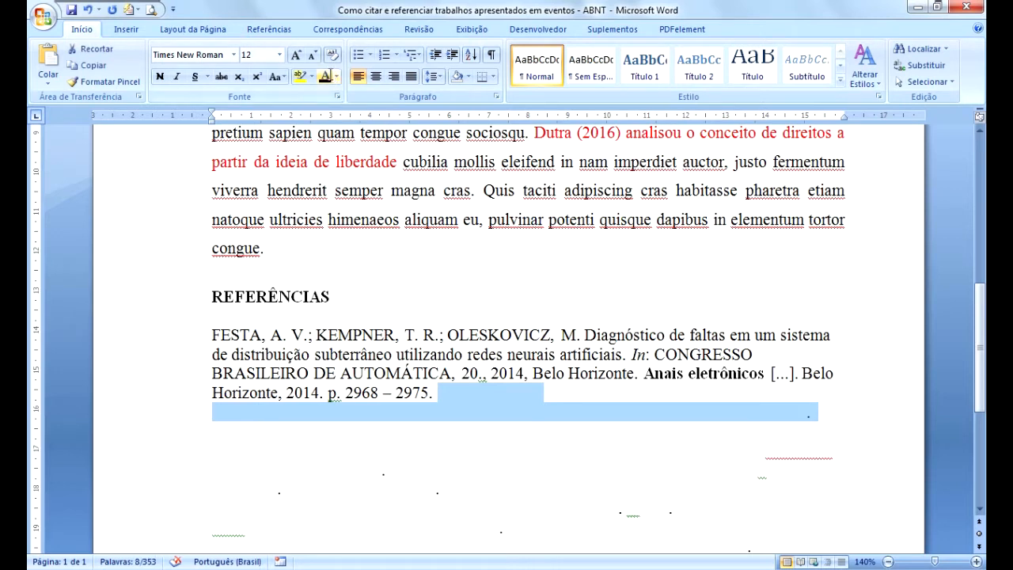
left_click(325, 77)
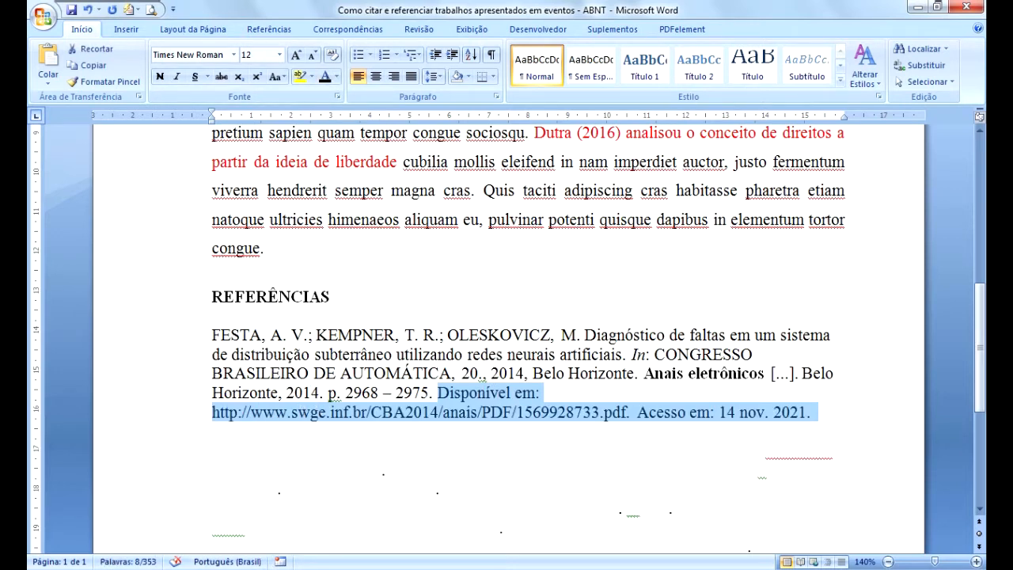
left_click(246, 569)
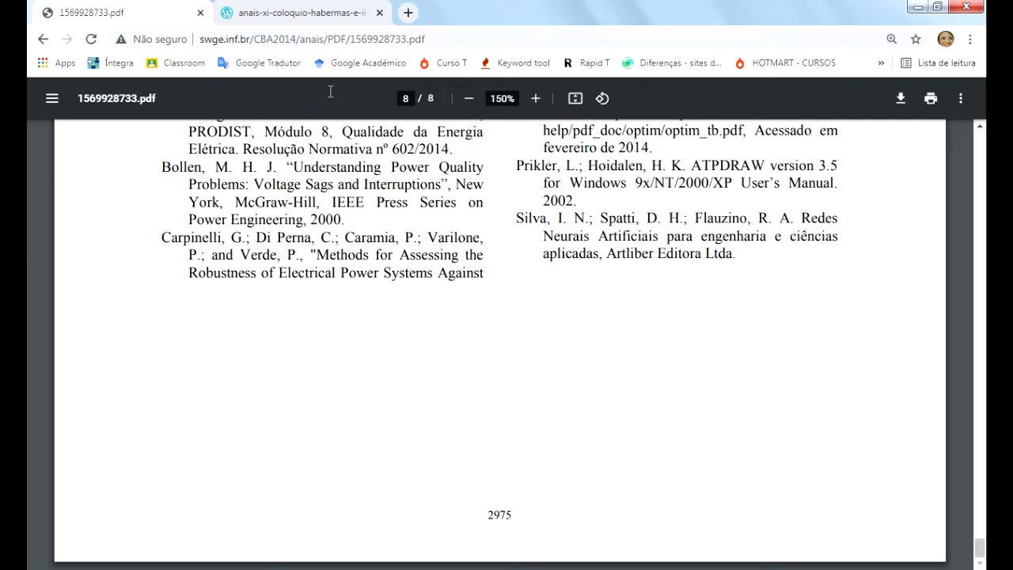
key("alt+Tab")
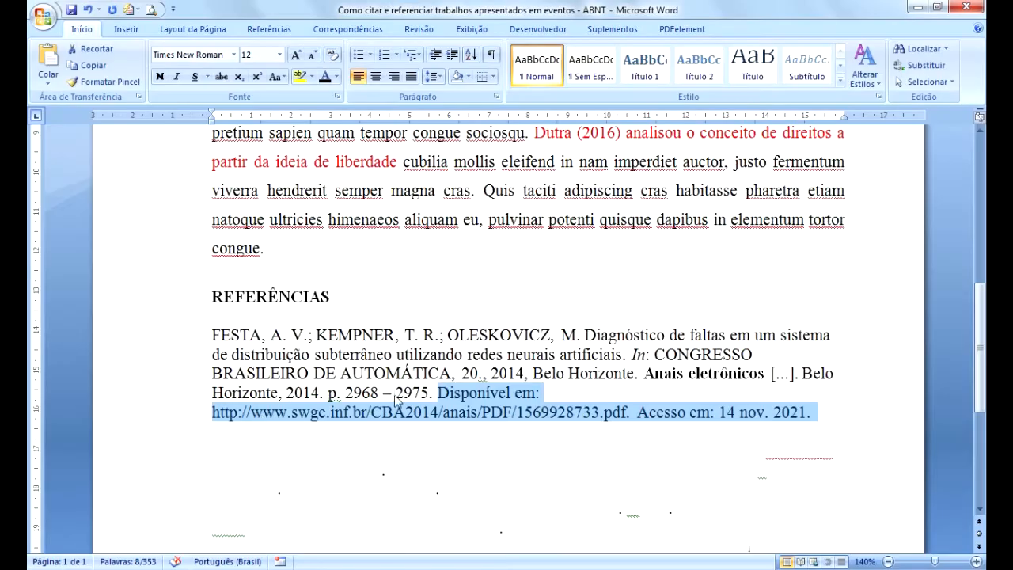
- Examine how the day, abbreviated month and year of the access date are written at the end of the reference
left_click(633, 413)
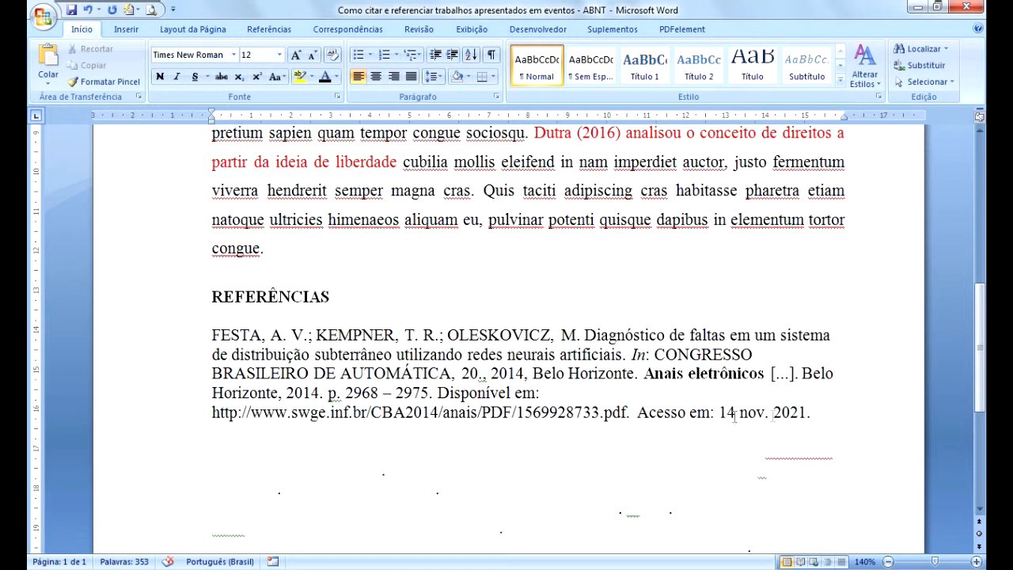
left_click(807, 414)
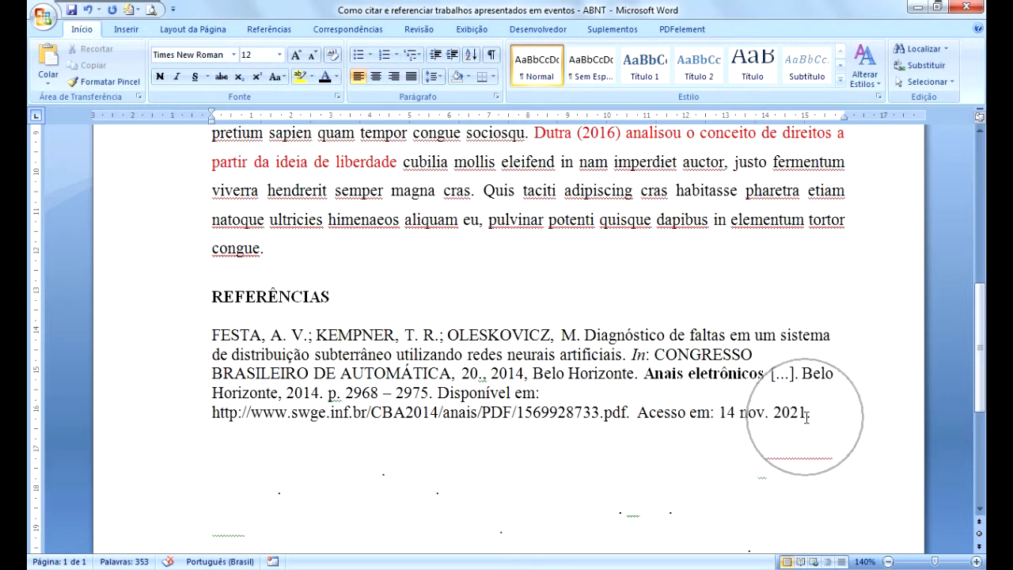
left_click(745, 429)
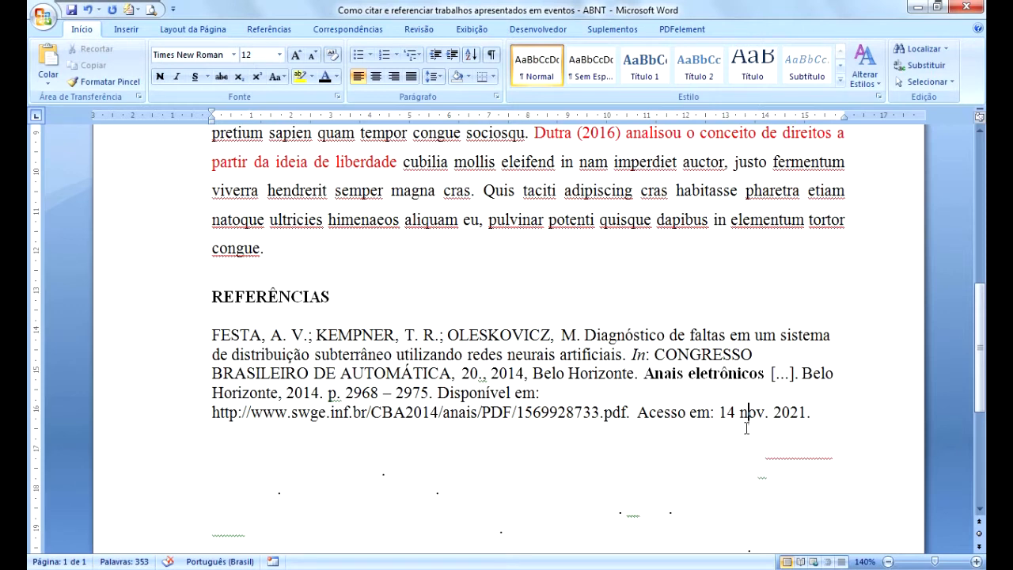
key("ctrl")
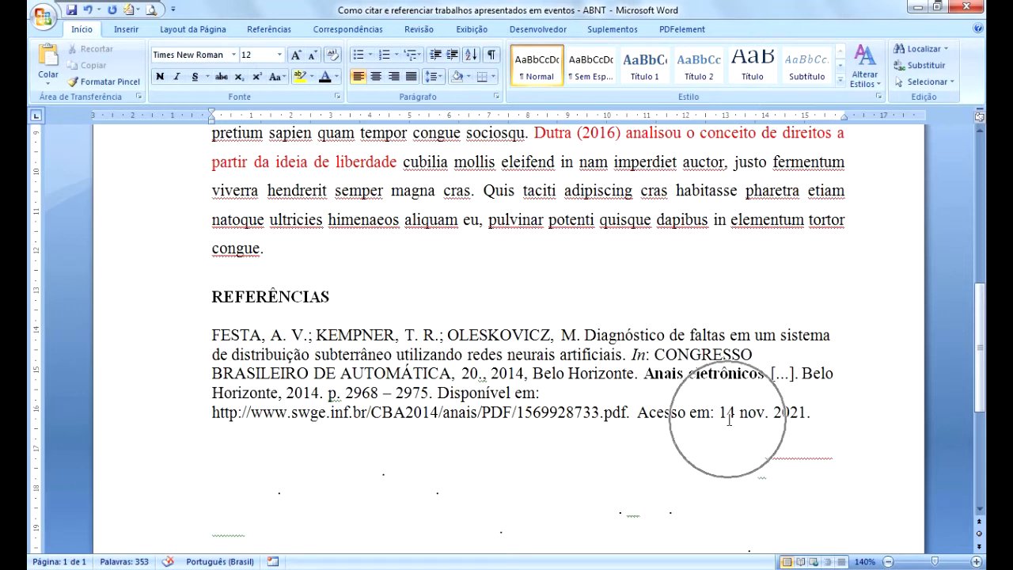
key("ctrl")
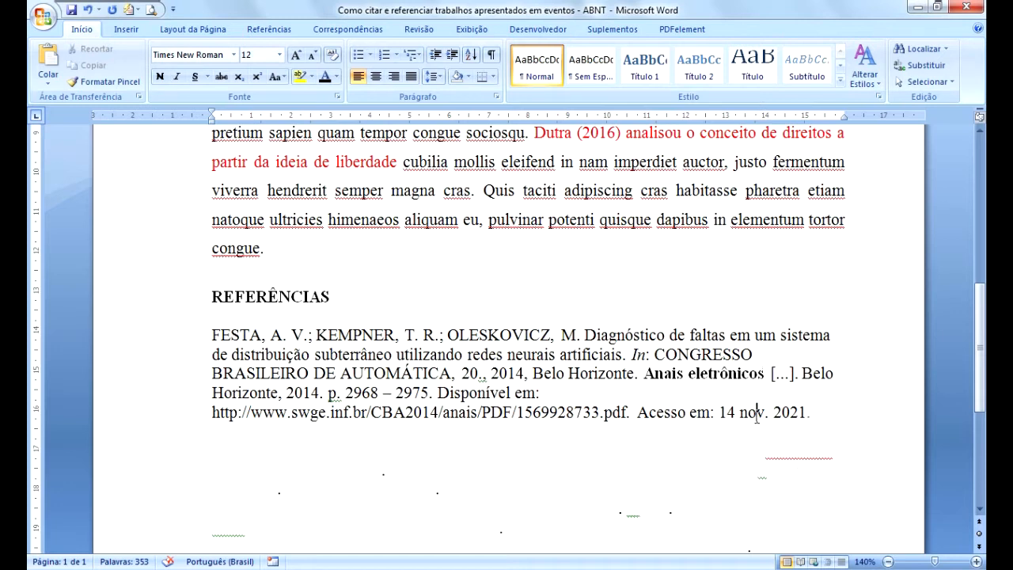
left_click(791, 412)
left_click(810, 438)
- Locate the second in-text citation (2018), switch to the XXXII Congresso Brasileiro de Zoologia proceedings in Adobe Acrobat Reader, and examine the cover
left_click_drag(982, 389, 986, 293)
left_click(522, 308)
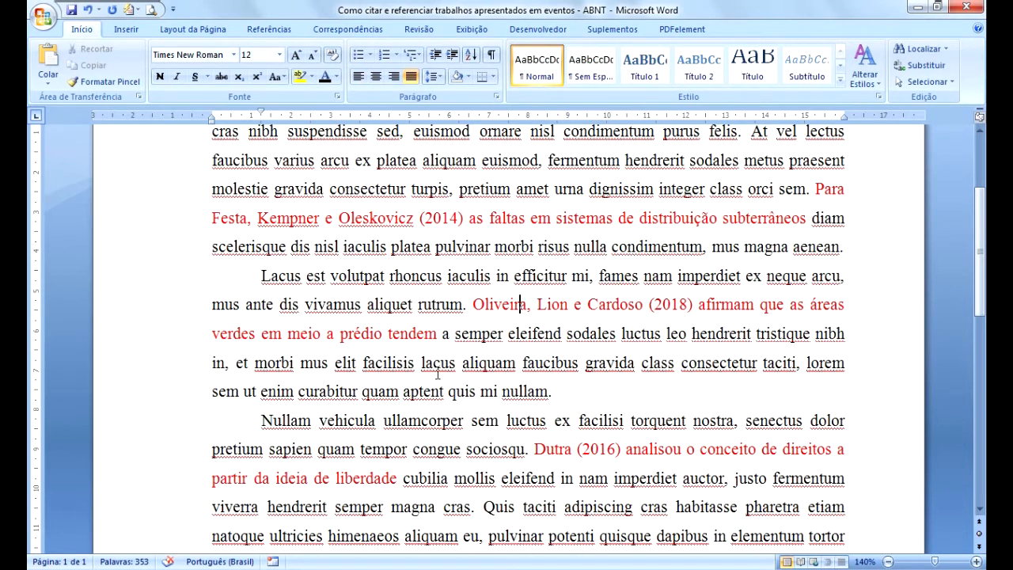
left_click(71, 568)
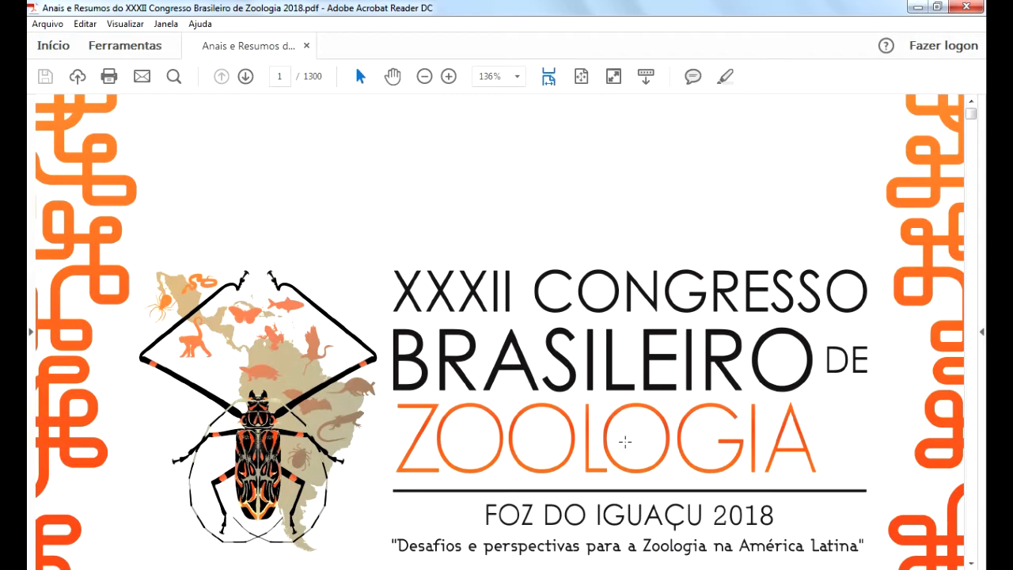
scroll(624, 441, "up", 1)
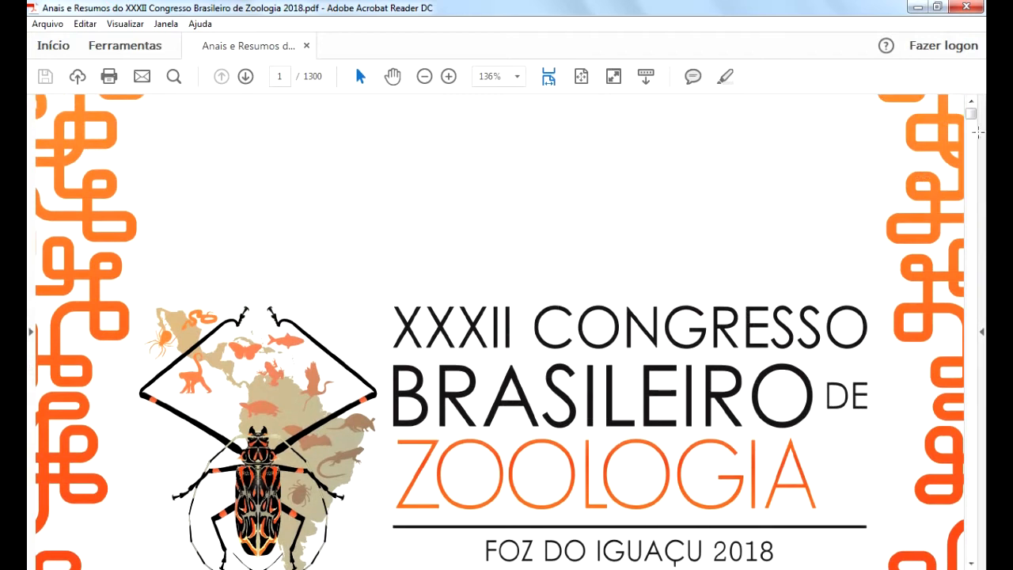
mouse_move(972, 116)
left_mouse_down()
mouse_move(977, 127)
mouse_move(976, 115)
left_mouse_up()
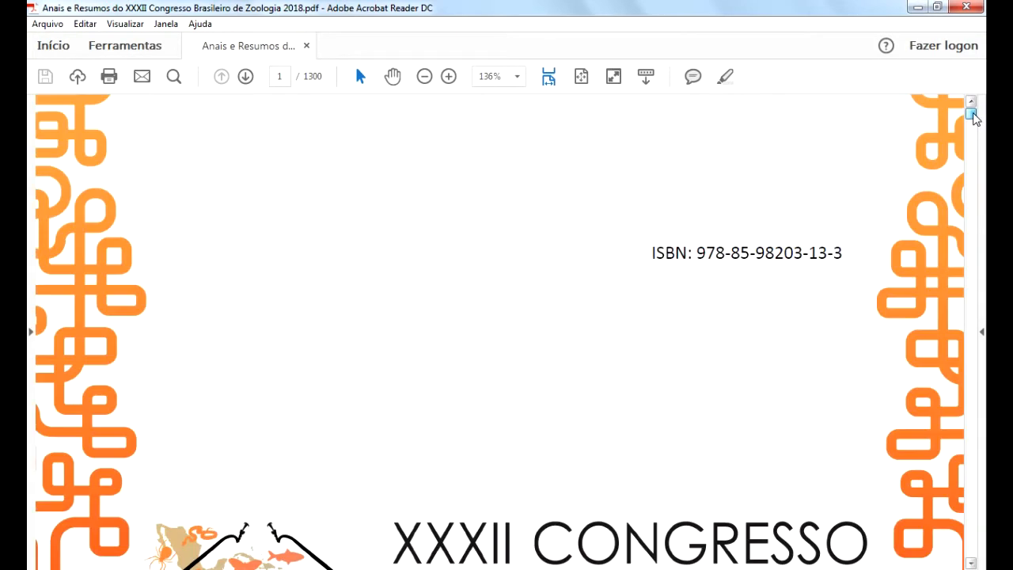
scroll(647, 420, "down", 8)
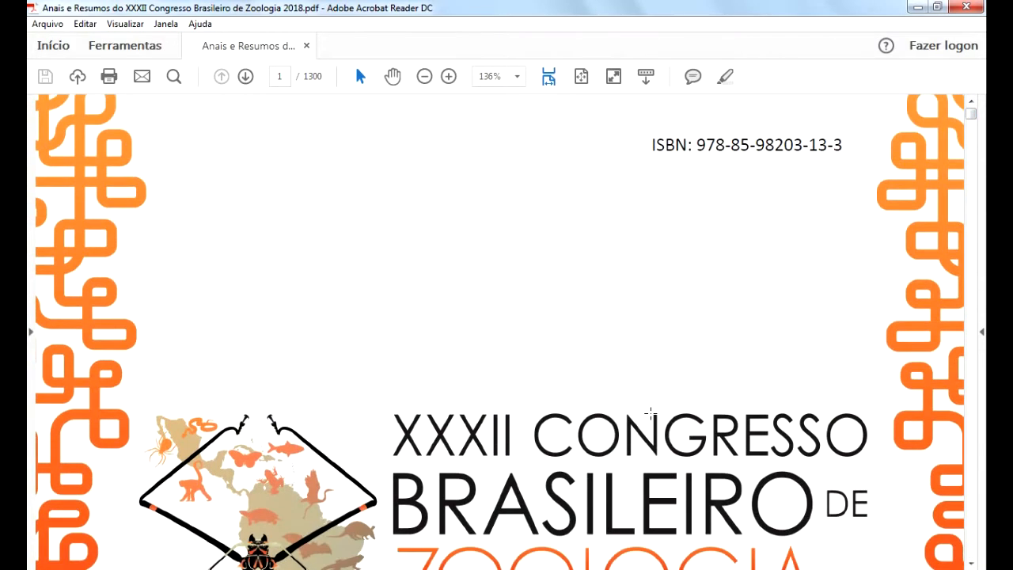
scroll(650, 415, "down", 9)
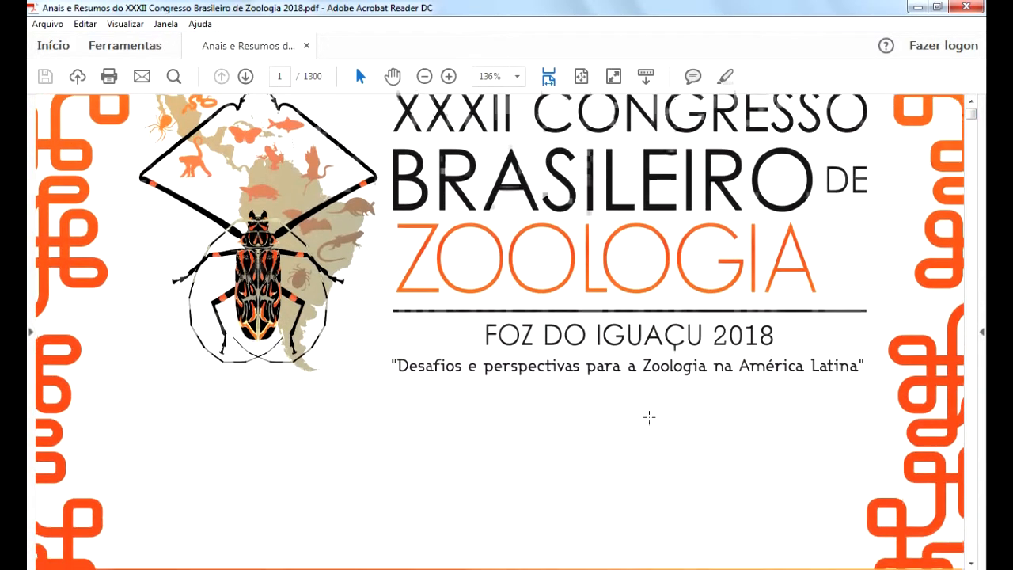
scroll(647, 417, "down", 1)
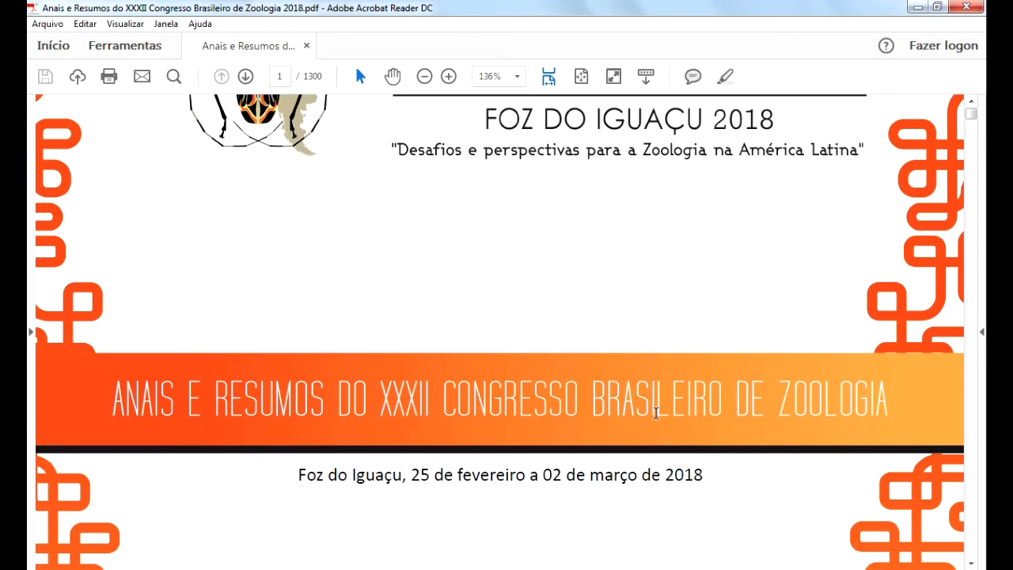
- Go to page 390 of the proceedings to view the cited paper, and return to its 2018 citation in the Word document
left_click(280, 77)
type("390")
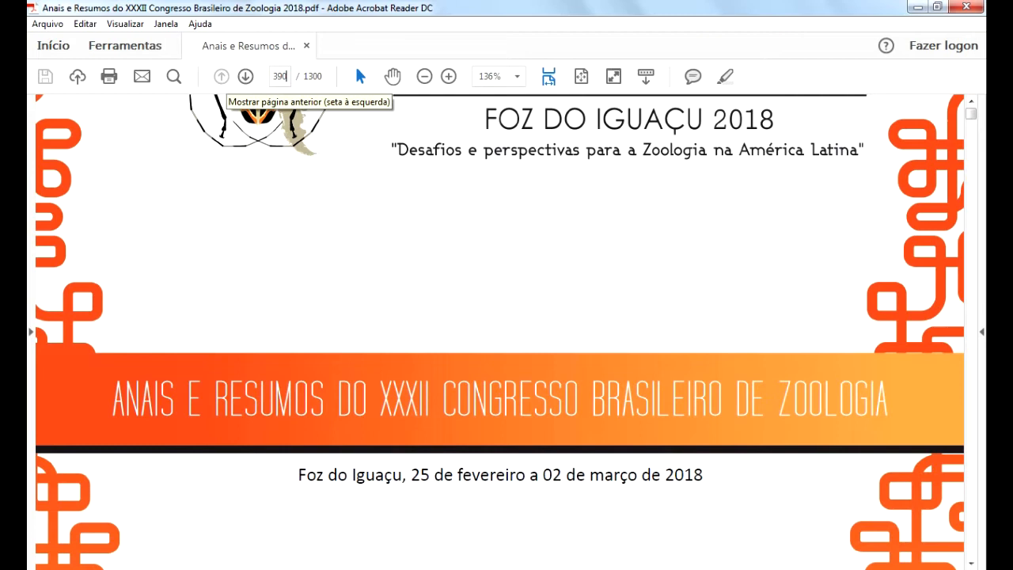
key("Return")
scroll(410, 341, "down", 3)
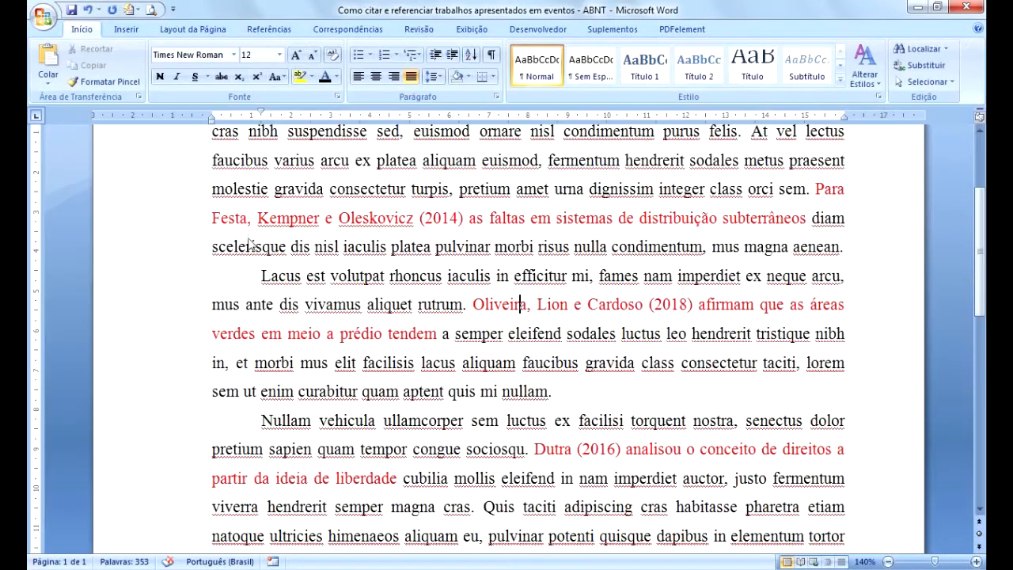
scroll(507, 333, "up", 1)
scroll(475, 301, "down", 1)
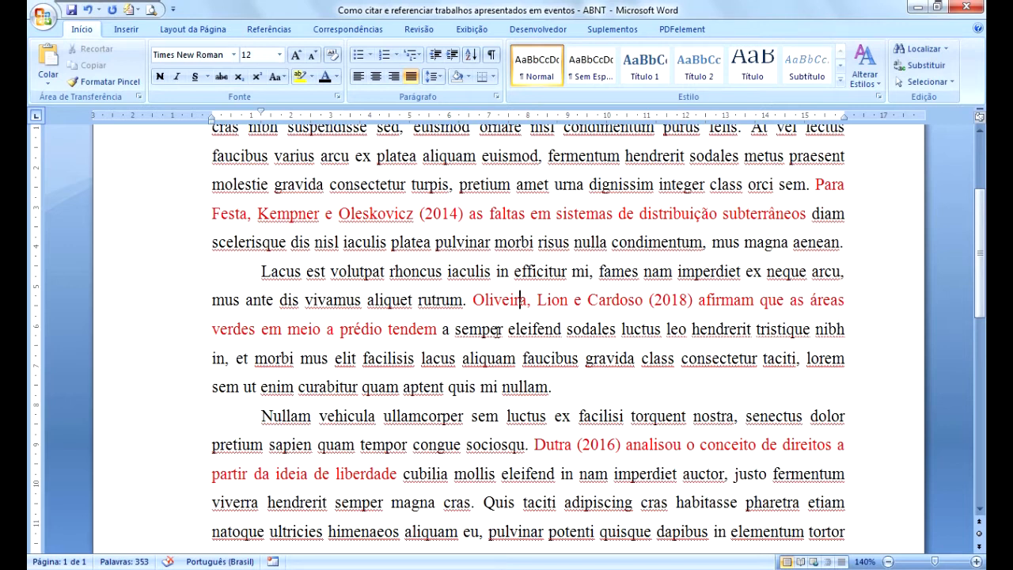
- Apply black font colour to the red 2018 and 2014 in-text citation passages in the body text
left_click(475, 306)
left_click(441, 328, "shift")
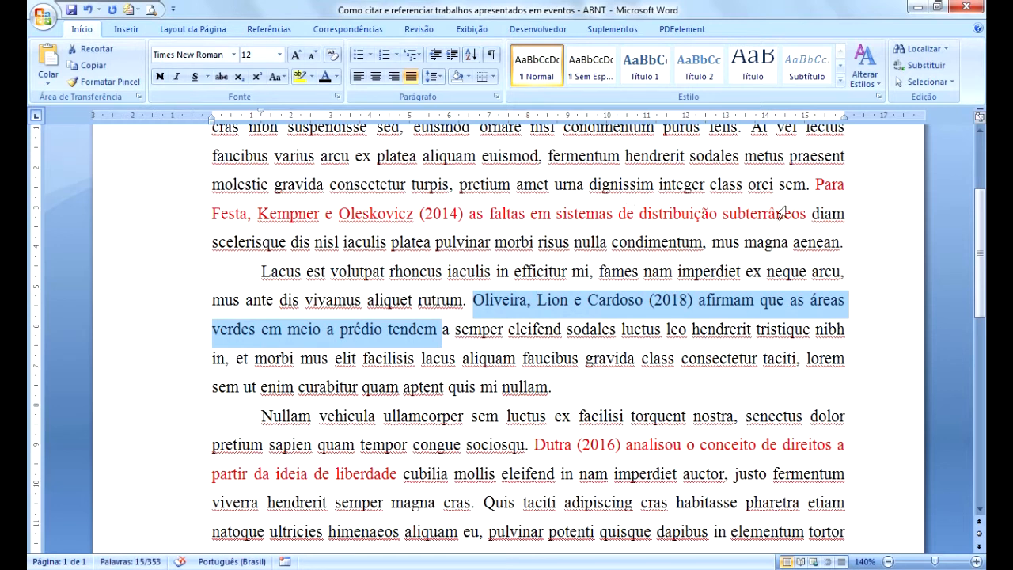
left_click(816, 185)
left_click(815, 213, "shift")
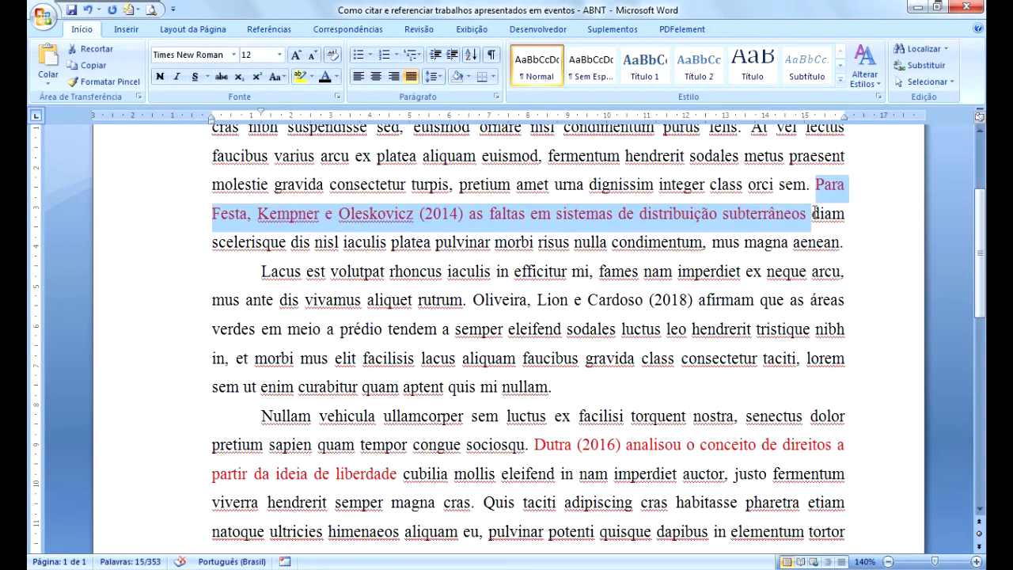
left_click(325, 76)
left_click(519, 300)
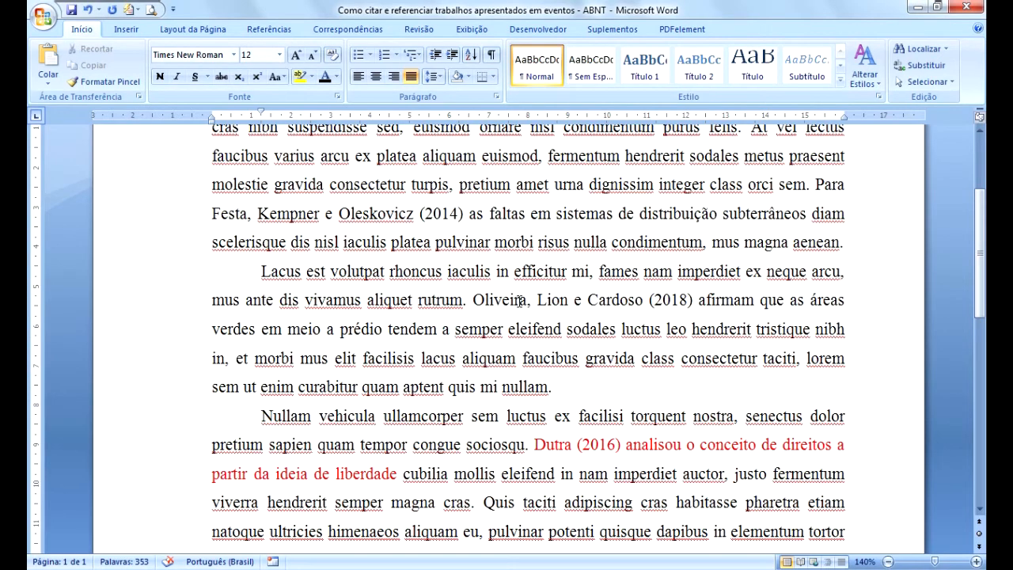
- Apply black font colour to the hidden authors and title "Vivendo na cidade: borboletas frugívoras em uma paisagem urbana" opening the second reference
left_click_drag(982, 301, 984, 442)
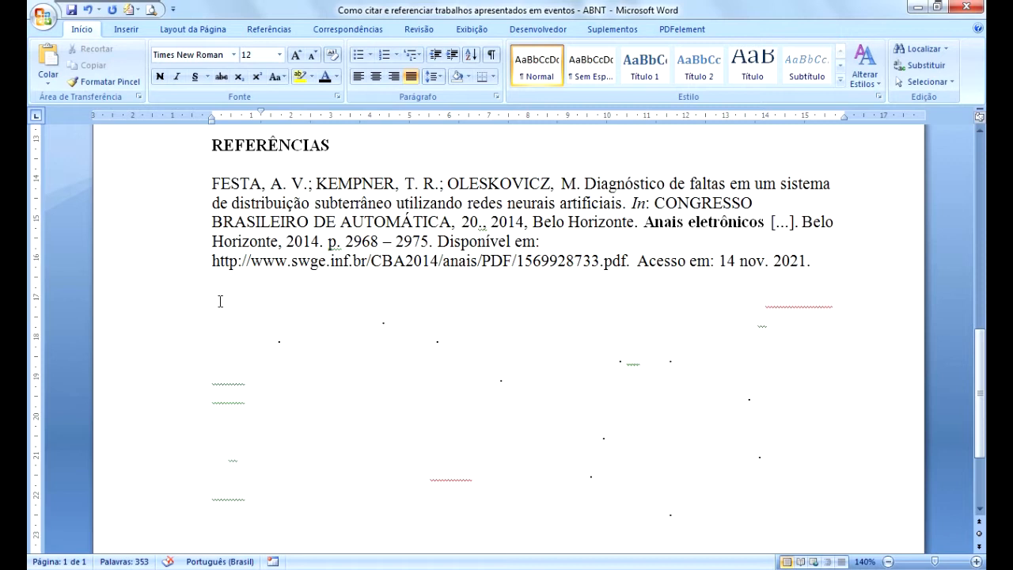
left_click_drag(221, 299, 386, 327)
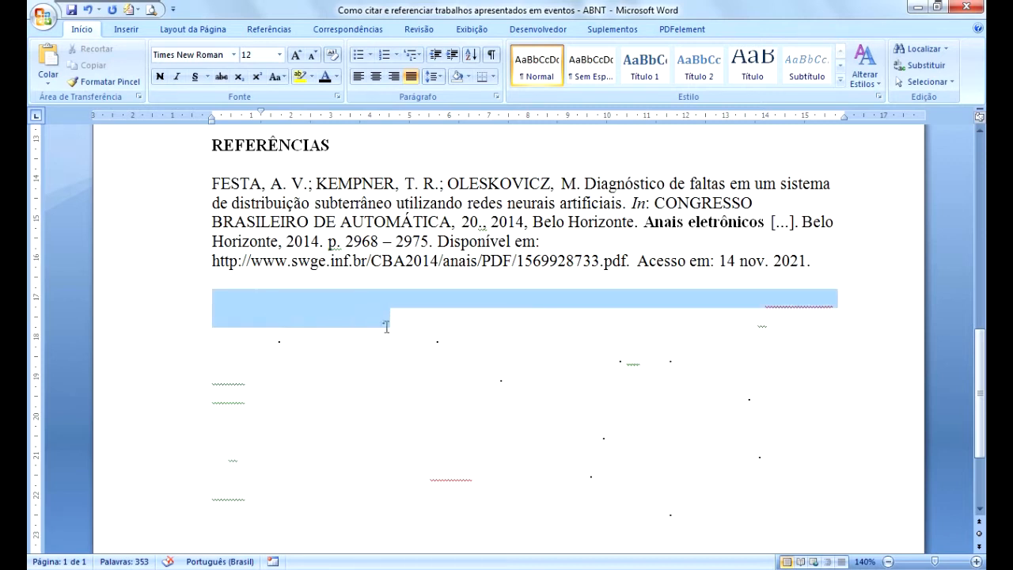
left_click(326, 79)
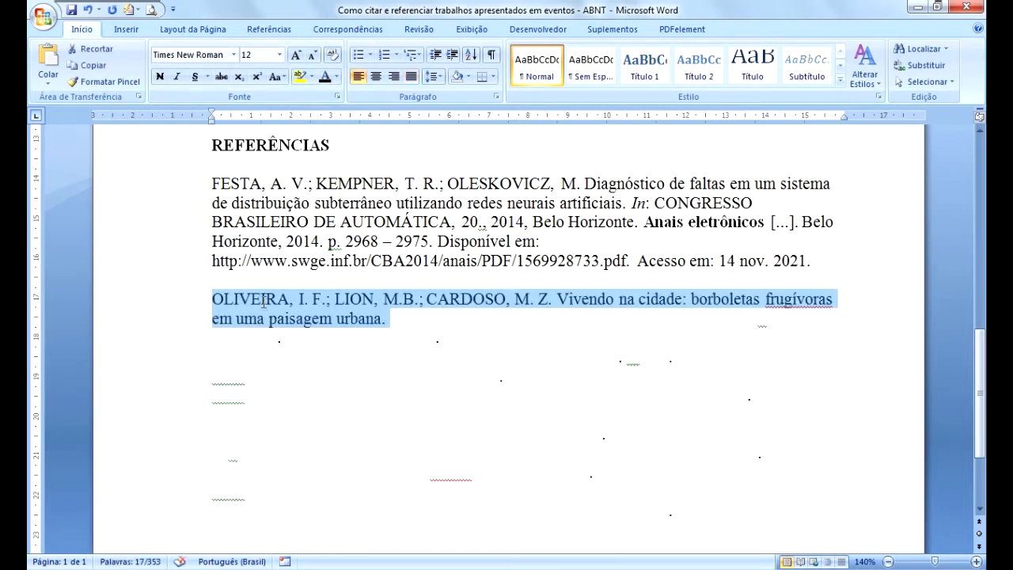
left_click(503, 301)
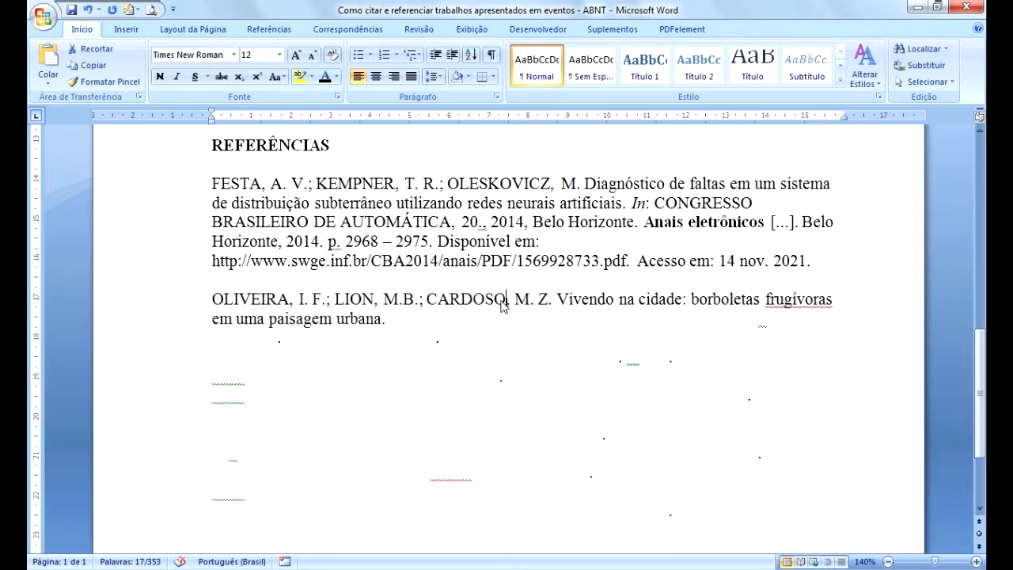
- Examine how the three authors are written in the second reference, compare them with the paper in Adobe Acrobat Reader, and return to Word
left_click(240, 300)
left_click(364, 299)
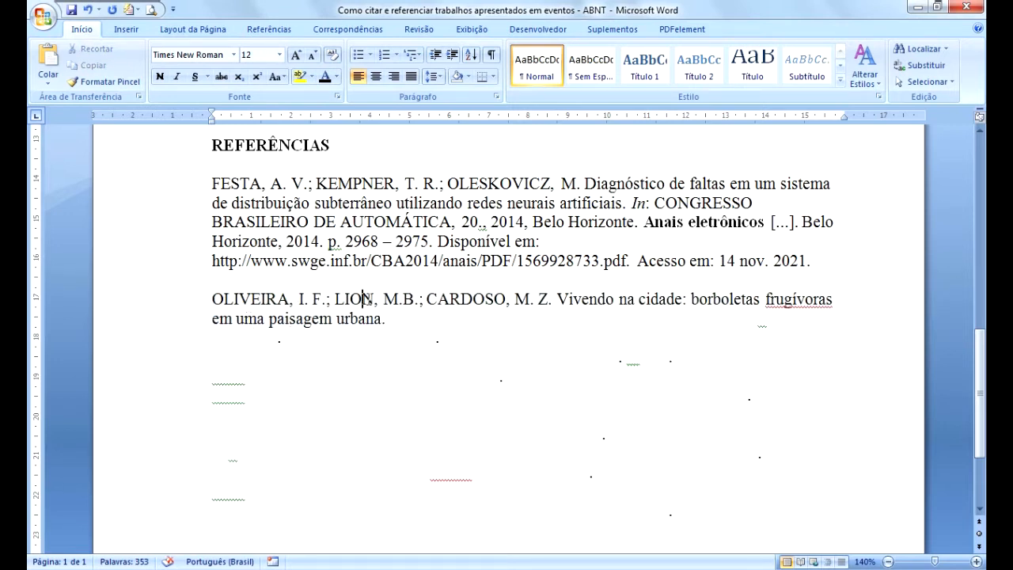
left_click(448, 299)
left_click(314, 301)
key("BackSpace")
left_click(333, 301)
left_click(426, 303)
left_click(150, 569)
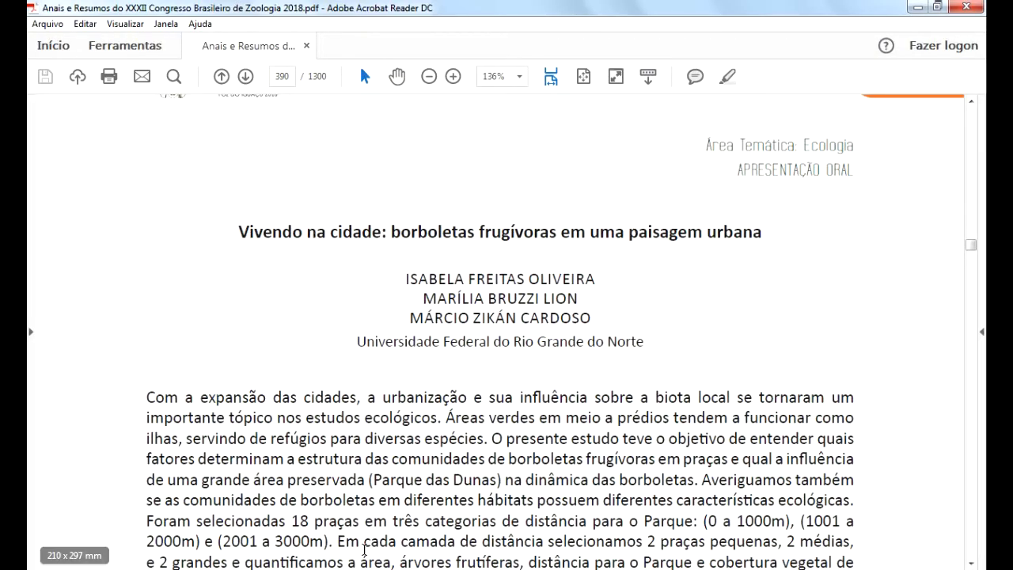
key("alt+Tab")
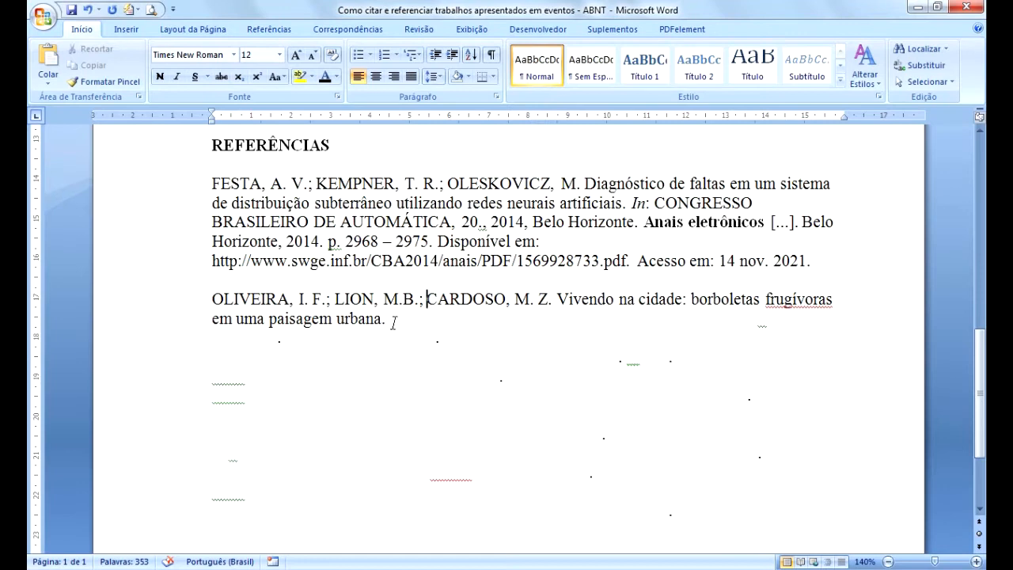
- Apply black font colour to the hidden "In: CONGRESSO BRASILEIRO DE ZOOLOGIA, 32., 2018, Foz do Iguaçu." in the second reference
left_click_drag(392, 321, 294, 343)
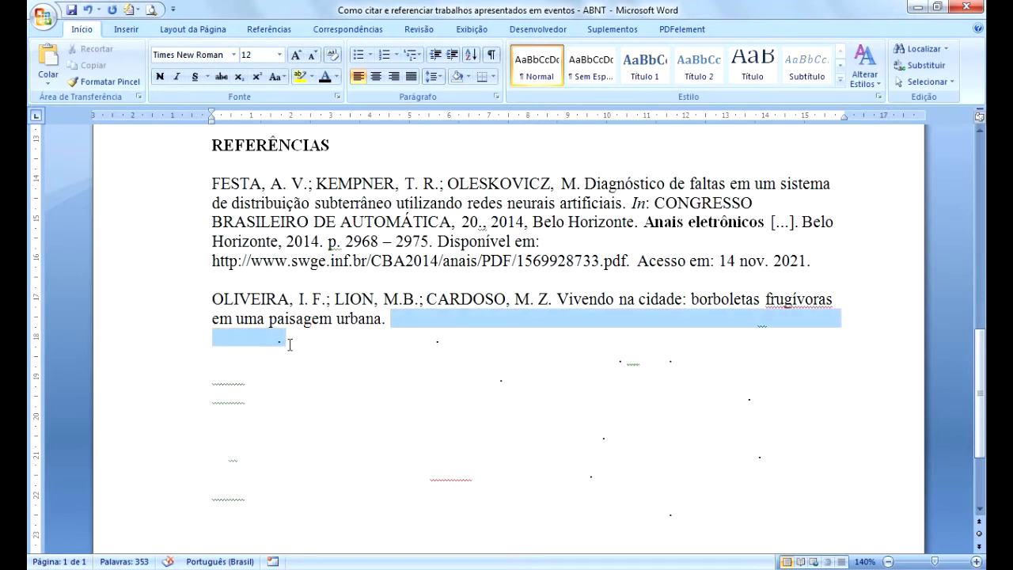
left_click(325, 76)
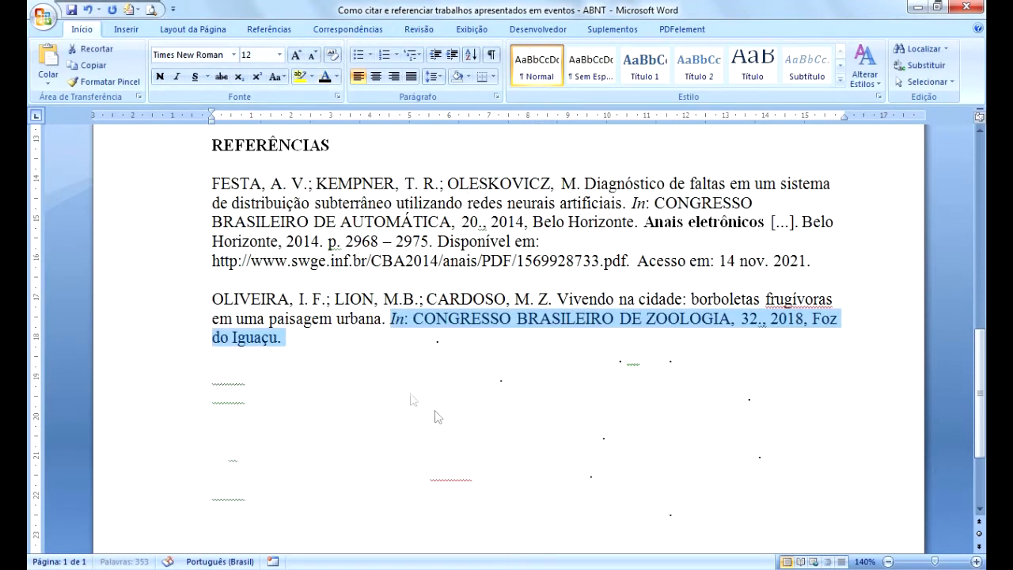
left_click(380, 368)
left_click(398, 319)
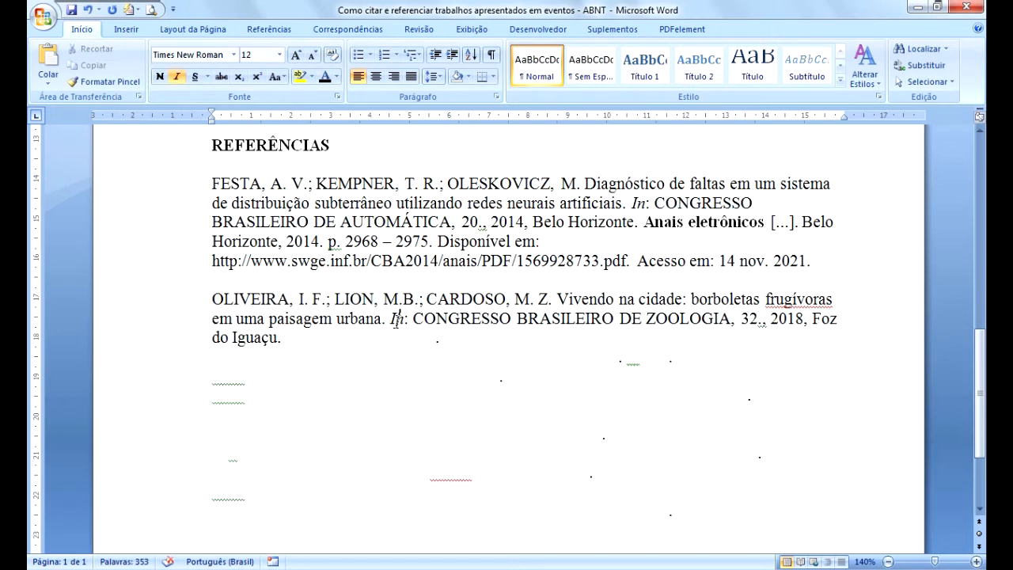
left_click(407, 324)
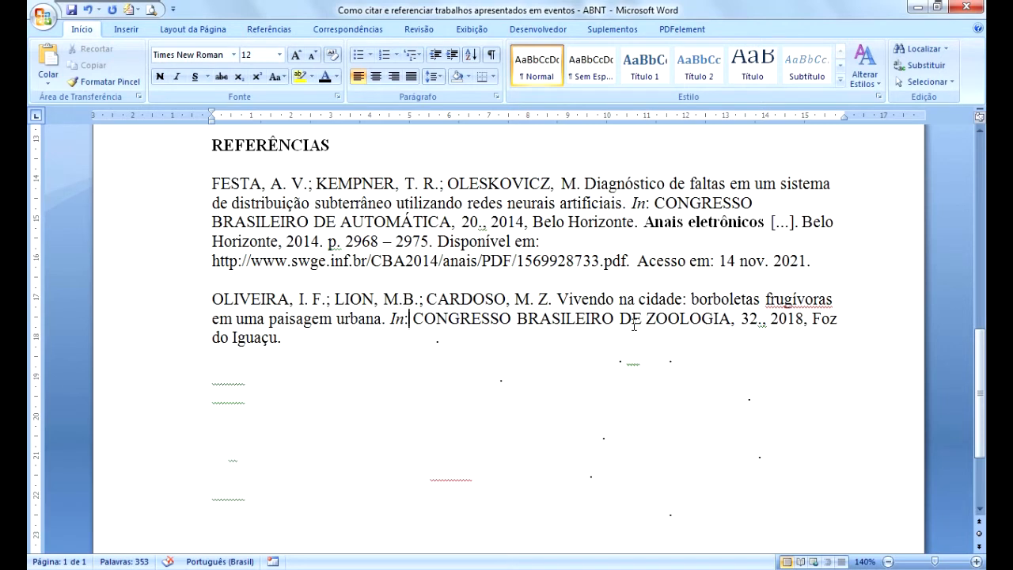
- Switch to the proceedings in Adobe Acrobat Reader, view the event name on the first-page cover, and return to the Word document
key("alt+Tab")
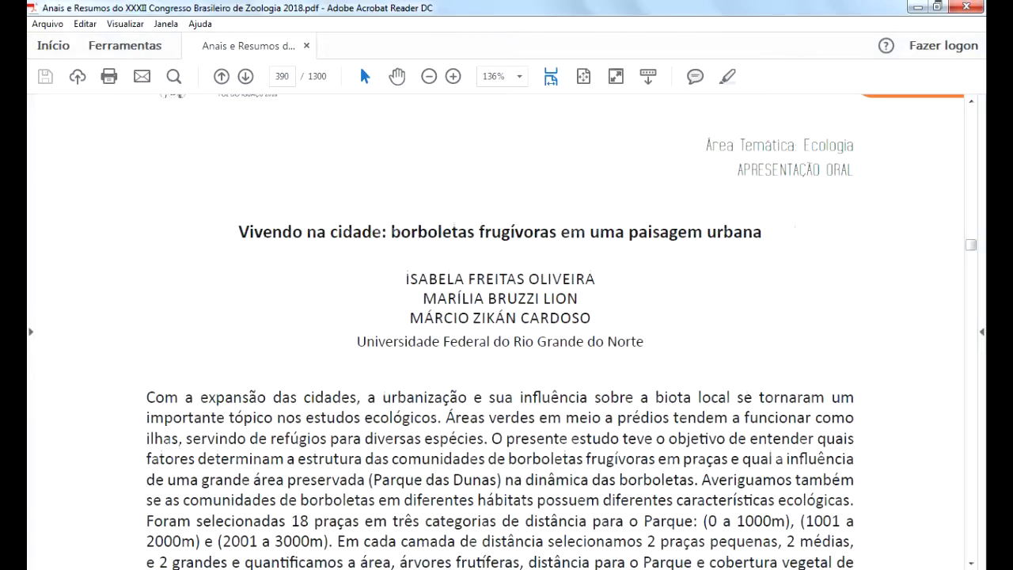
left_click_drag(972, 243, 974, 112)
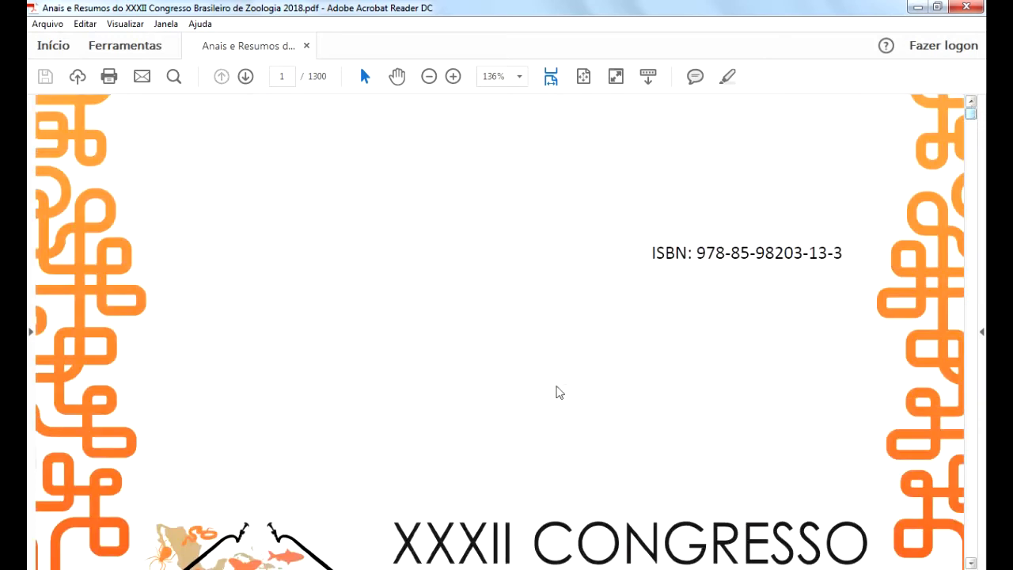
scroll(560, 366, "down", 1)
scroll(560, 366, "down", 7)
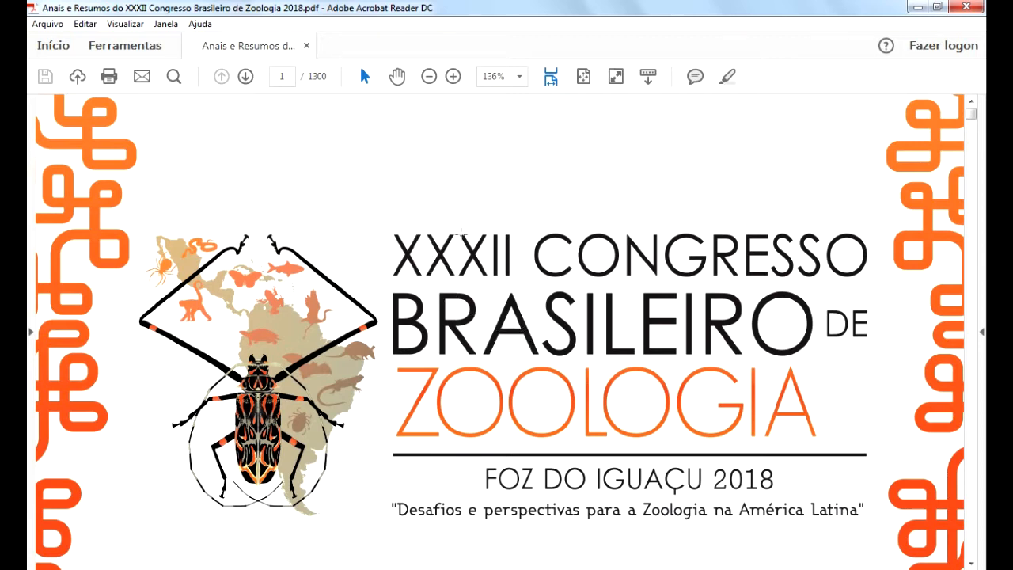
key("ctrl")
key("ctrl")
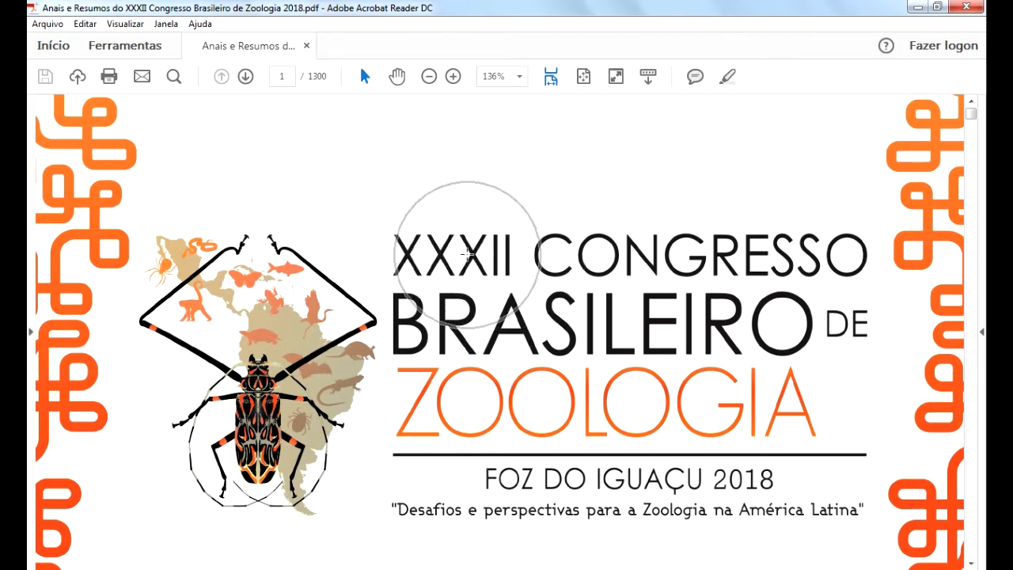
key("alt+Tab")
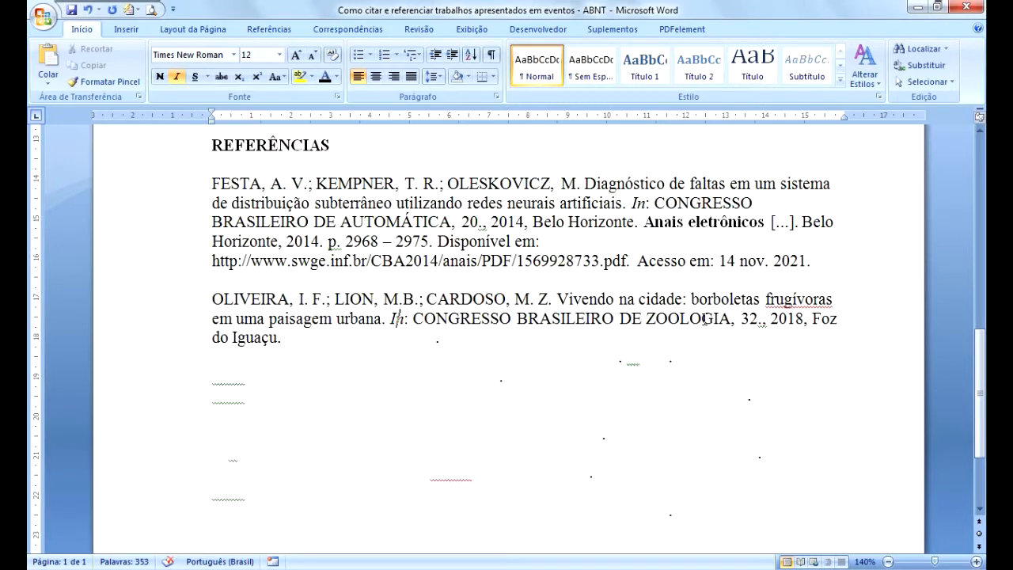
- Compare the event name, edition number and year in the second reference with those on the proceedings cover
left_click(657, 321)
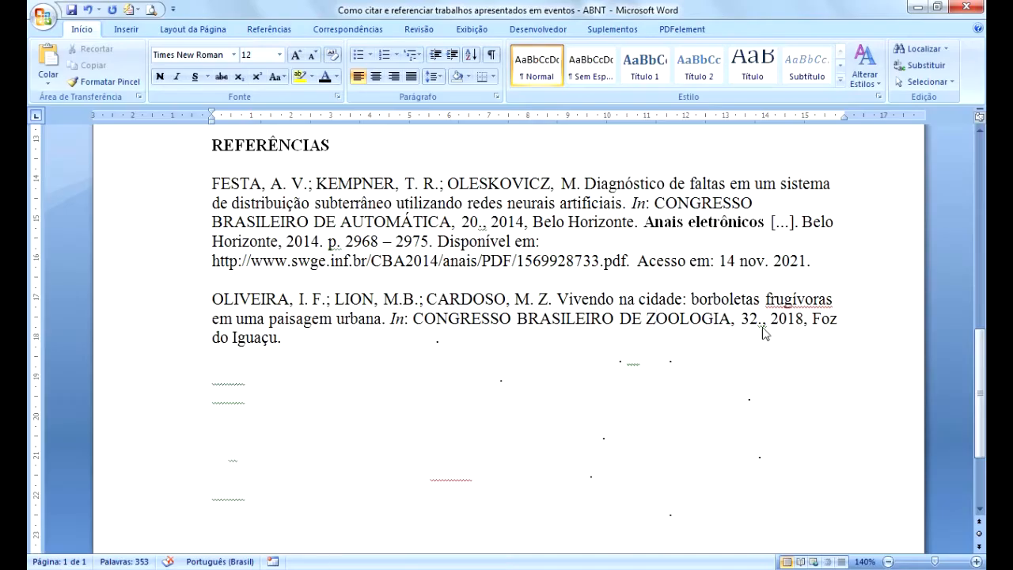
left_click(756, 320)
left_click(748, 330)
key("alt+Tab")
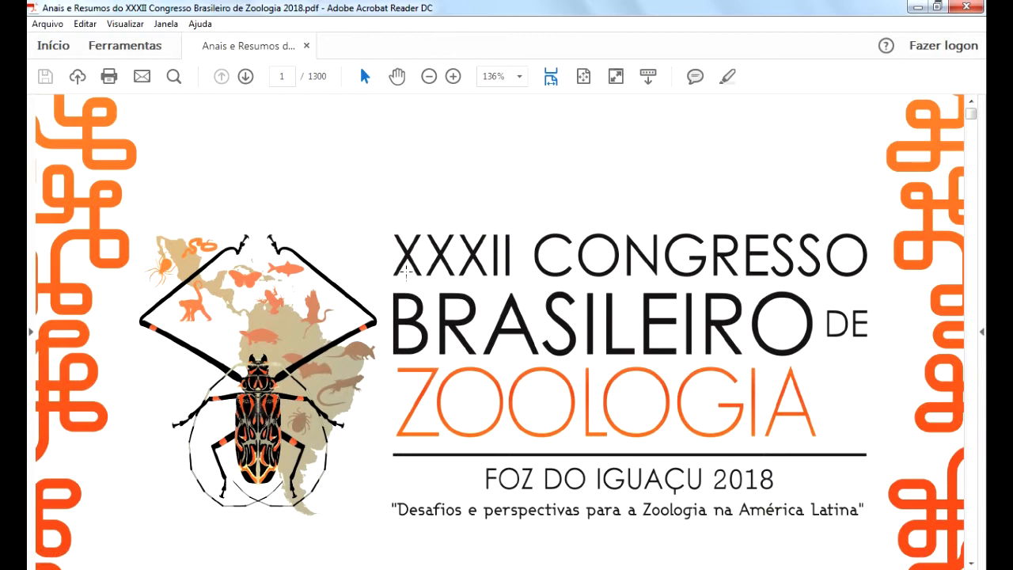
left_click(463, 270)
key("alt+Tab")
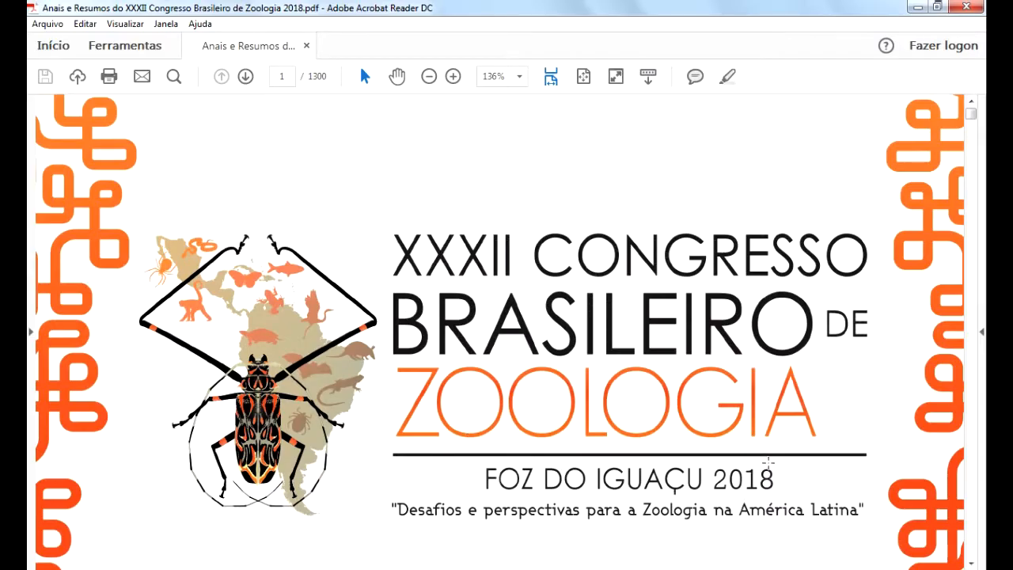
left_click(761, 478)
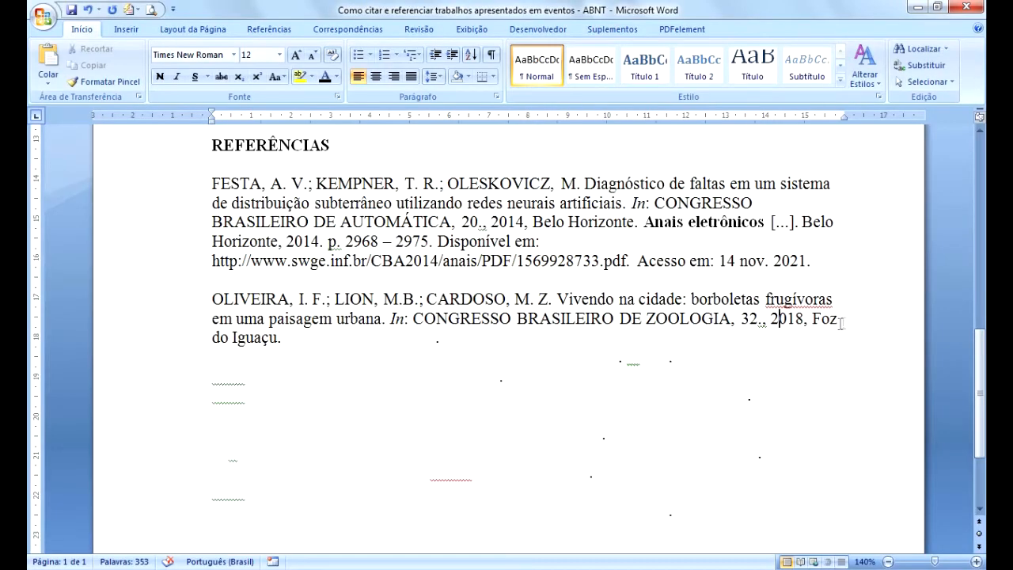
- Check the event city and the "Anais e Resumos" title on the proceedings cover, and return to the Word document
left_click(291, 339)
key("alt+Tab")
left_click(608, 484)
scroll(375, 316, "down", 3)
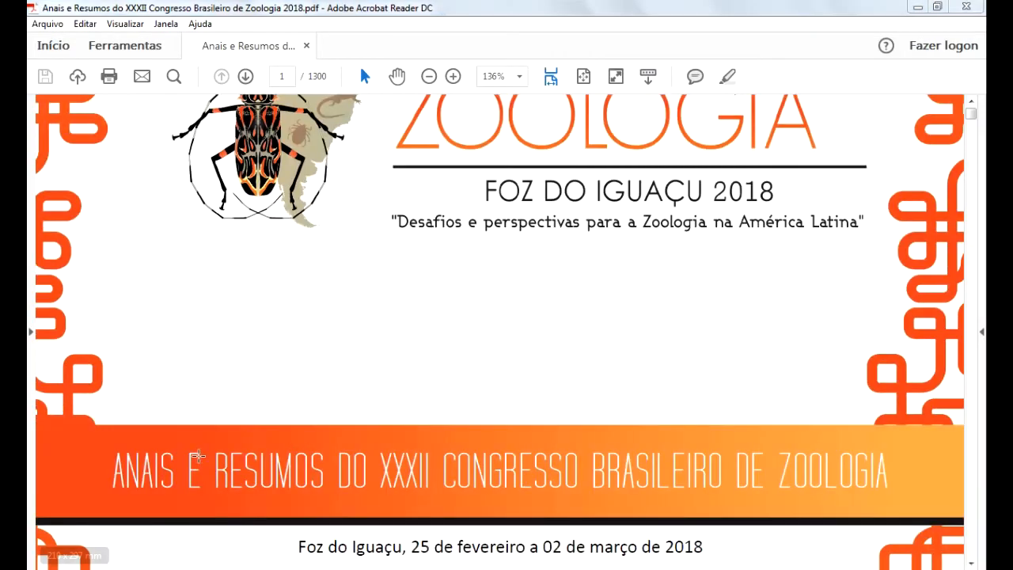
left_click(244, 476)
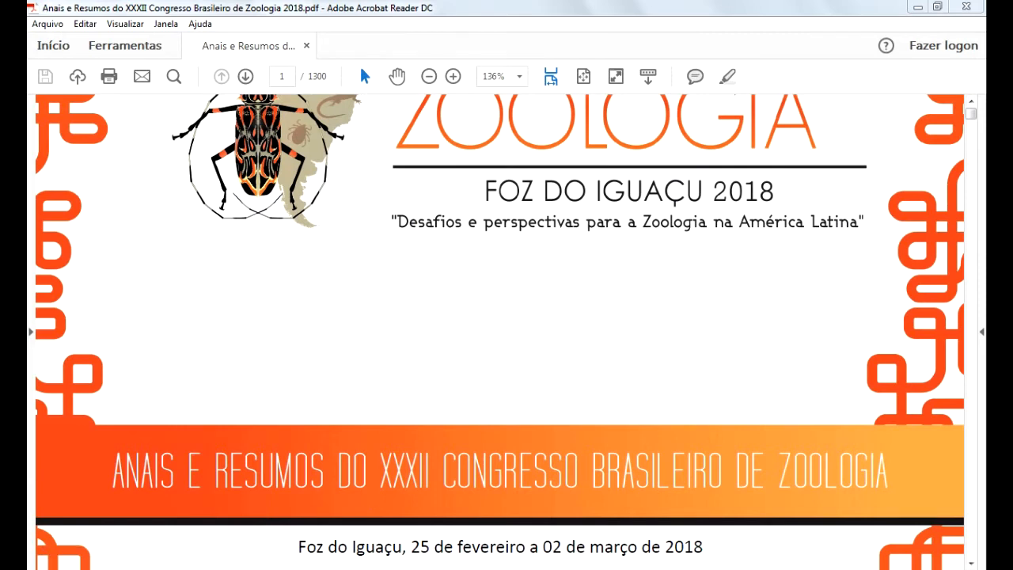
mouse_move(301, 569)
left_click(268, 513)
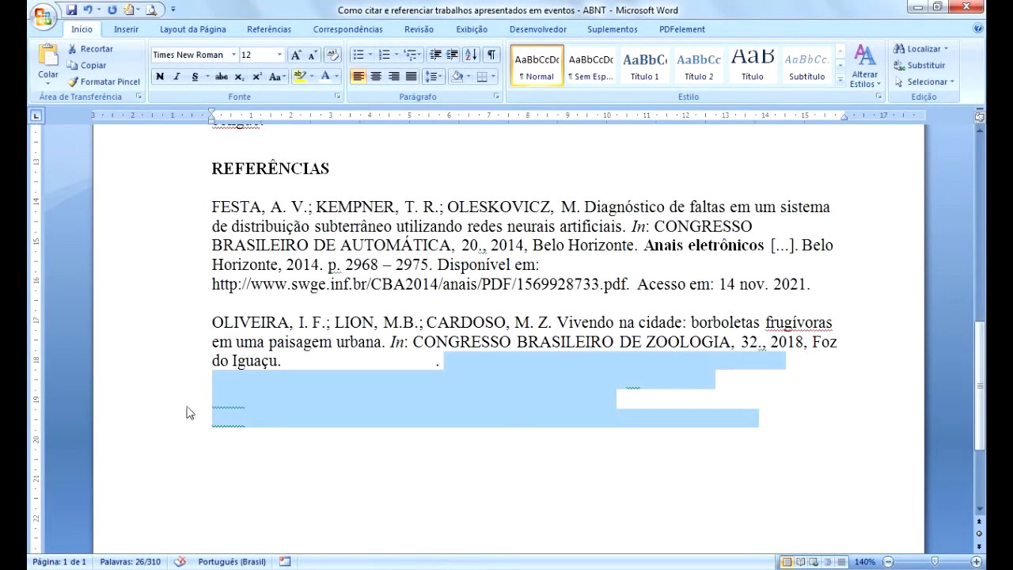
- Apply the automatic font colour to the hidden "Anais e Resumos [...]." after the event city in the second reference
left_click(292, 362)
left_click_drag(281, 362, 441, 363)
left_click(336, 76)
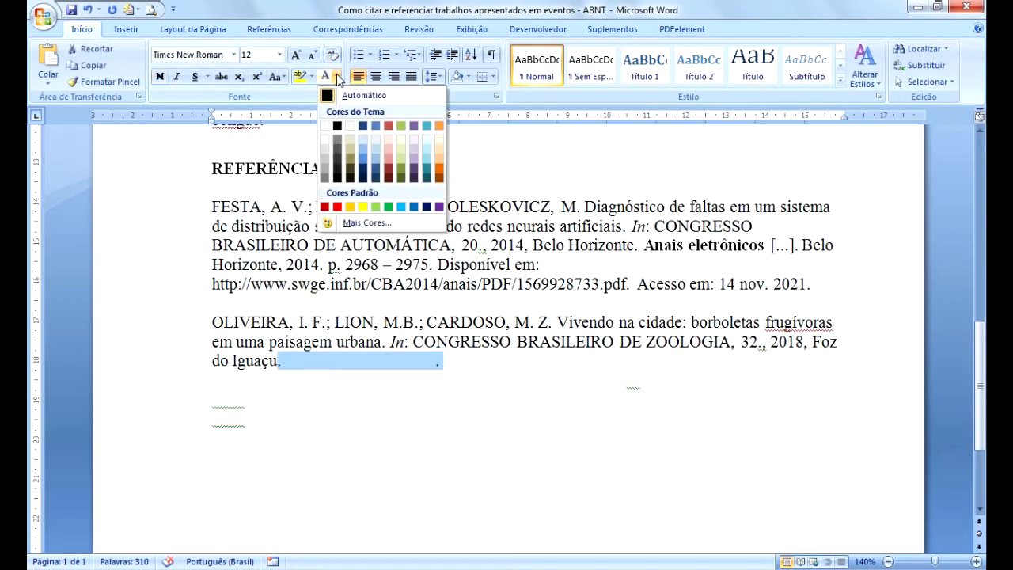
left_click(328, 95)
left_click(351, 369)
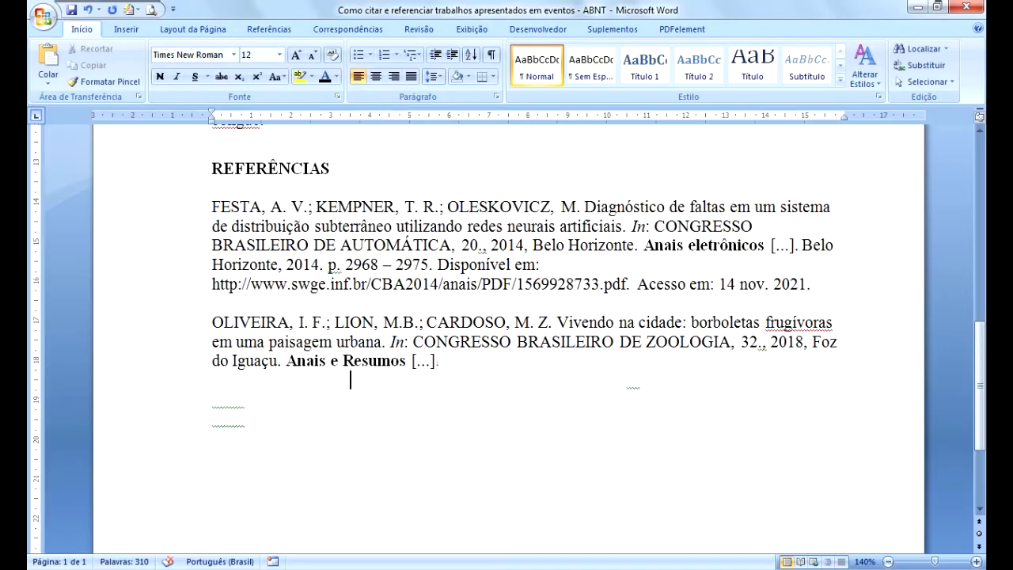
- Compare the bold "Anais e Resumos [...]" in the second reference with the title banner on the proceedings cover
key("alt+Tab")
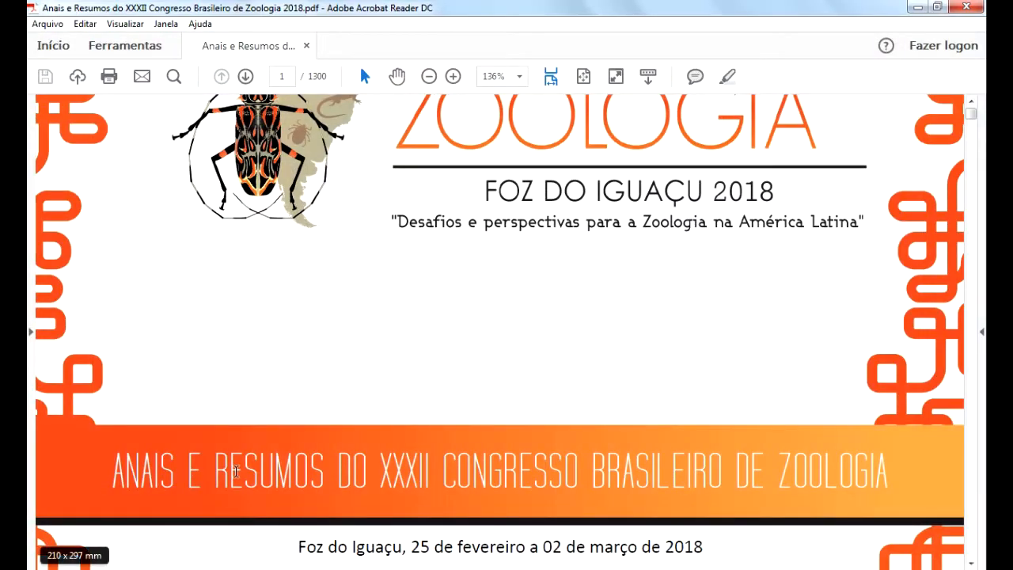
key("ctrl")
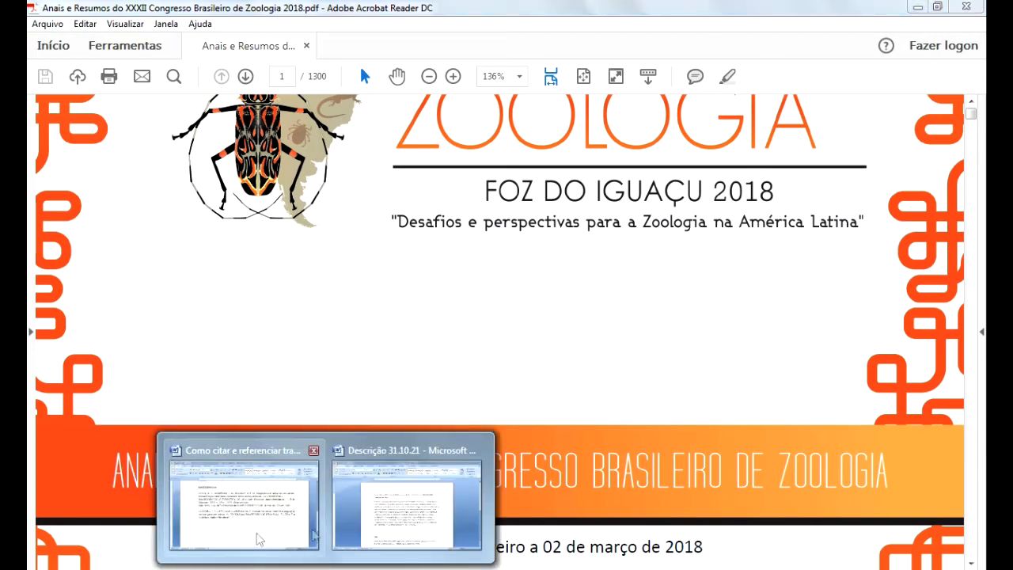
left_click(258, 531)
key("ctrl")
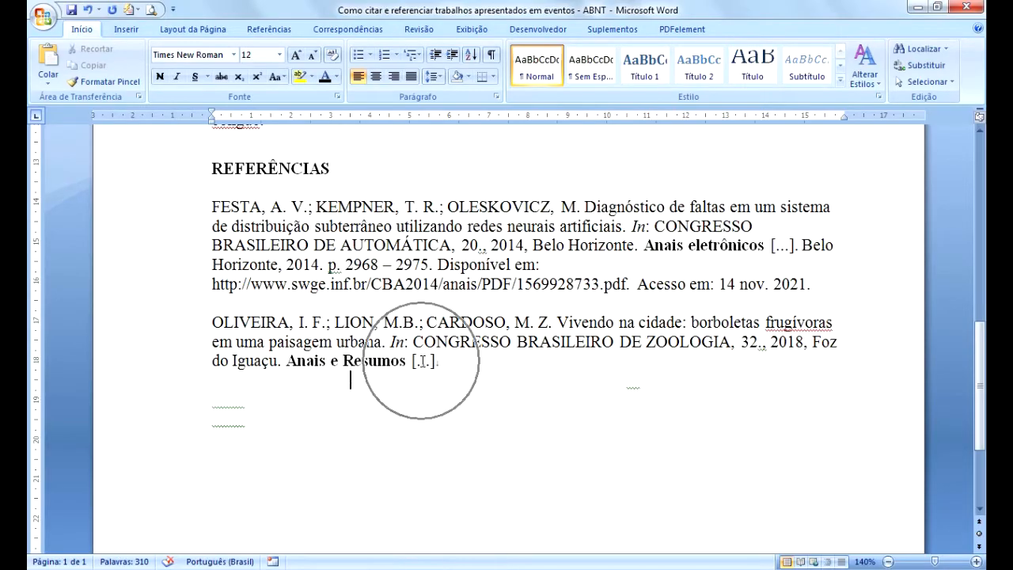
key("ctrl")
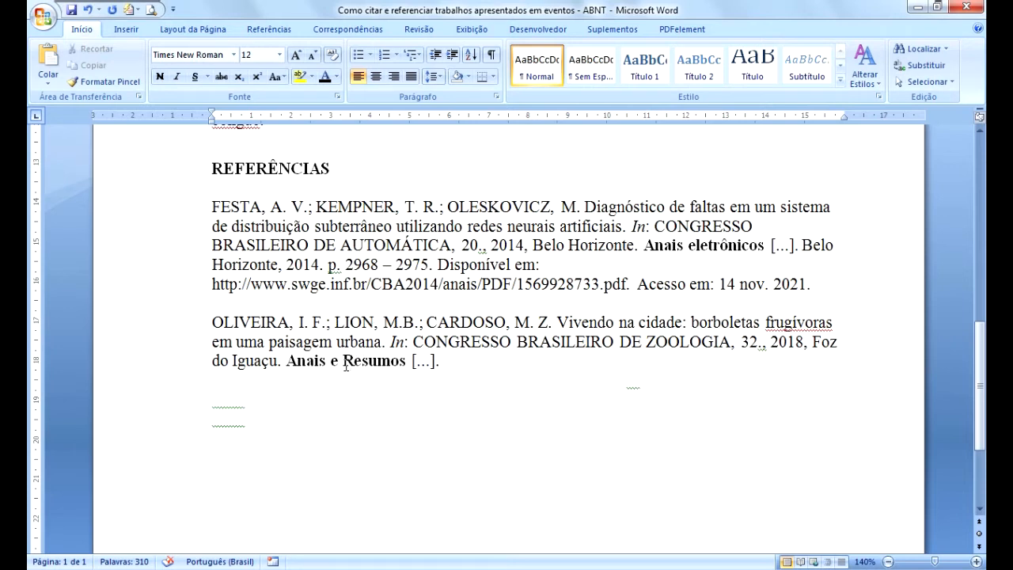
key("ctrl")
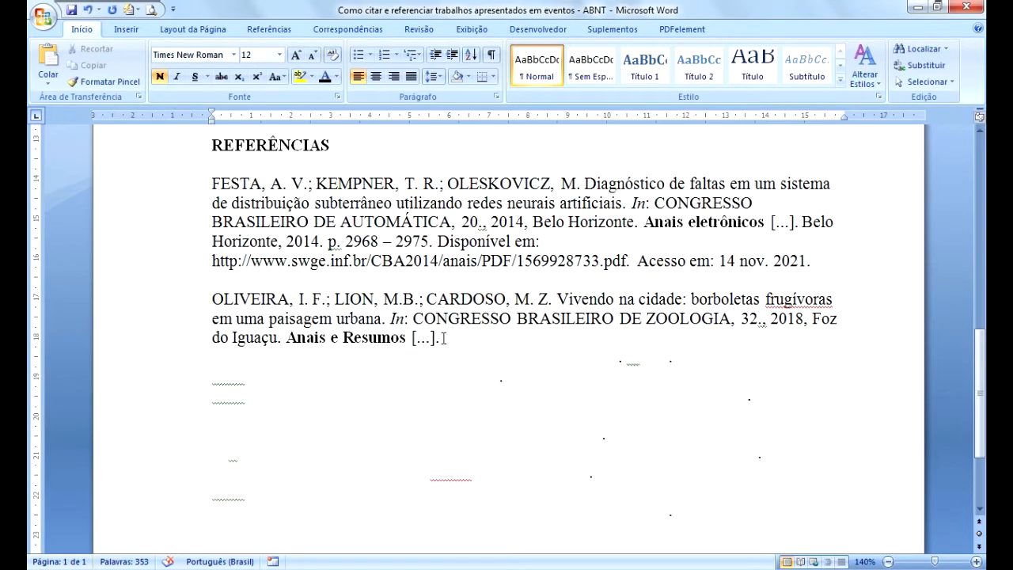
- Apply black font colour to the hidden "Foz do Iguaçu: Sociedade Brasileira de Zoologia e Universidade Federal da Integração Latino-Americana, 2018." in the second reference
left_click_drag(442, 339, 603, 360)
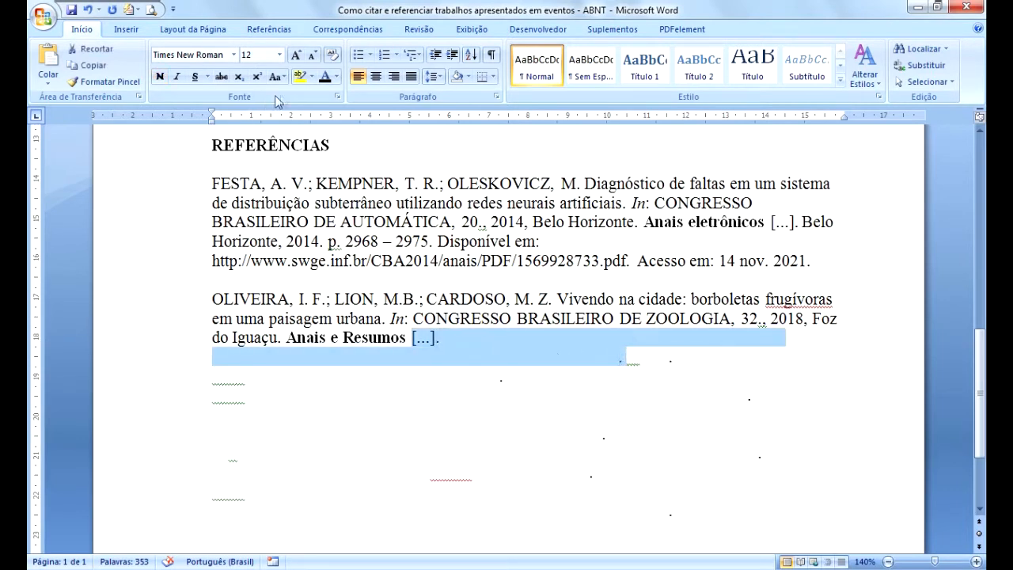
left_click(325, 76)
left_click(459, 375)
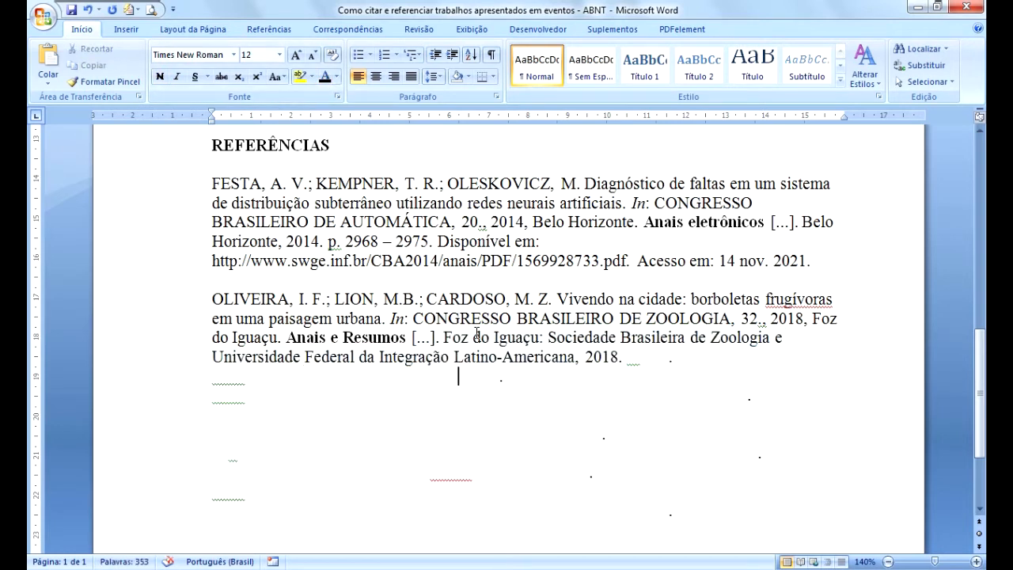
- Check the publishing institutions on page 2 of the zoology congress proceedings against the publishers named in the second reference of the Word document
left_click(475, 337)
left_click(446, 569)
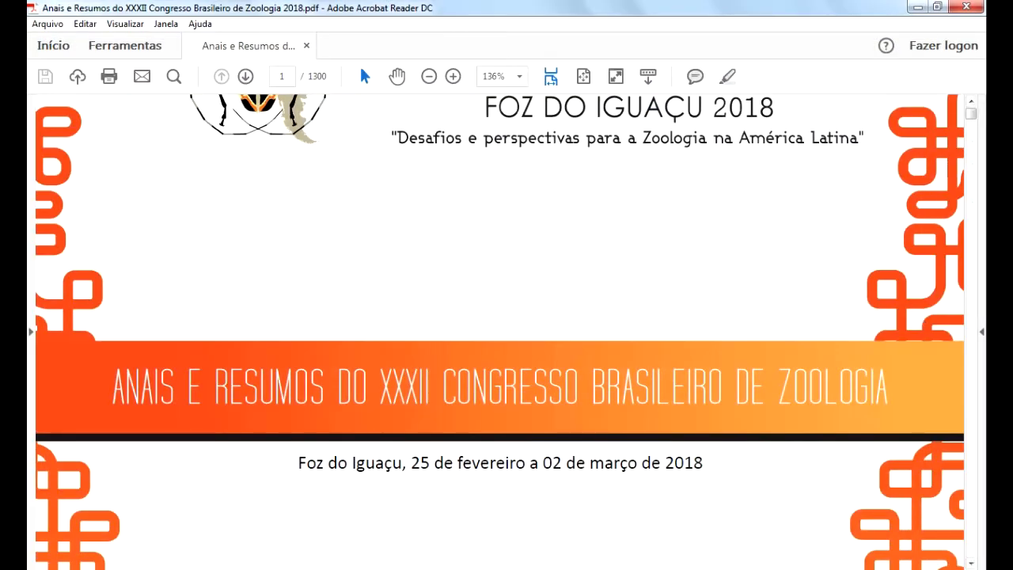
scroll(705, 353, "down", 10)
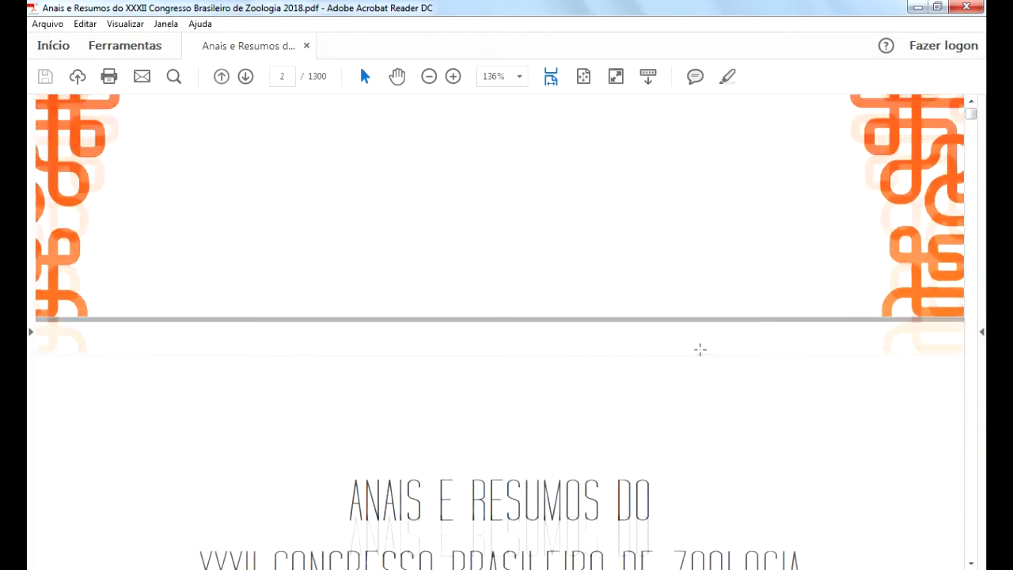
scroll(702, 351, "down", 10)
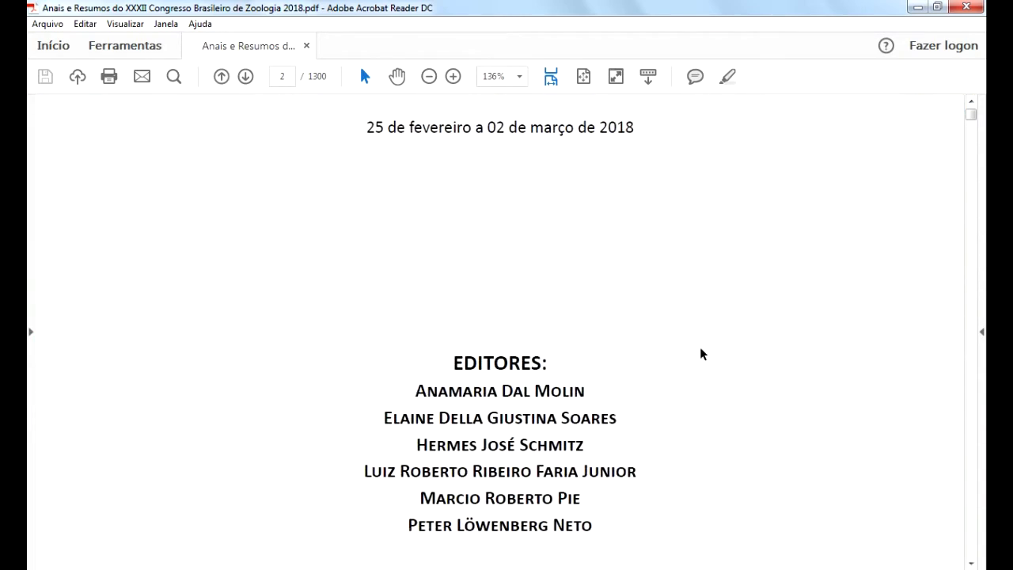
scroll(702, 349, "down", 1)
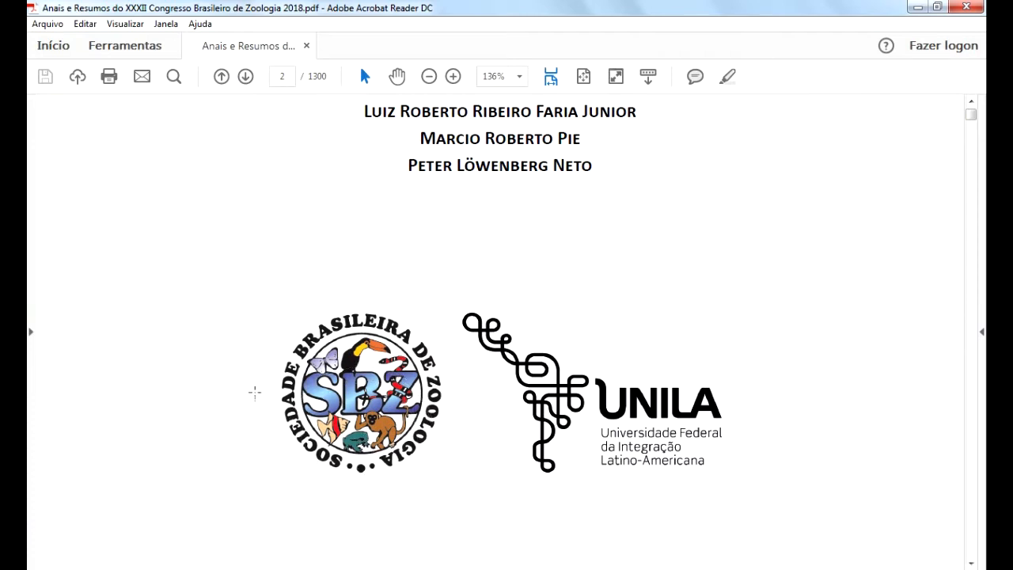
left_click(434, 452)
left_click(655, 470)
key("alt+Tab")
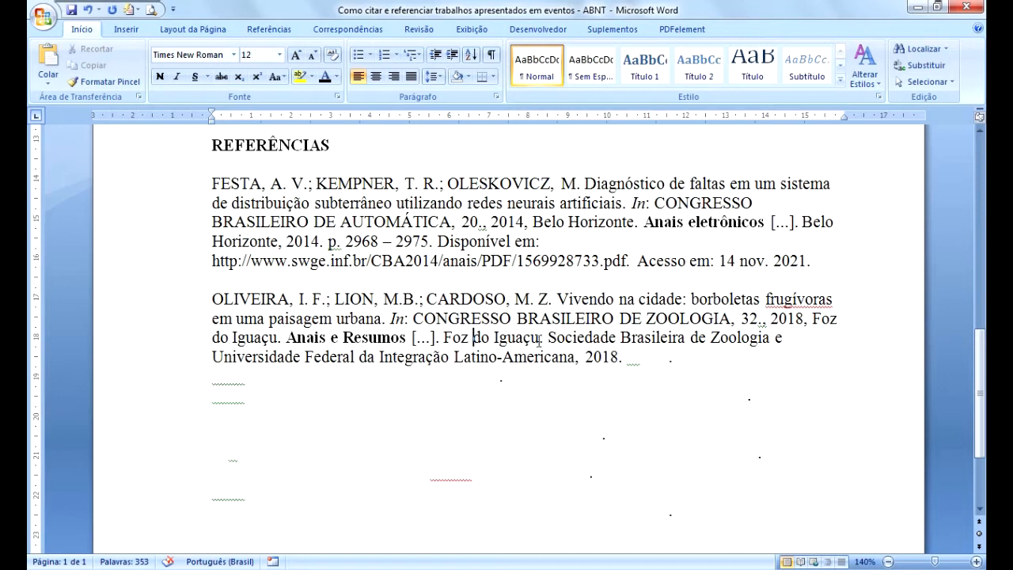
left_click_drag(548, 338, 574, 357)
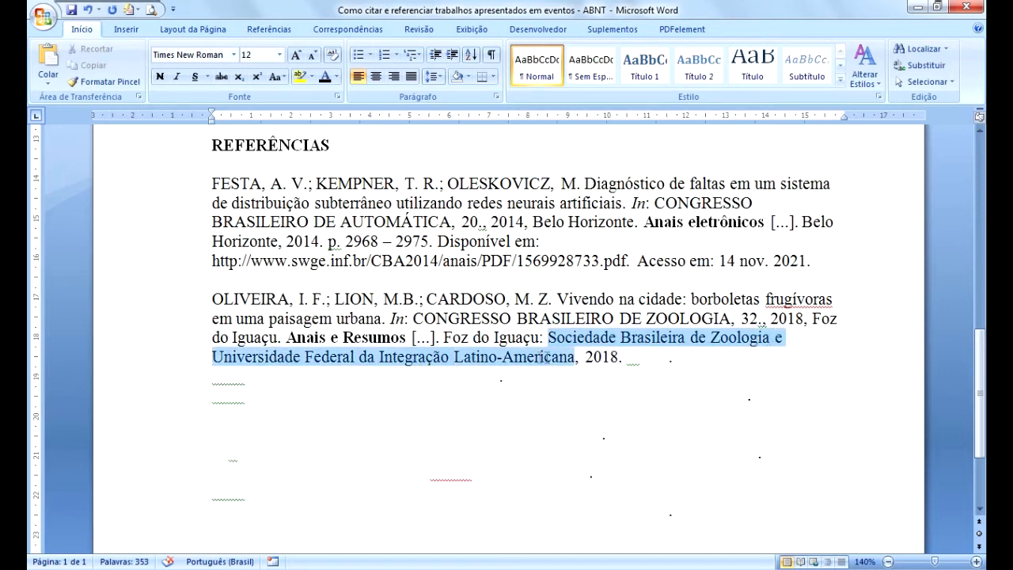
left_click(594, 358)
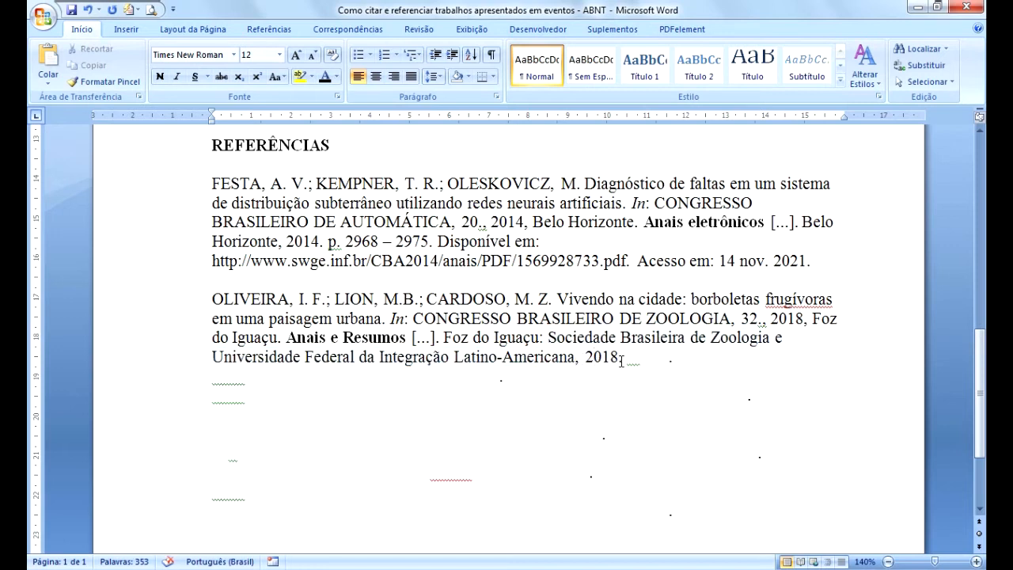
- Apply black font colour to the hidden "p. 390." after the publication year in the second reference
left_click_drag(624, 359, 677, 360)
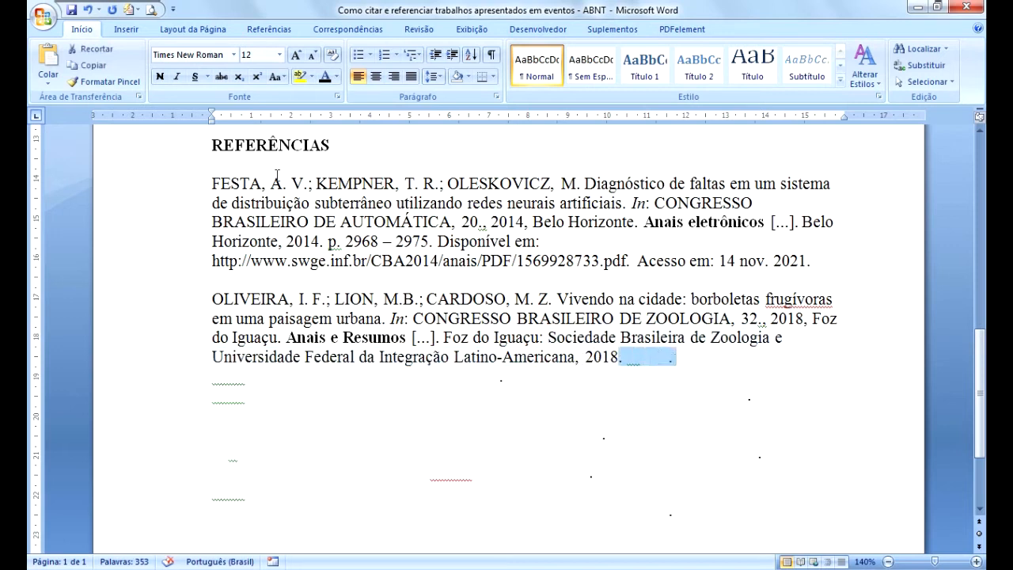
left_click(325, 76)
left_click(618, 388)
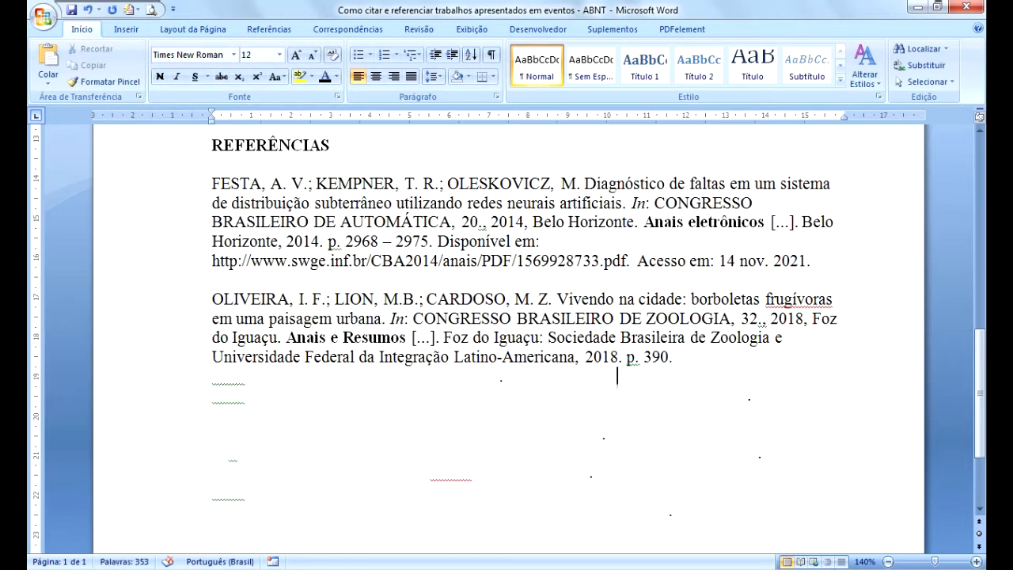
- Go to page 390 of the zoology proceedings PDF to check the butterfly paper's page number, and return to the Word document
left_click(418, 568)
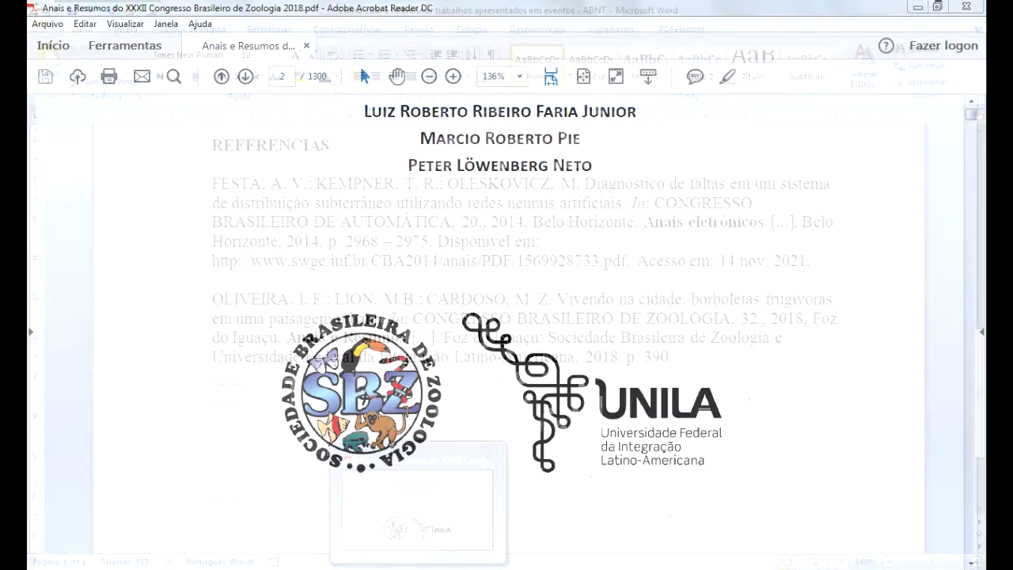
left_click(286, 76)
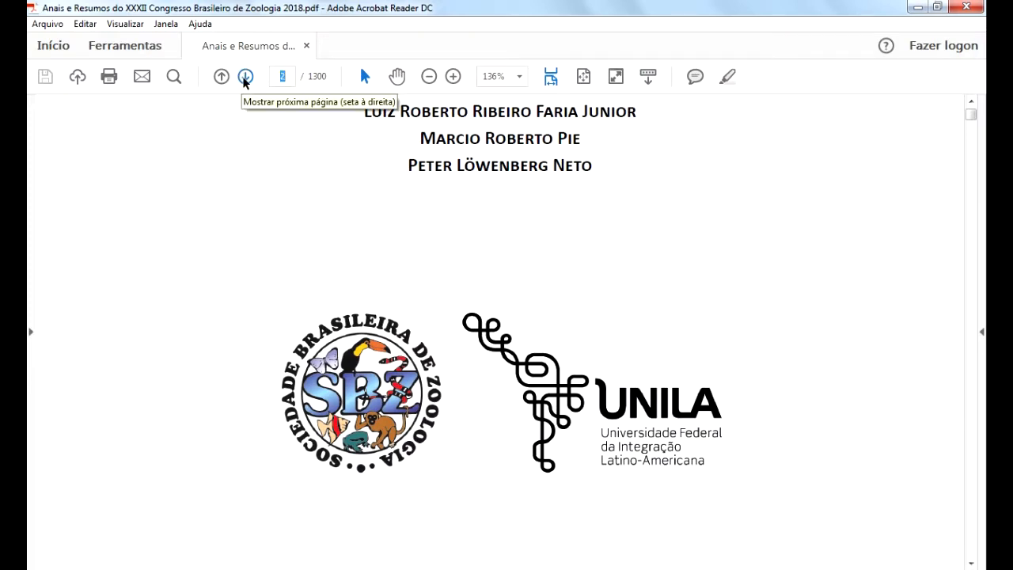
type("390")
key("Return")
key("ctrl")
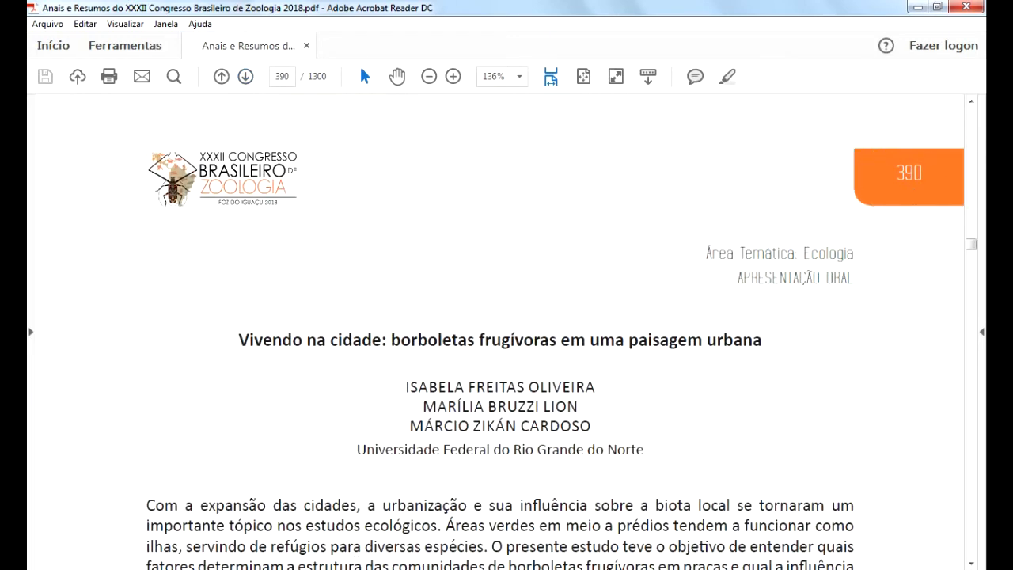
key("alt+Tab")
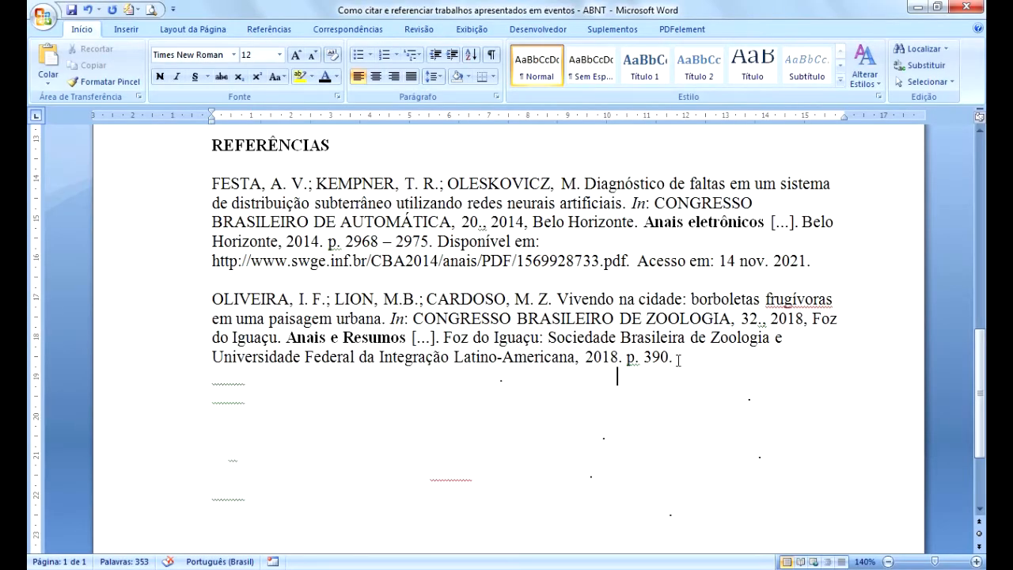
left_click_drag(679, 360, 512, 384)
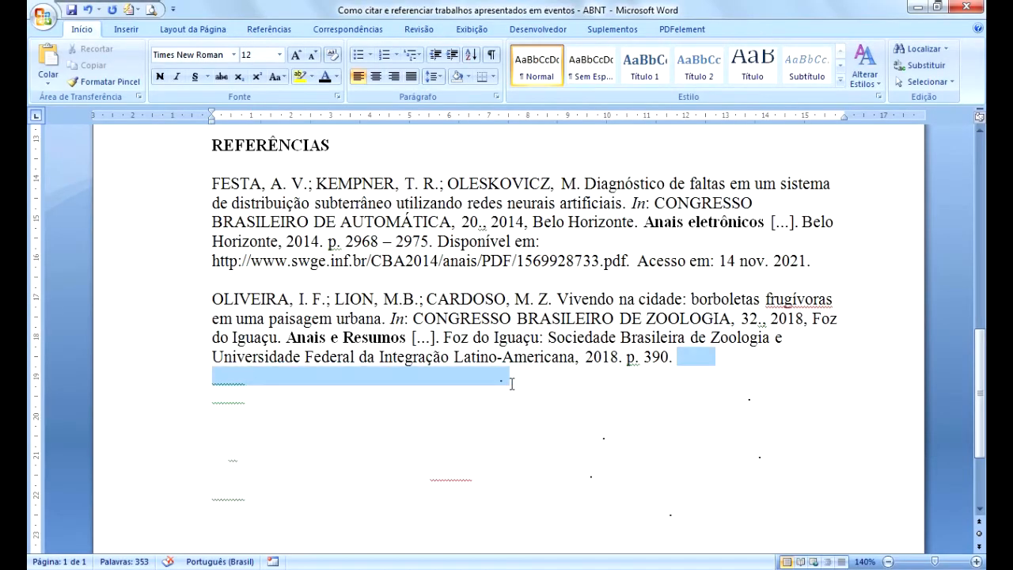
left_click(325, 76)
left_click(324, 385)
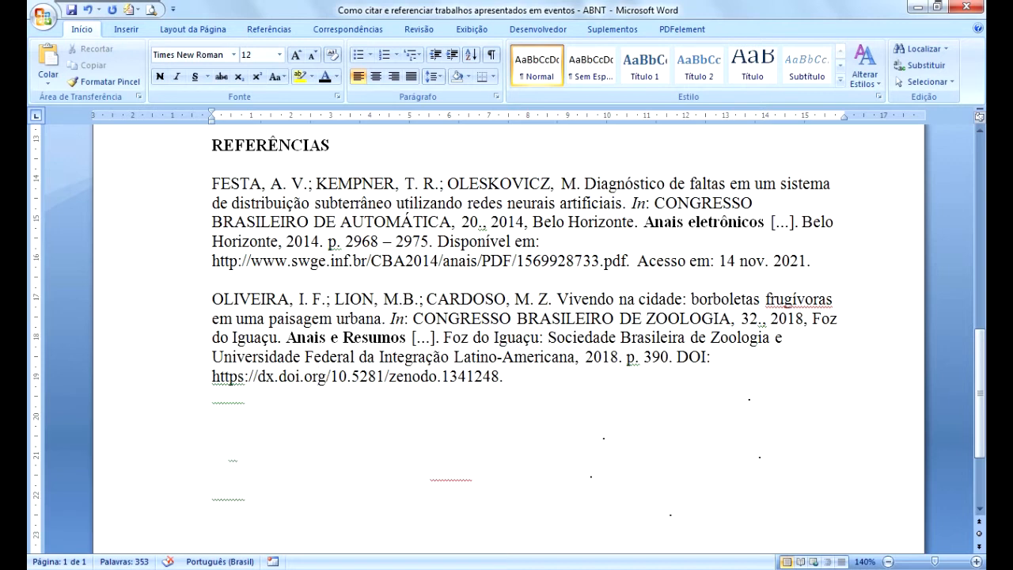
- Check the DOI link in the cataloguing data on page 3 of the zoology proceedings PDF, and return to the Word document
key("alt+Tab")
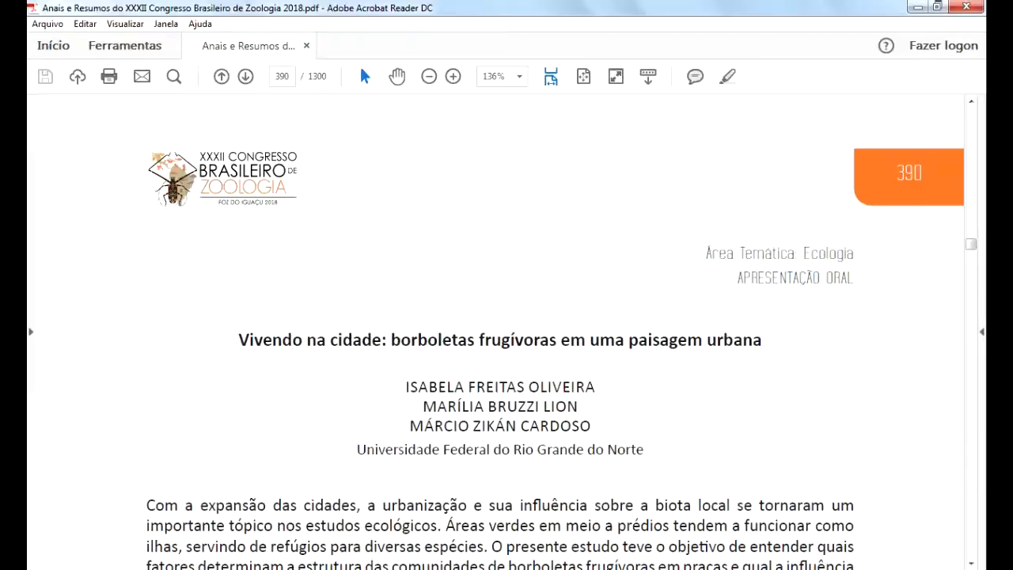
left_click_drag(972, 246, 972, 111)
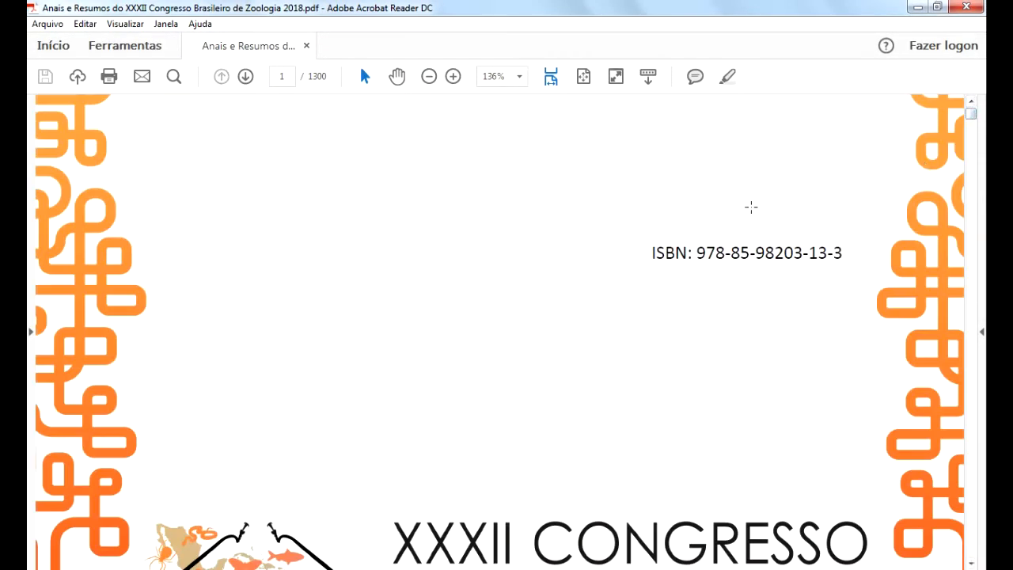
scroll(752, 206, "down", 15)
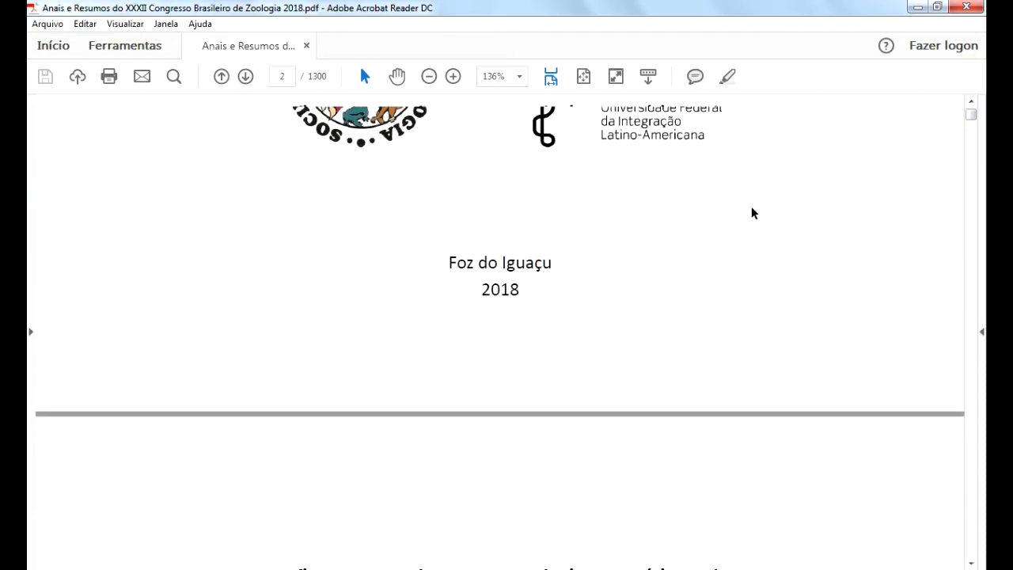
scroll(751, 213, "down", 5)
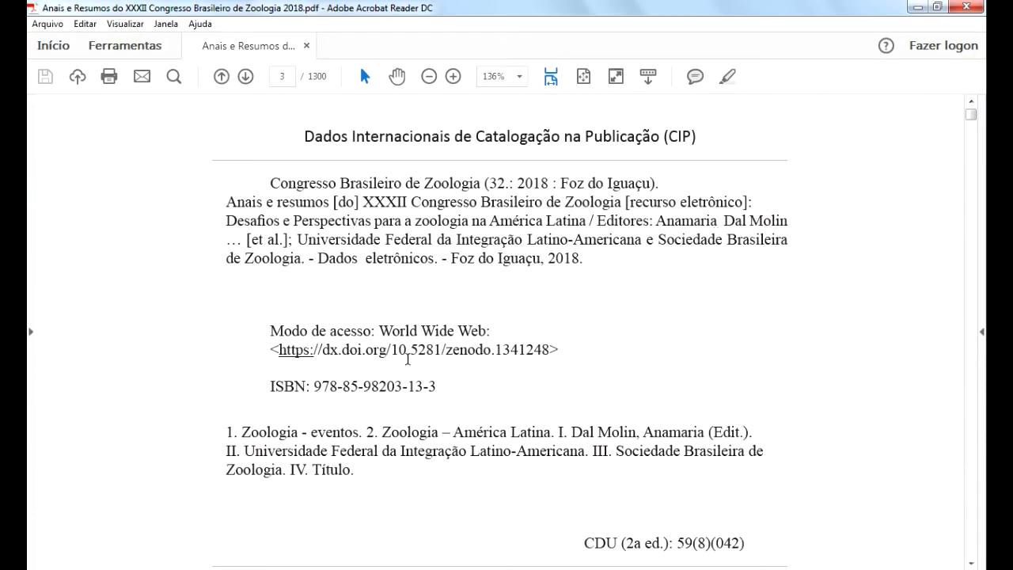
left_click(380, 360)
left_click(380, 360)
left_click(380, 360)
left_click(380, 359)
left_click(353, 358)
left_click(426, 569)
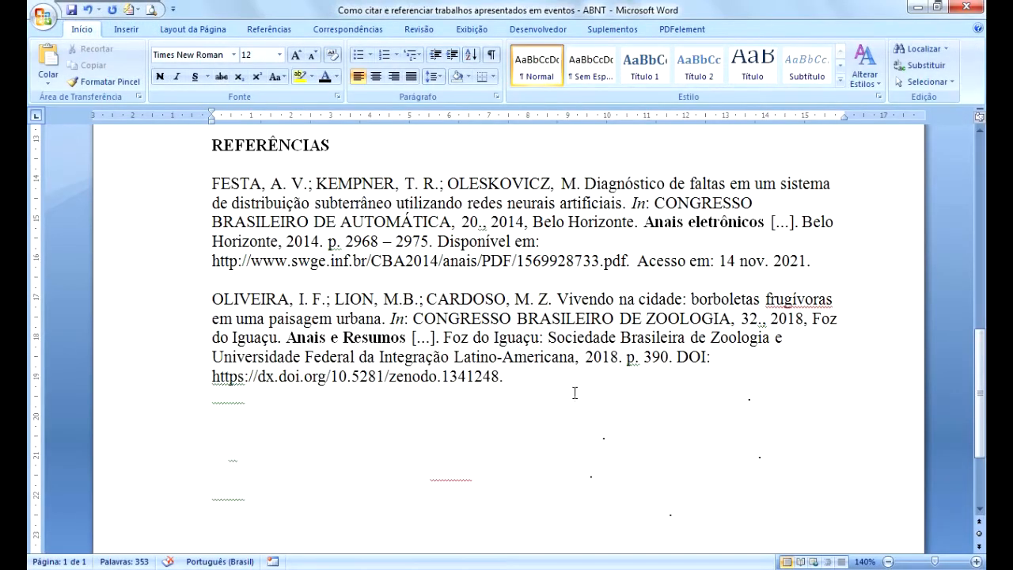
left_click_drag(506, 379, 762, 400)
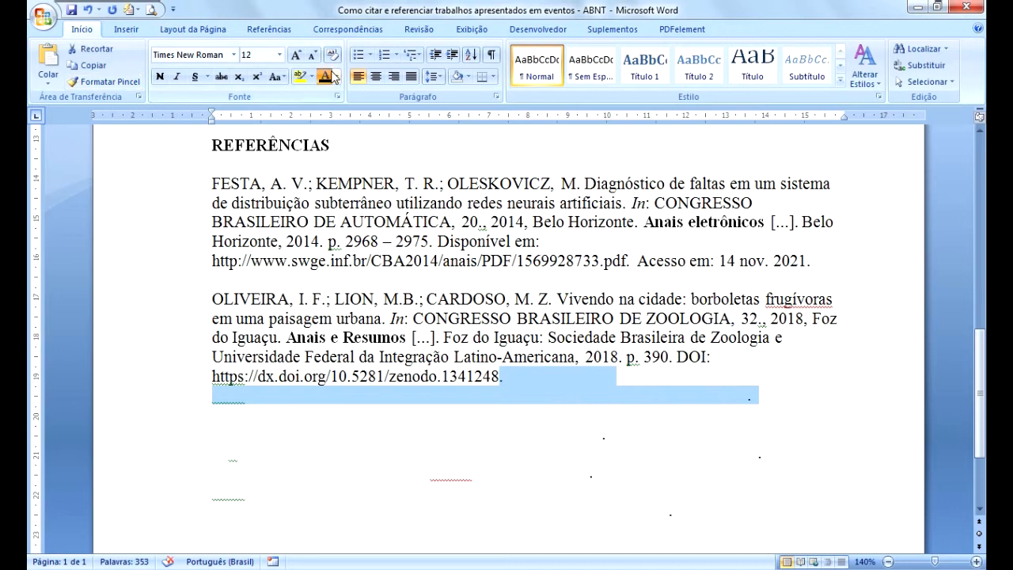
left_click(385, 431)
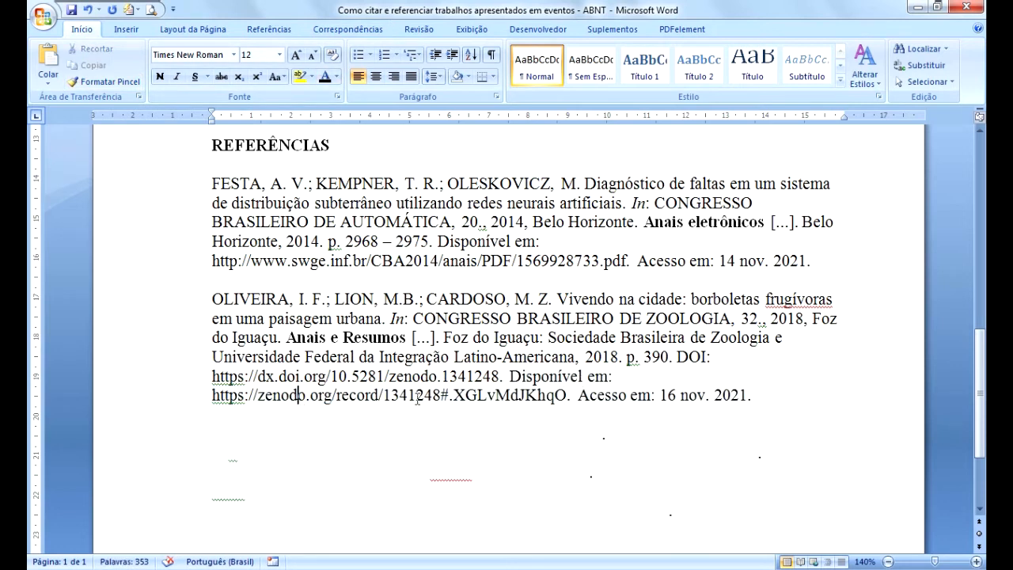
left_click(677, 401)
- Change the red 2016 citation, through "analisou o conceito de direitos a partir da ideia de liberdade", to black font colour in the last body paragraph
left_click_drag(982, 402, 984, 293)
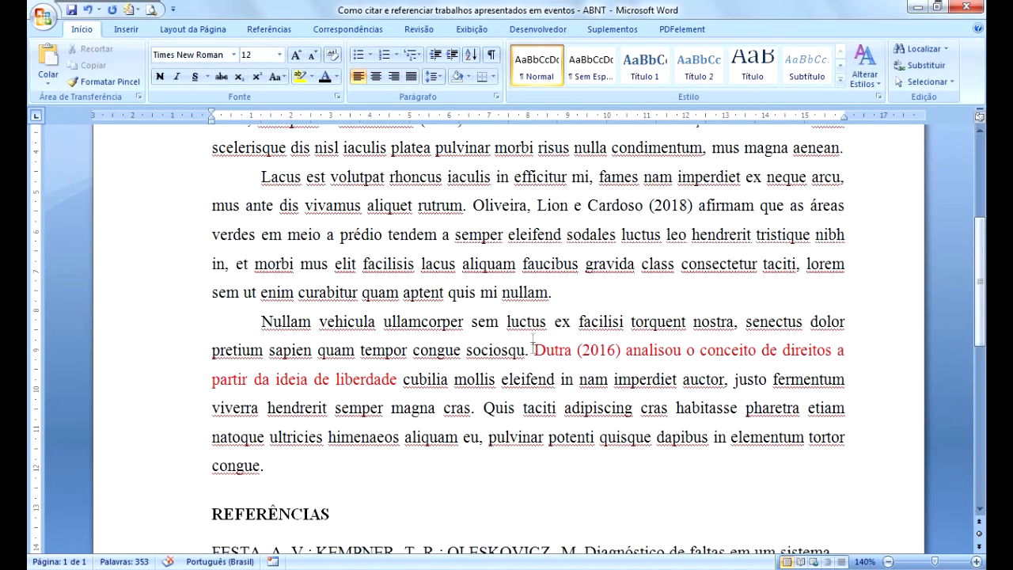
left_click_drag(534, 349, 397, 381)
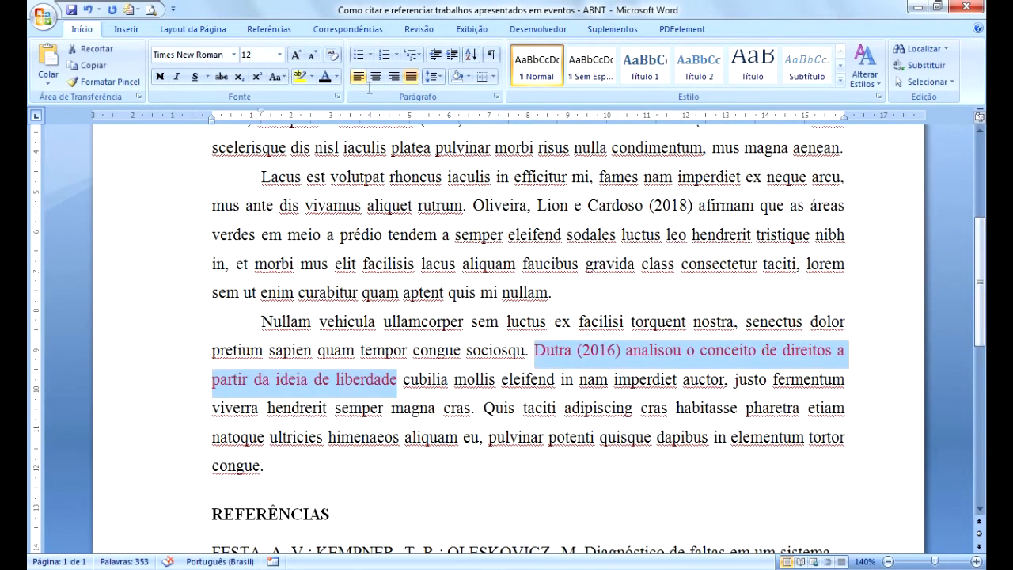
left_click(325, 78)
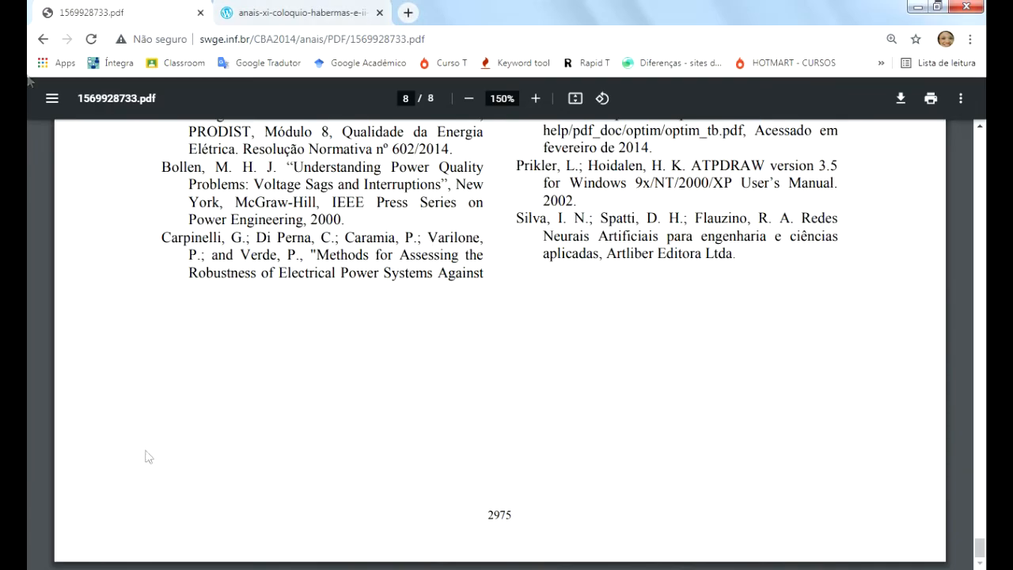
- Switch to the colloquium proceedings PDF in the browser and examine the names and numbers of the two events on its cover
left_click(294, 13)
left_click(514, 426)
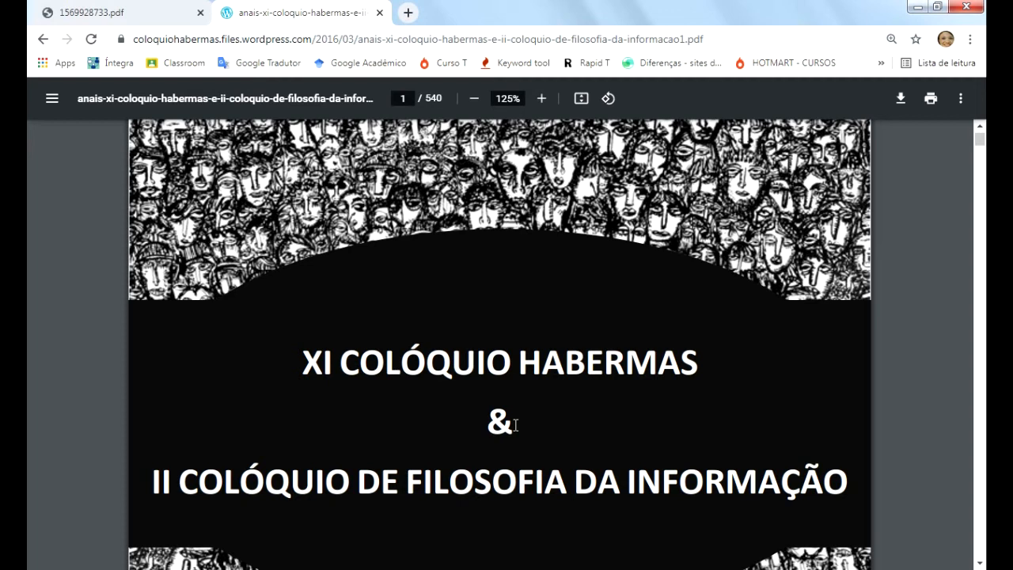
left_click(525, 463)
left_click(493, 362)
left_click(302, 495)
left_click(323, 361)
left_click(155, 497)
left_click(517, 414)
scroll(645, 291, "up", 3)
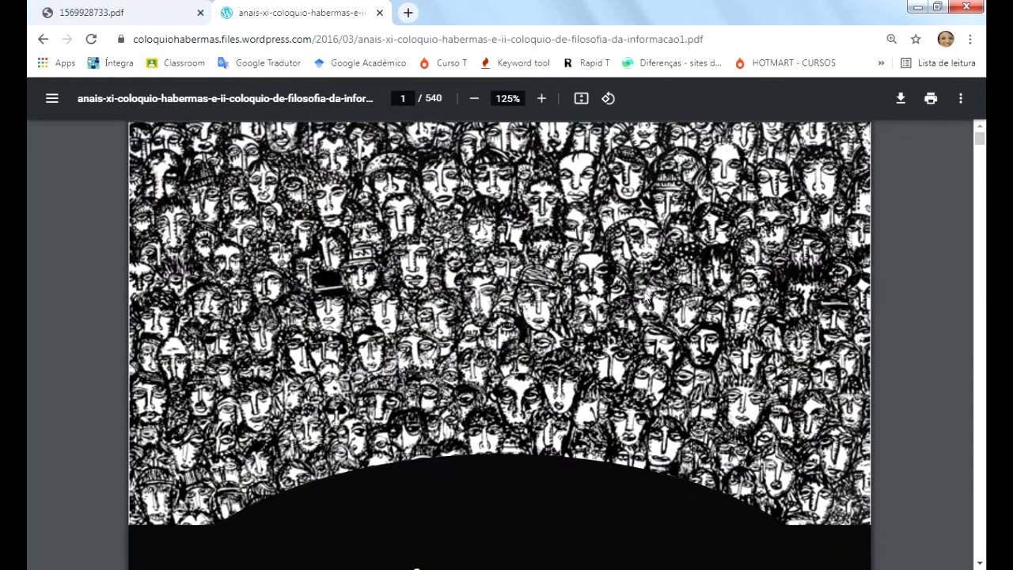
scroll(646, 295, "down", 4)
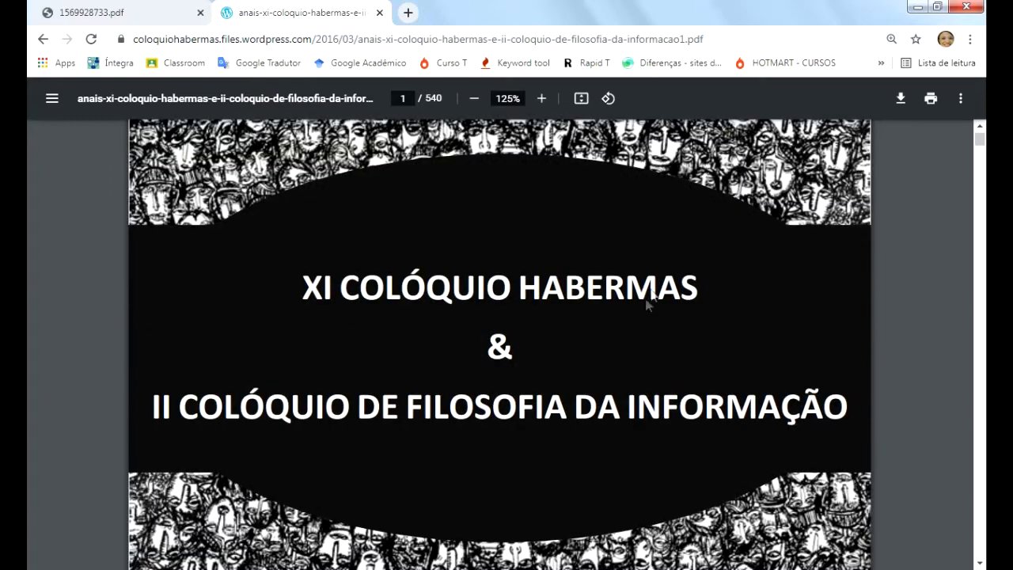
left_click(539, 361)
- Go to page 34 of the colloquium proceedings, check the paper's title, author and abstract, and return to the 2016 citation in the Word document
mouse_move(325, 569)
key("Return")
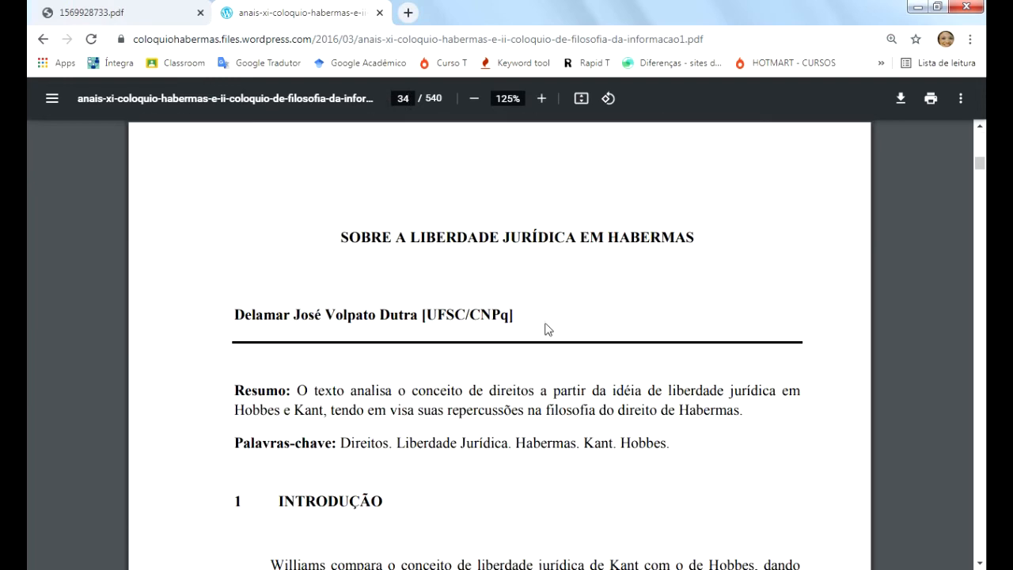
scroll(539, 388, "down", 1)
scroll(539, 388, "down", 1)
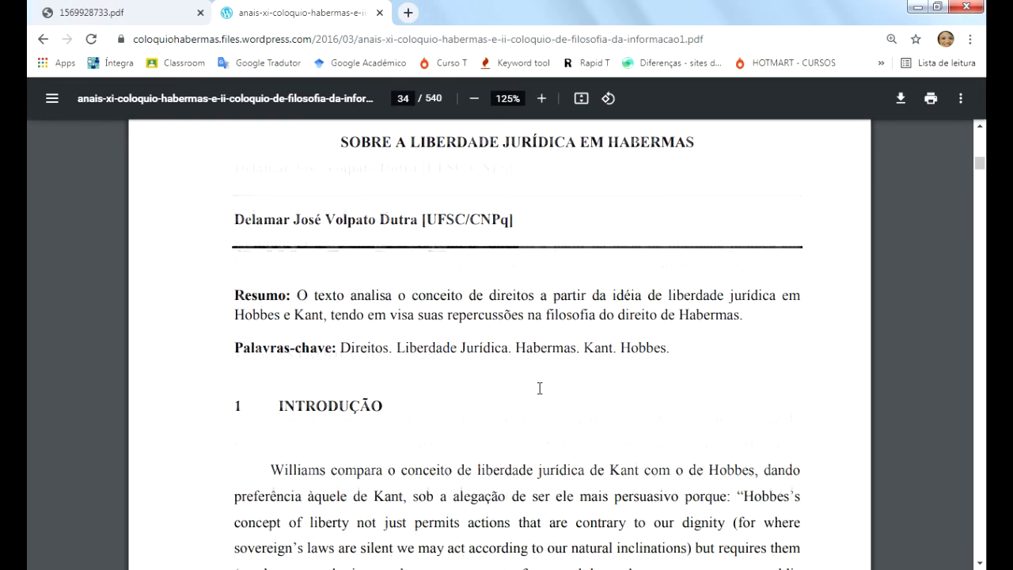
scroll(441, 267, "up", 1)
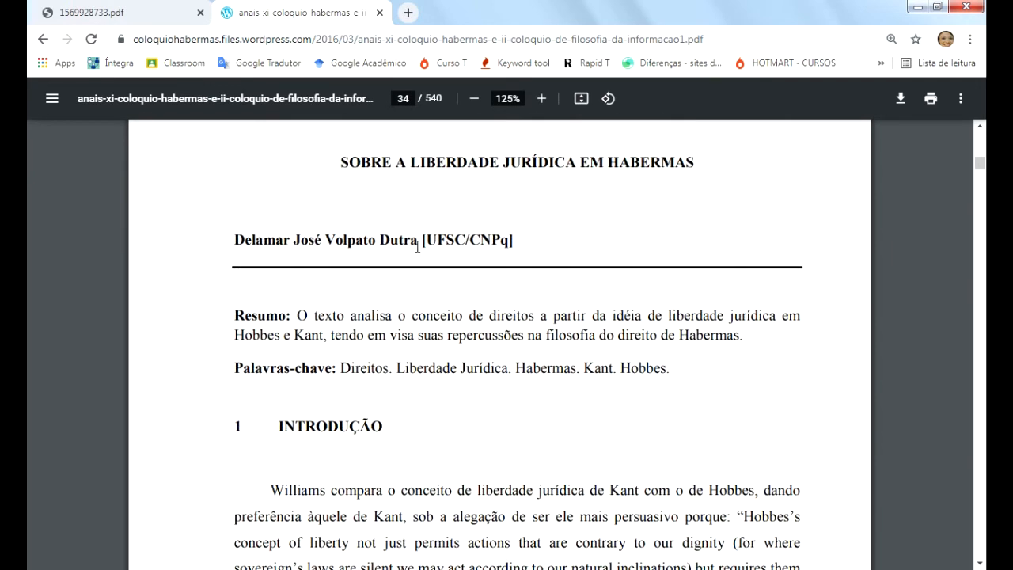
key("ctrl")
left_click(545, 569)
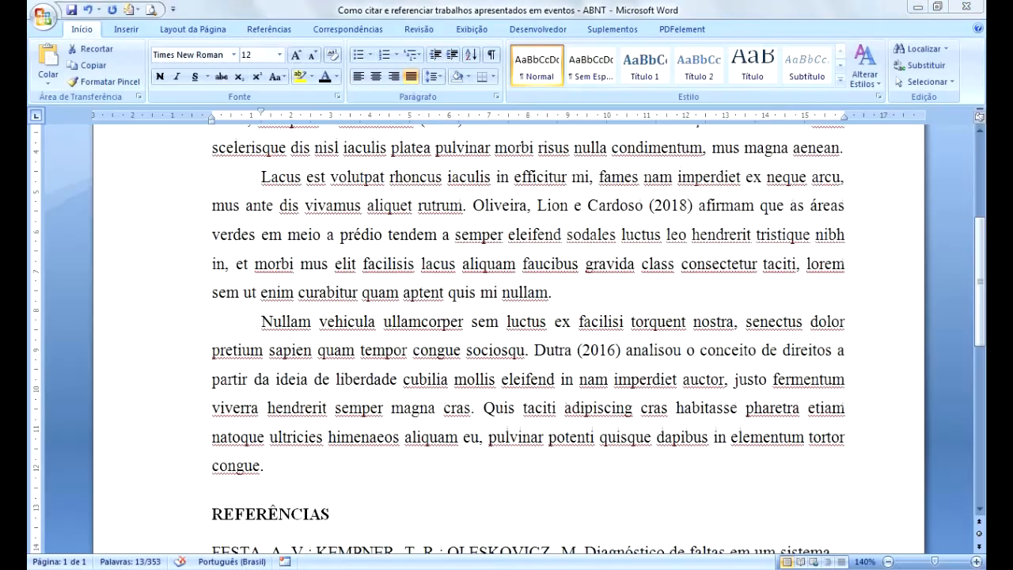
left_click(622, 354)
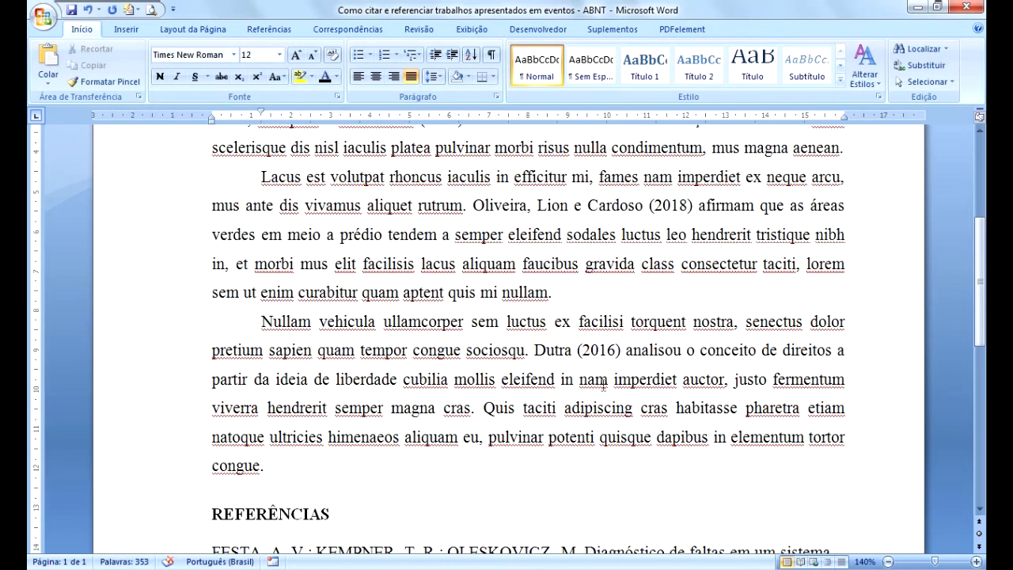
- Apply black font colour to the hidden author and title "Sobre a liberdade jurídica em Habermas" that open the third reference
scroll(455, 476, "down", 6)
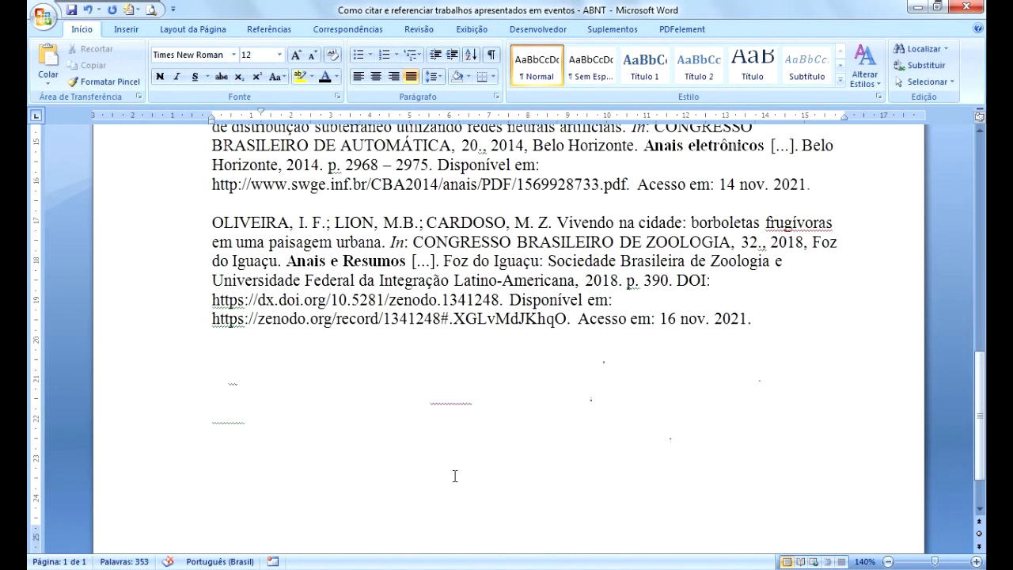
left_click_drag(213, 352, 599, 360)
left_click_drag(984, 386, 984, 346)
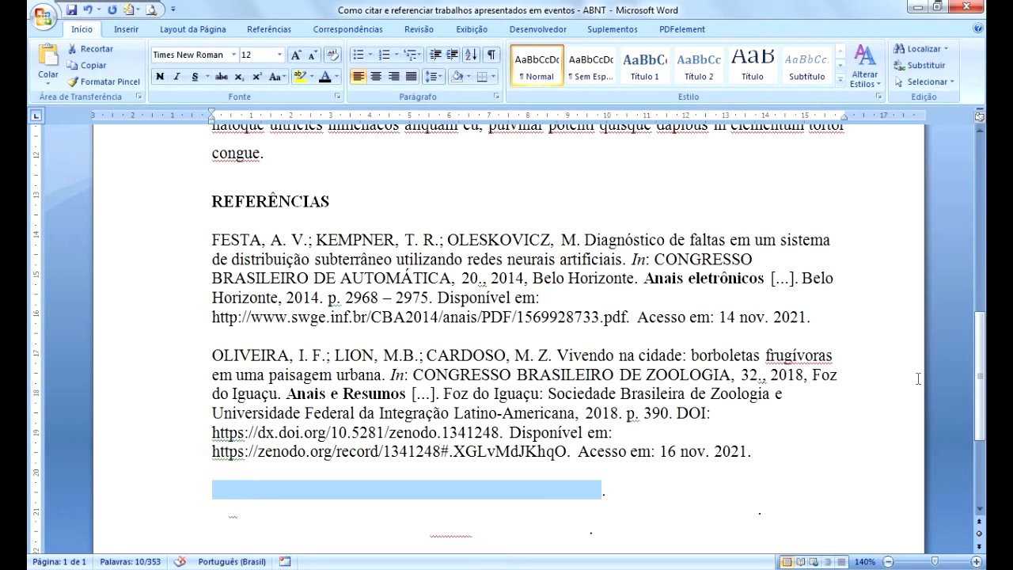
left_click_drag(982, 391, 982, 413)
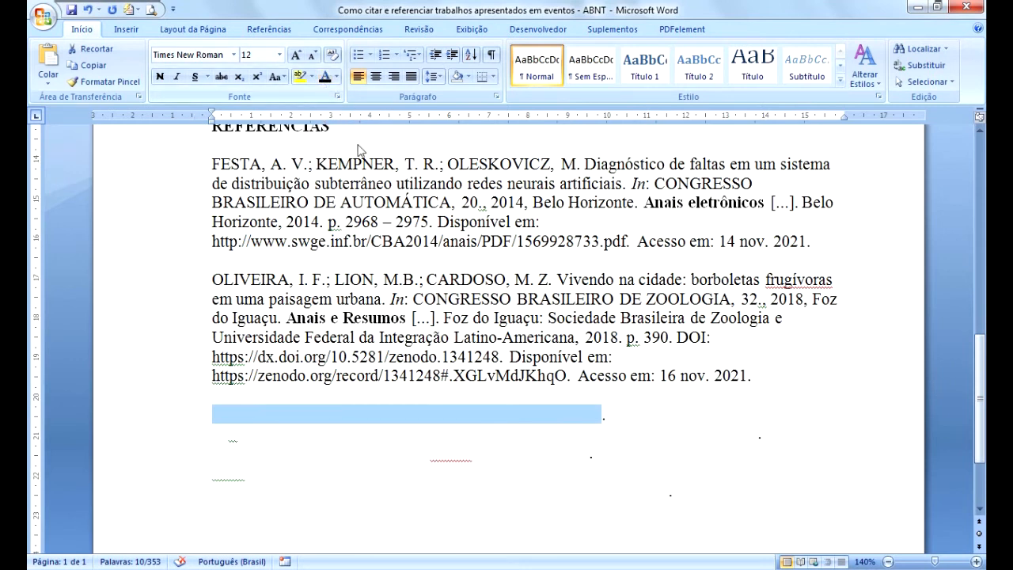
left_click(325, 78)
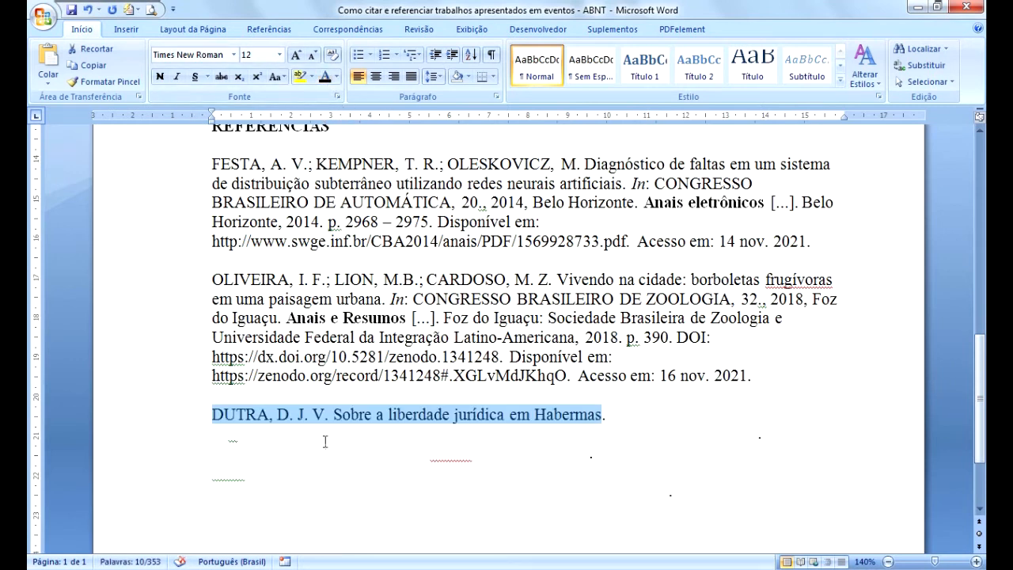
left_click(387, 431)
left_click(259, 417)
left_click(413, 417)
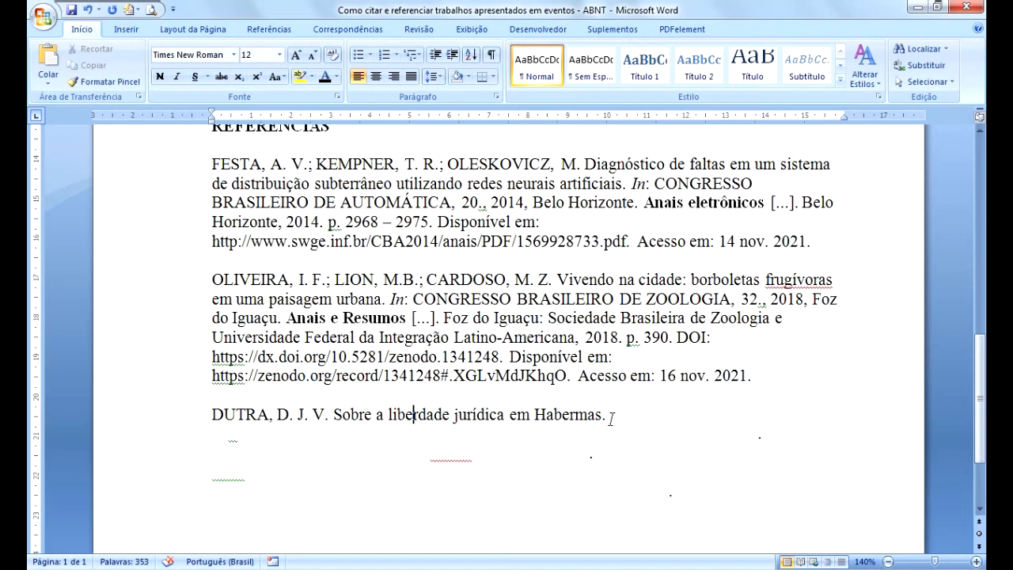
- Apply black font colour to the hidden "In: COLÓQUIO HABERMAS, 11.; COLÓQUIO DE FILOSOFIA DA INFORMAÇÃO, 2., 2015, Rio de Janeiro." in the third reference
left_click_drag(606, 418, 762, 432)
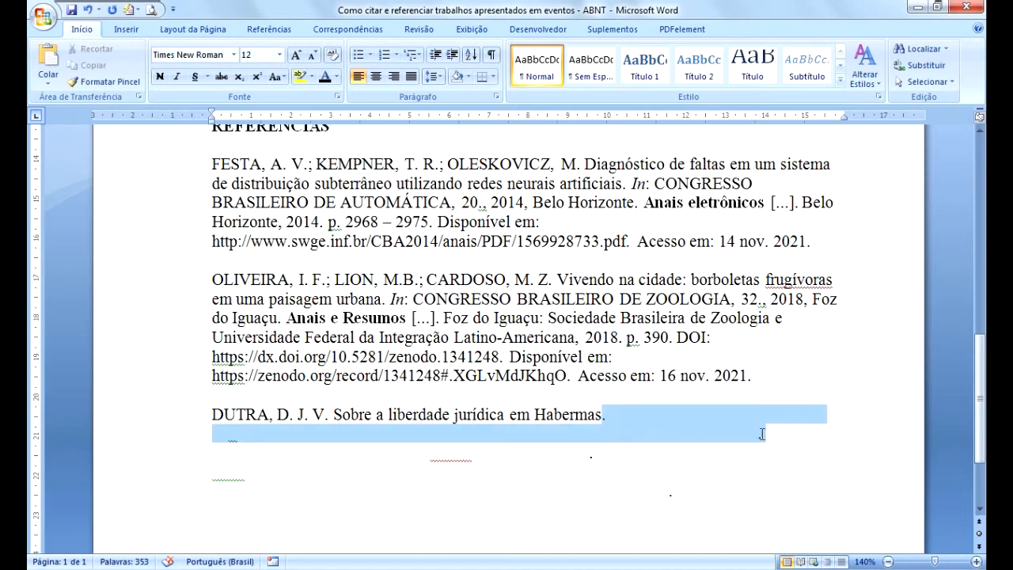
left_click(324, 80)
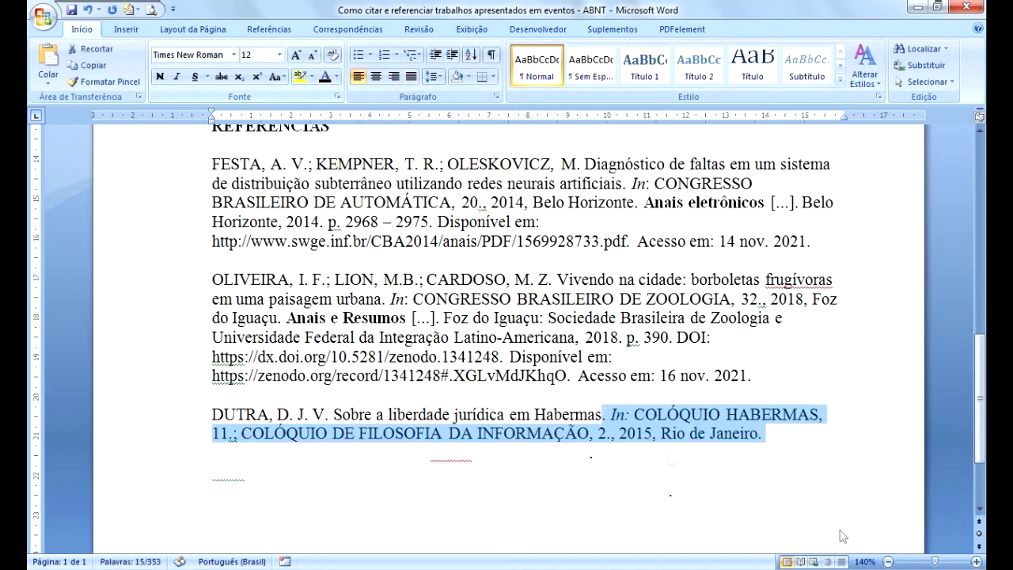
left_click(704, 435)
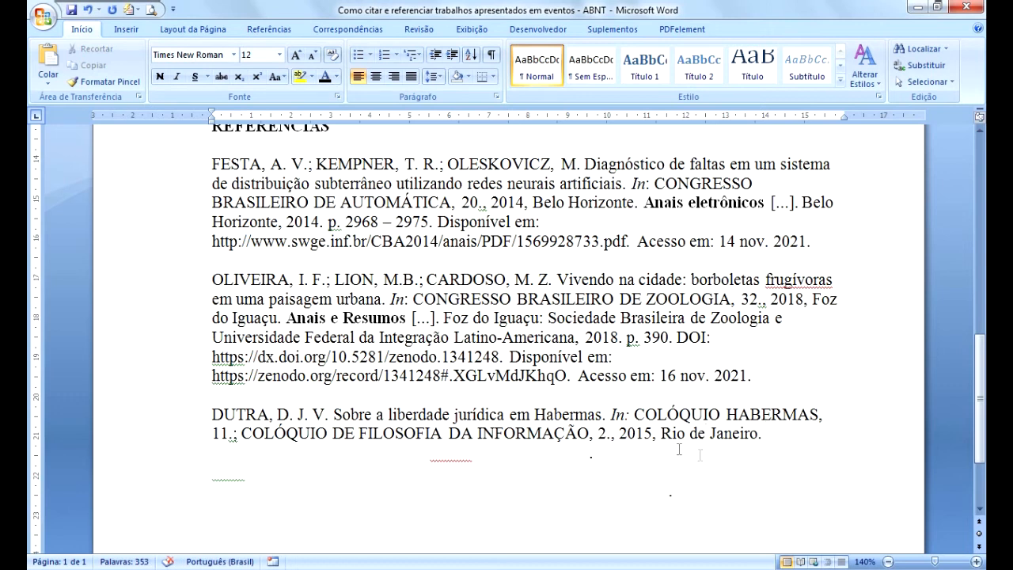
left_click(628, 415)
type(":")
- Compare the names and numbers of the two events on the colloquium proceedings cover with those in the third reference
key("alt+Tab")
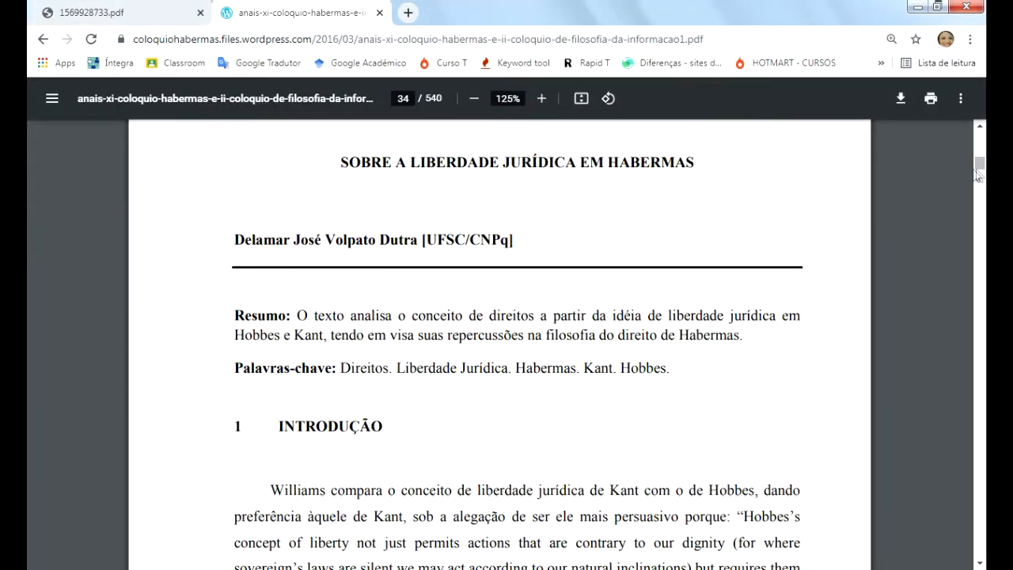
left_click_drag(978, 168, 978, 139)
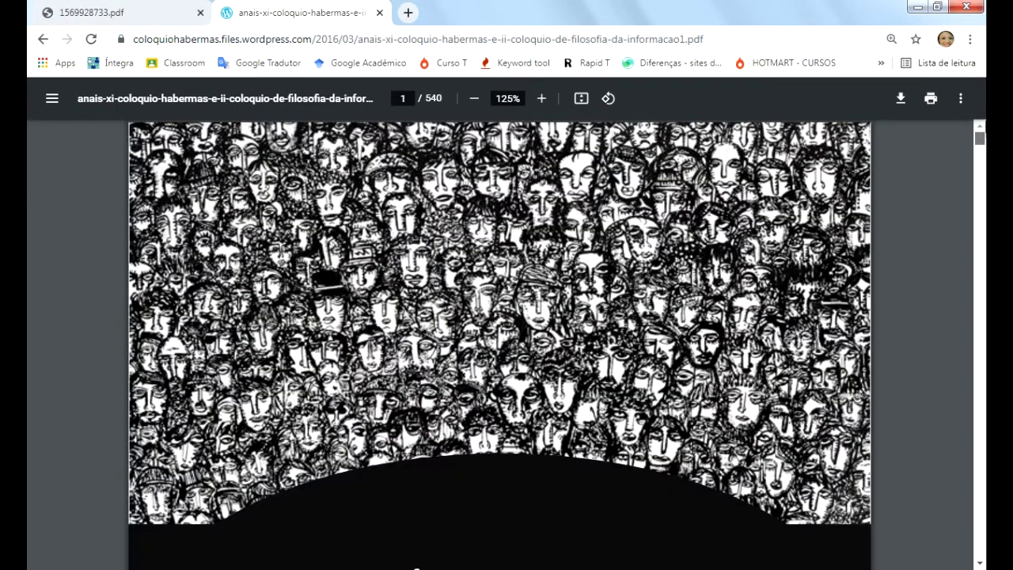
scroll(416, 567, "down", 5)
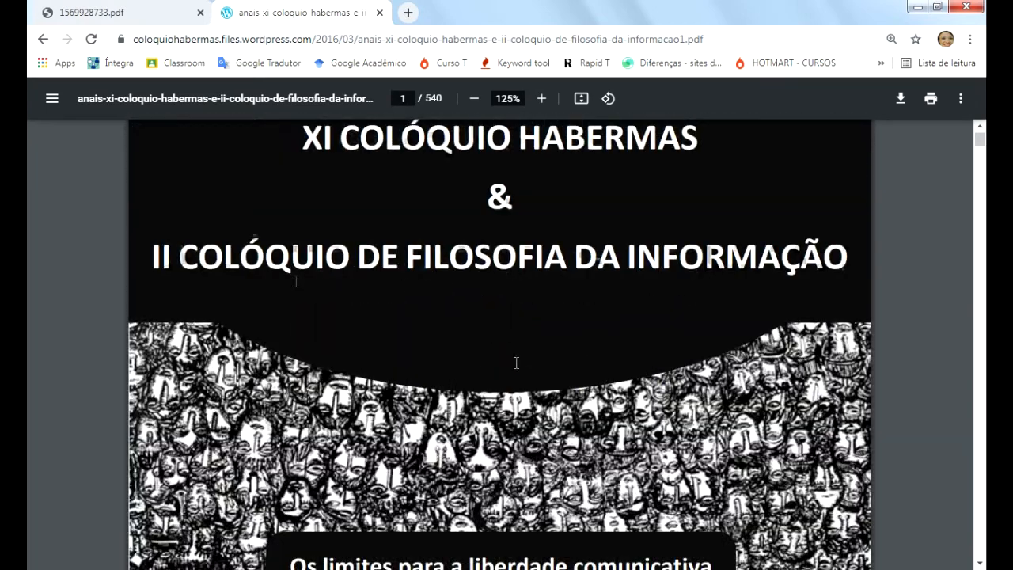
scroll(340, 201, "up", 1)
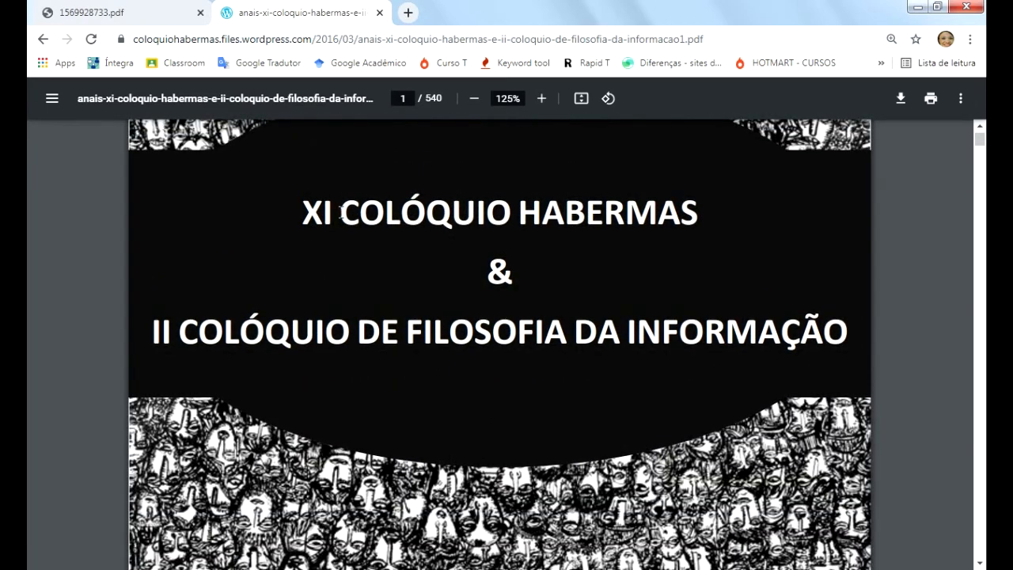
left_click(326, 209)
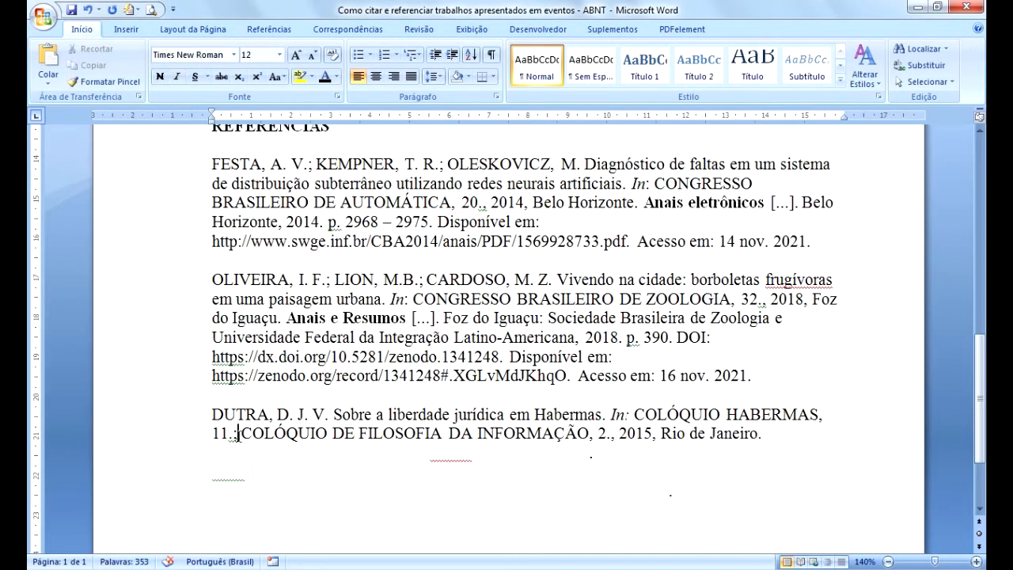
left_click(477, 433)
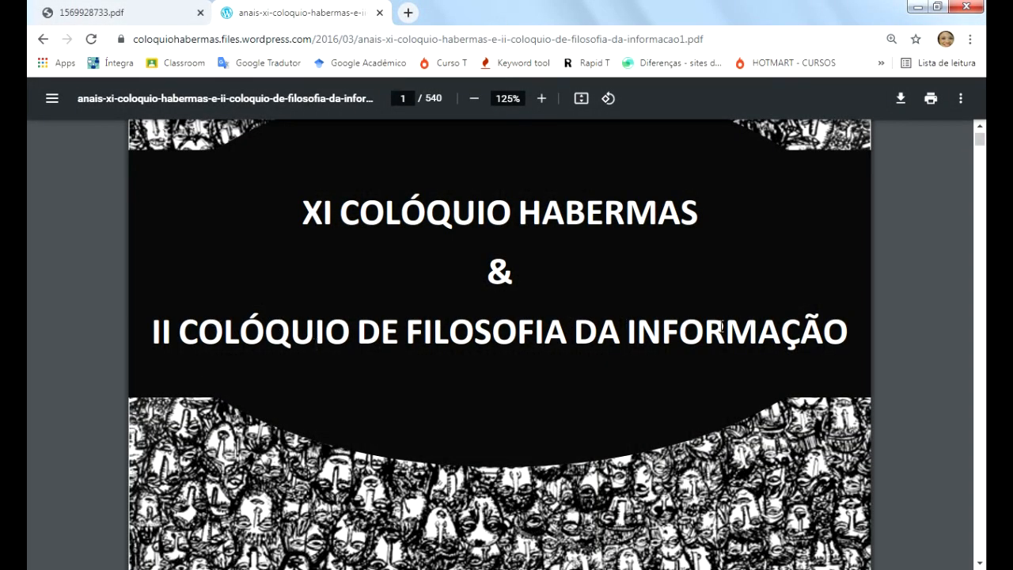
left_click(169, 332)
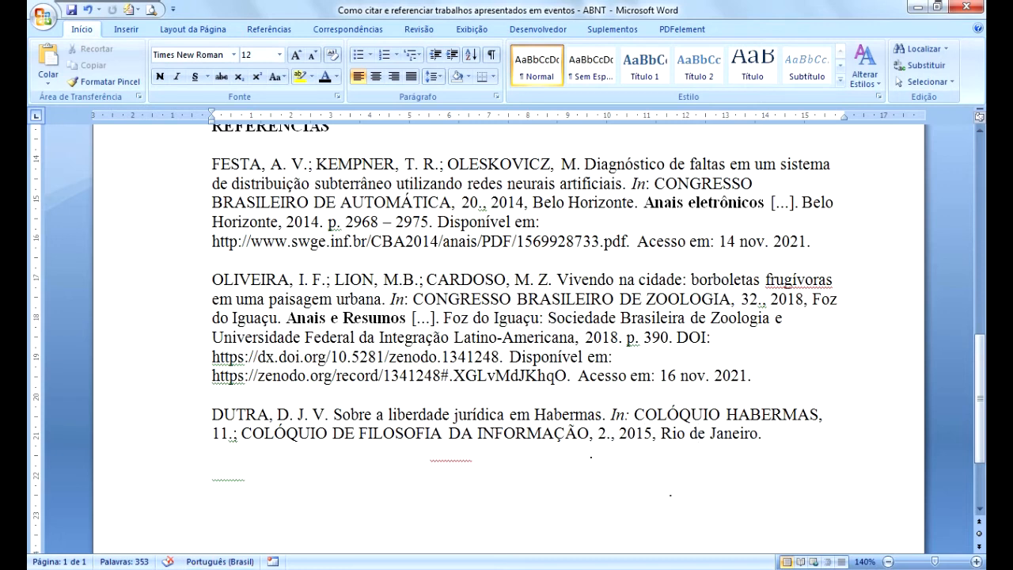
- Check the event date on the proceedings cover and the publication details on its title page, and return to the Word document
key("alt+Tab")
scroll(514, 400, "down", 5)
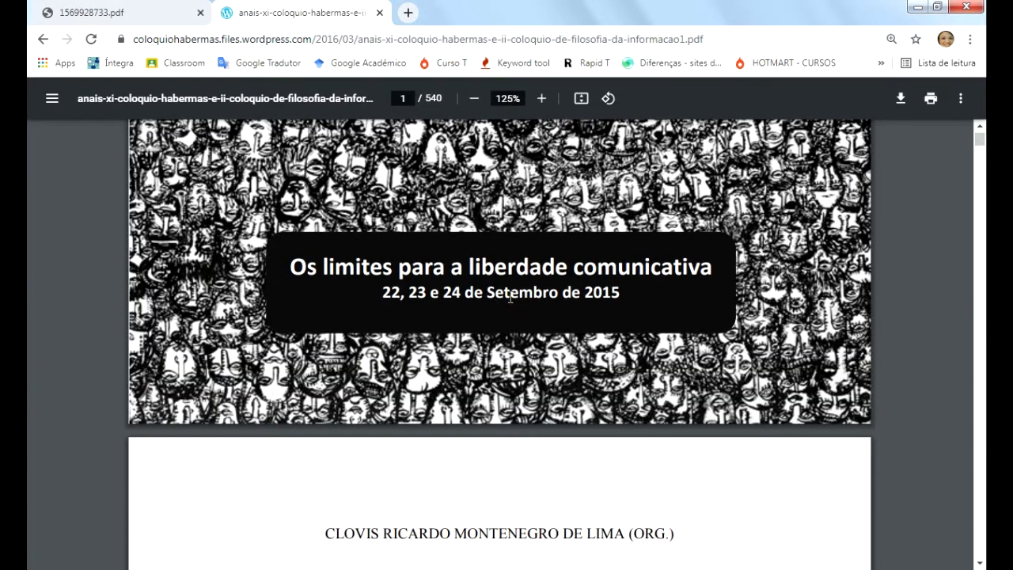
key("ctrl")
key("ctrl")
key("ctrl")
scroll(503, 384, "down", 5)
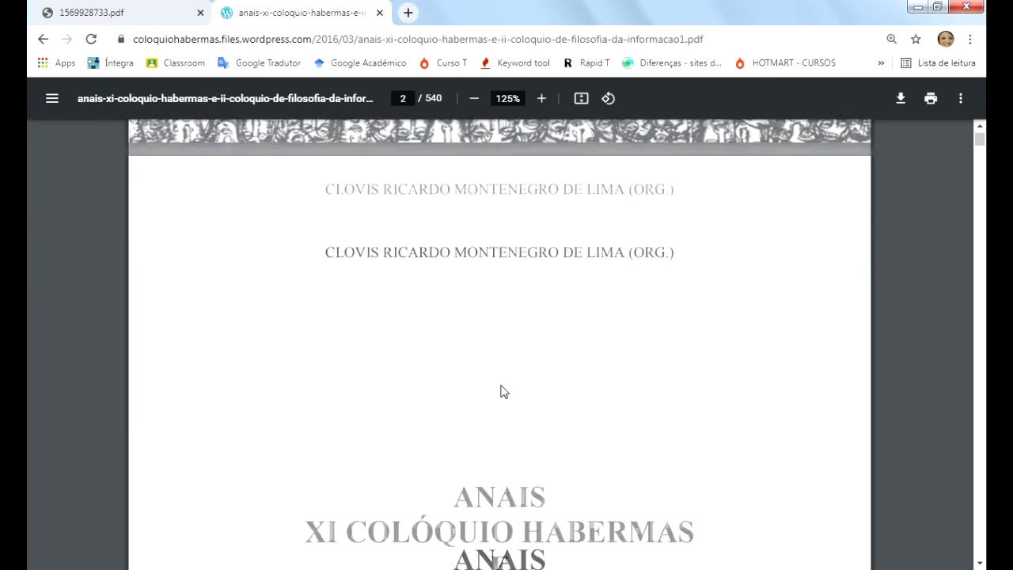
scroll(499, 391, "down", 6)
key("ctrl")
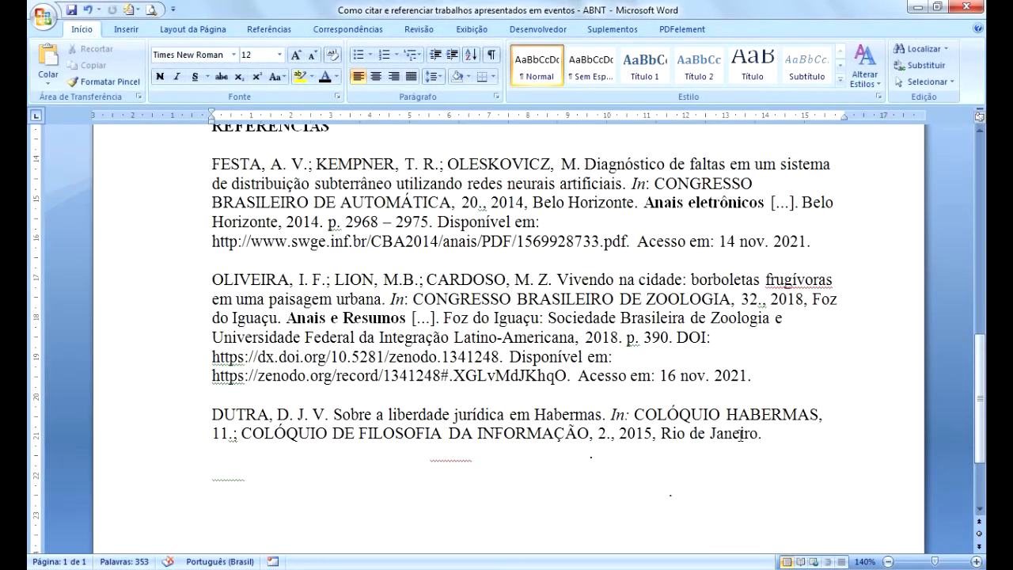
- Apply black font colour to the hidden "Anais eletrônicos [...]. Rio de Janeiro: Salute, 2016, p. 34 – 50." in the third reference
left_click(698, 433)
left_click_drag(765, 433, 599, 456)
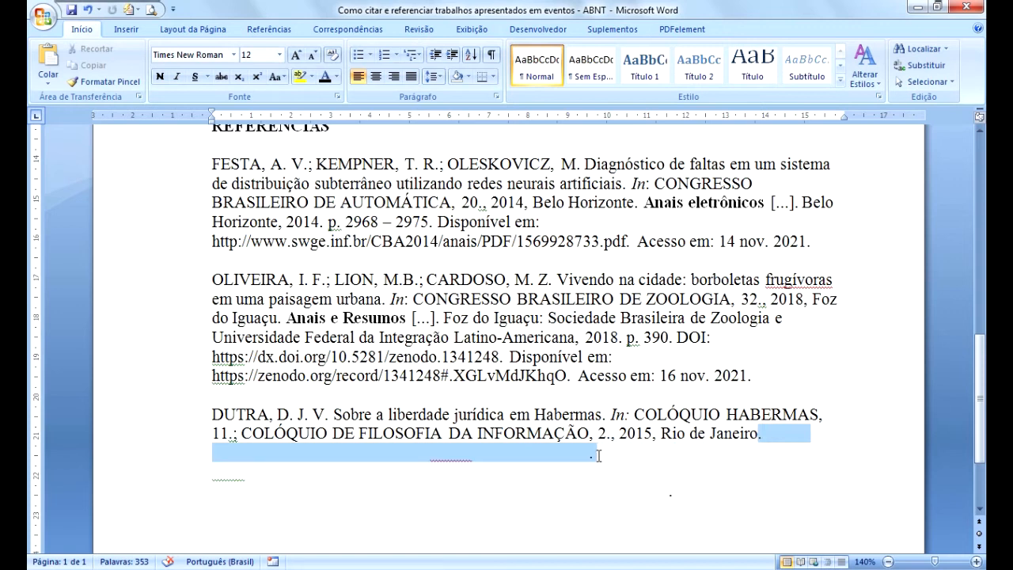
left_click(324, 76)
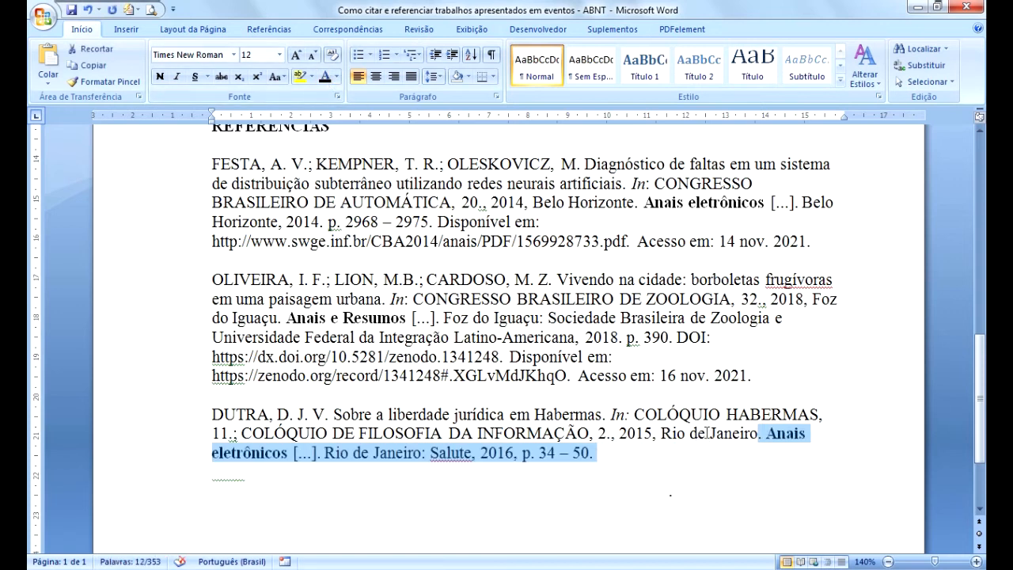
left_click(744, 445)
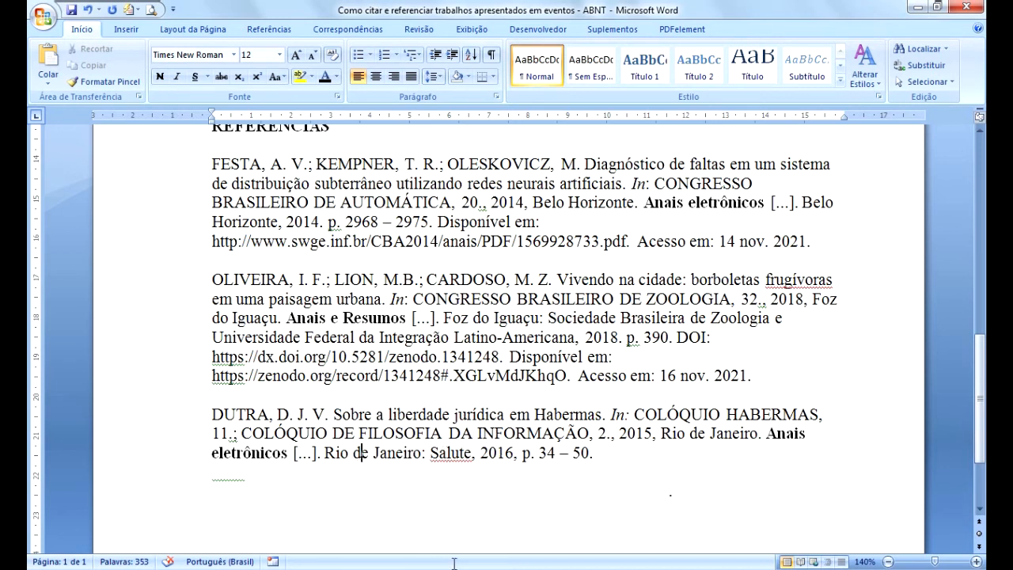
- Check the place, publisher and year on the proceedings title page against the third reference, distinguishing the event year from the publication year
key("alt+Tab")
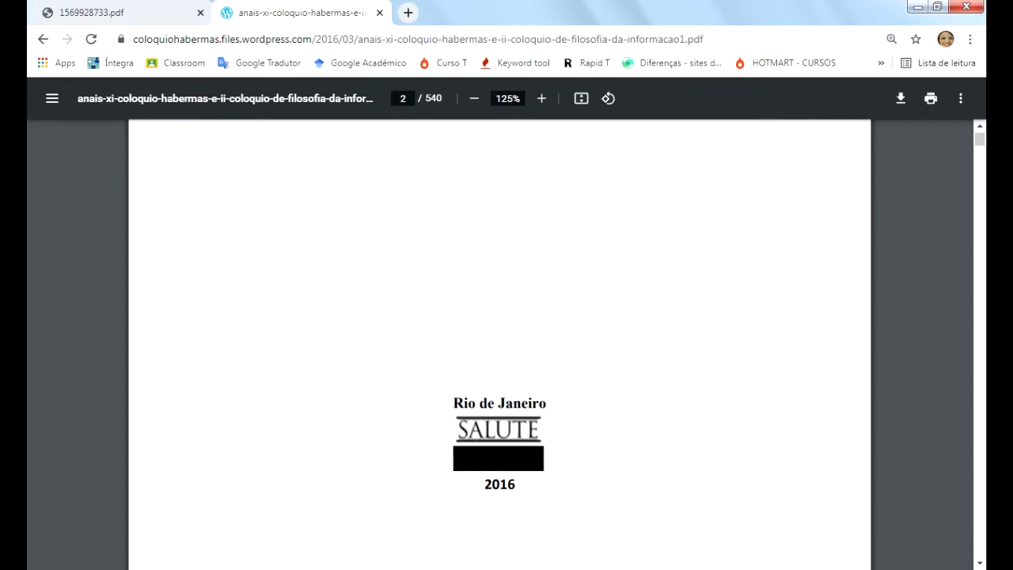
key("alt+Tab")
left_click(513, 453)
left_click(638, 434)
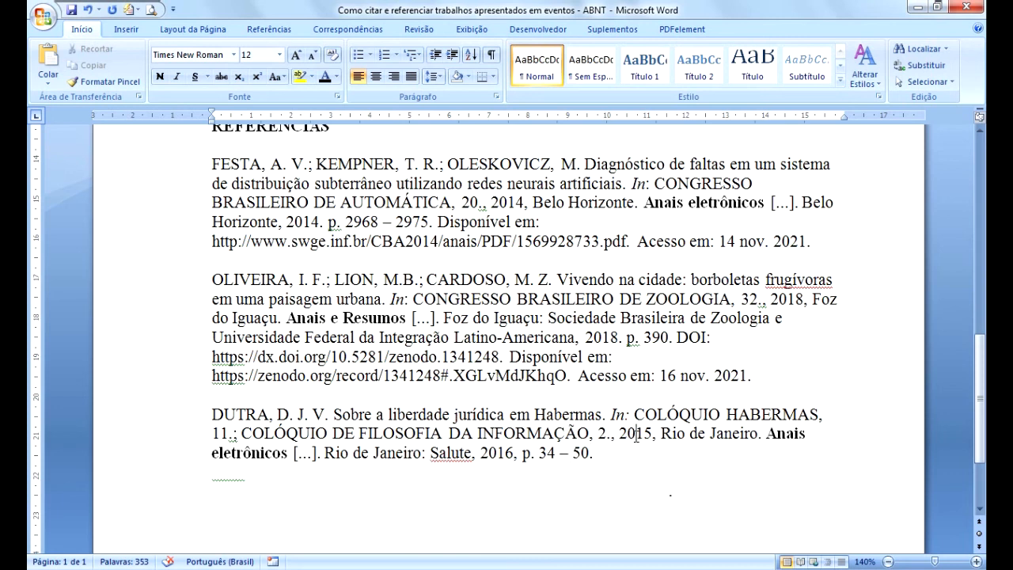
left_click(637, 435)
left_click(498, 452)
left_click(536, 453)
- Go to page 34 of the colloquium proceedings to check the paper's starting page, and return to the Word document
mouse_move(325, 569)
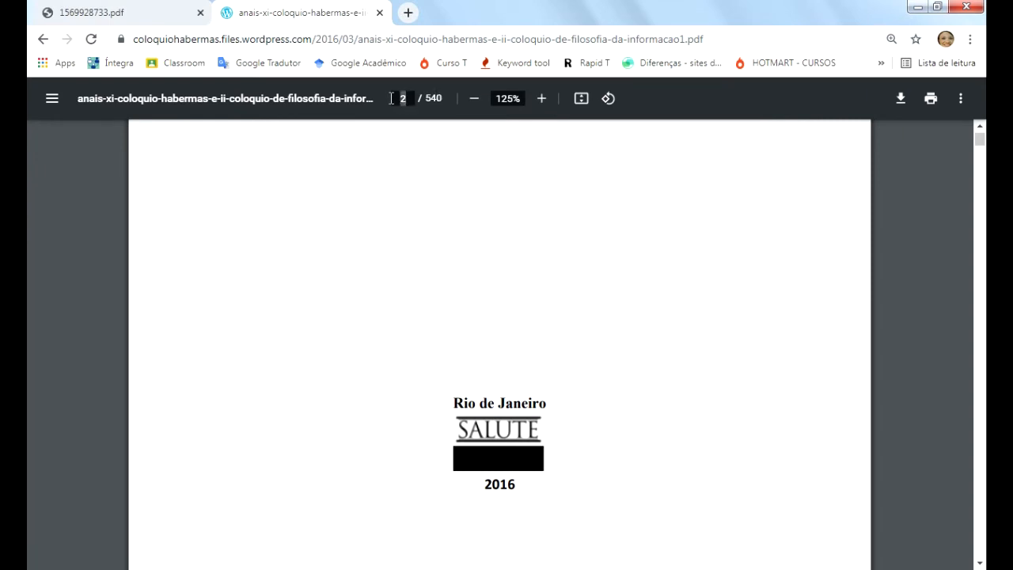
key("Return")
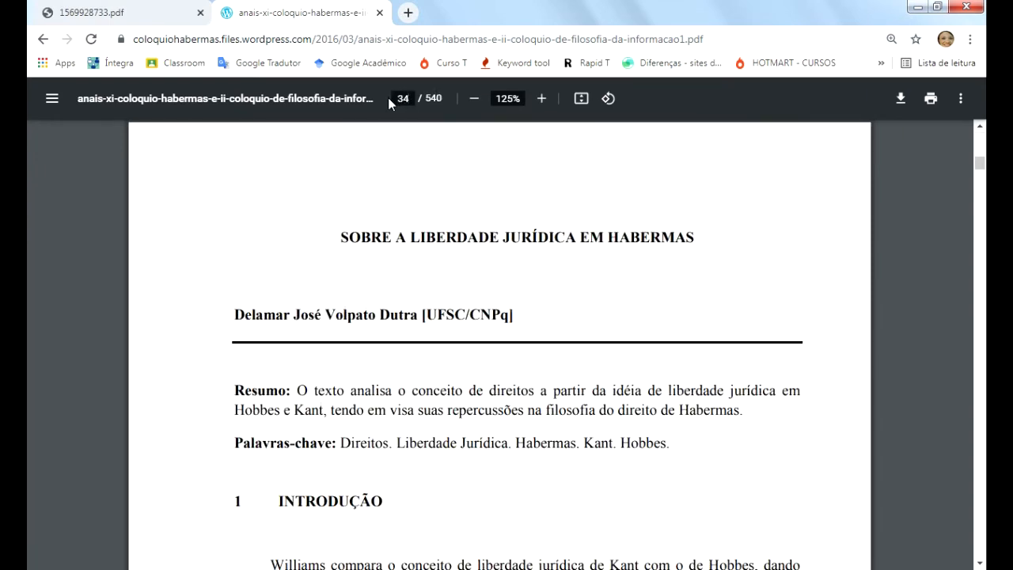
scroll(584, 323, "down", 2)
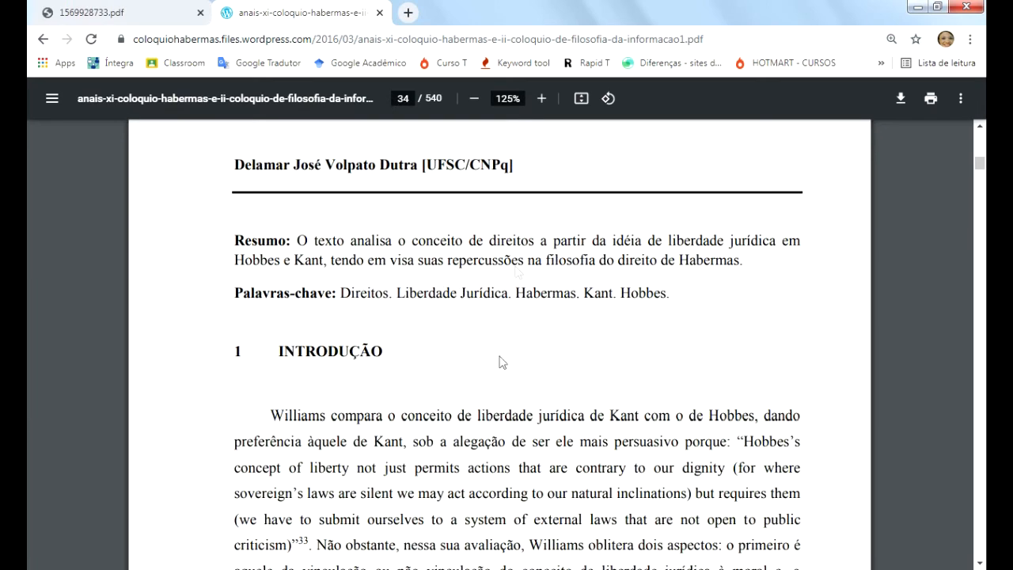
key("alt+Tab")
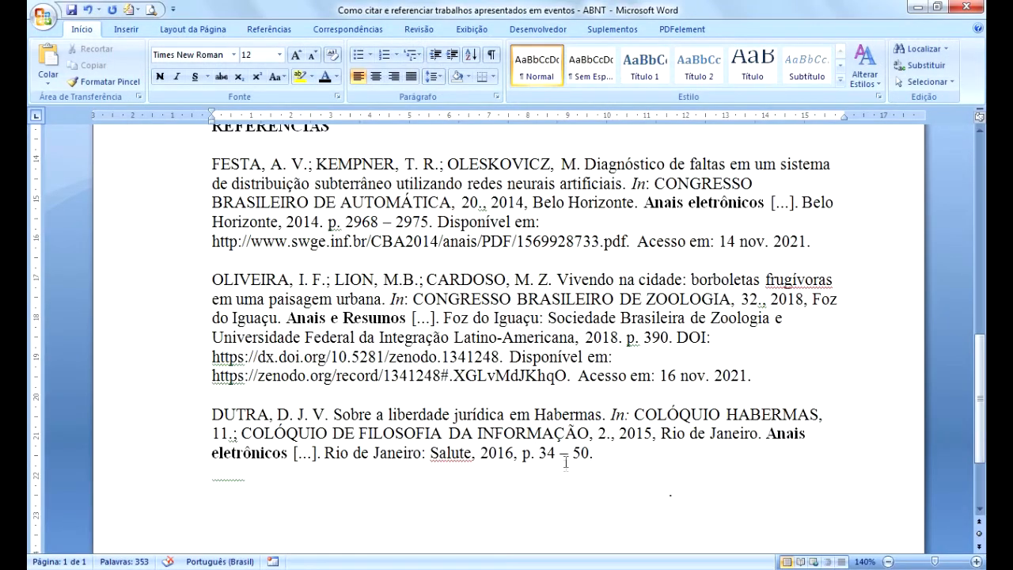
- Apply black font colour to the hidden ending of the third reference, from "Disponível em:" and the proceedings PDF link through "Acesso em: 13 nov. 2021."
left_click_drag(602, 457, 675, 496)
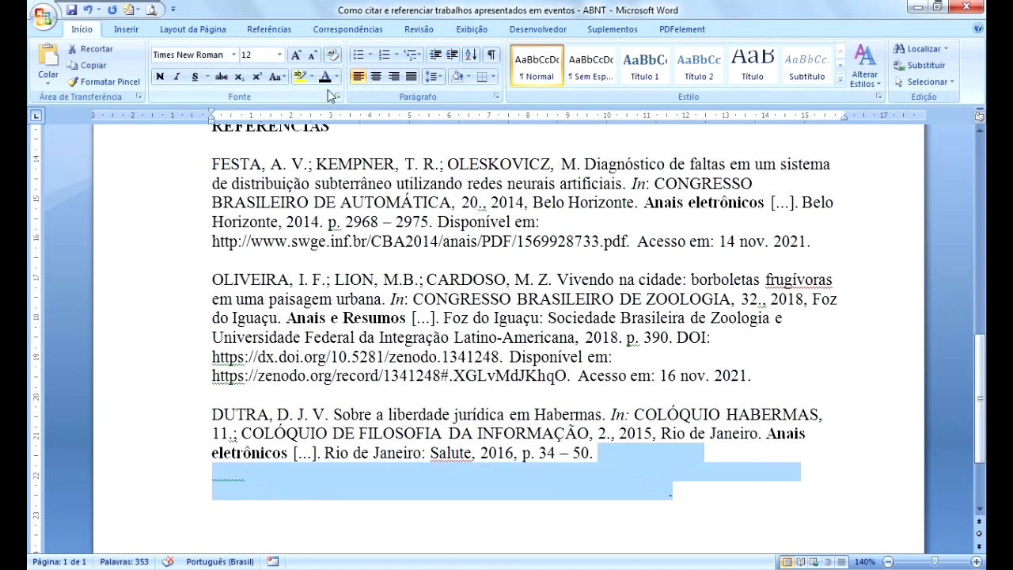
type("Disponível em: https://coloquiohabermas.files.wordpress.com/2016/03/anais-xi-coloquio-habermas-e-ii-coloquio-de-filosofia-da-informacao1.pdf.  Acesso em: 13 nov. 2021.")
left_click(709, 491)
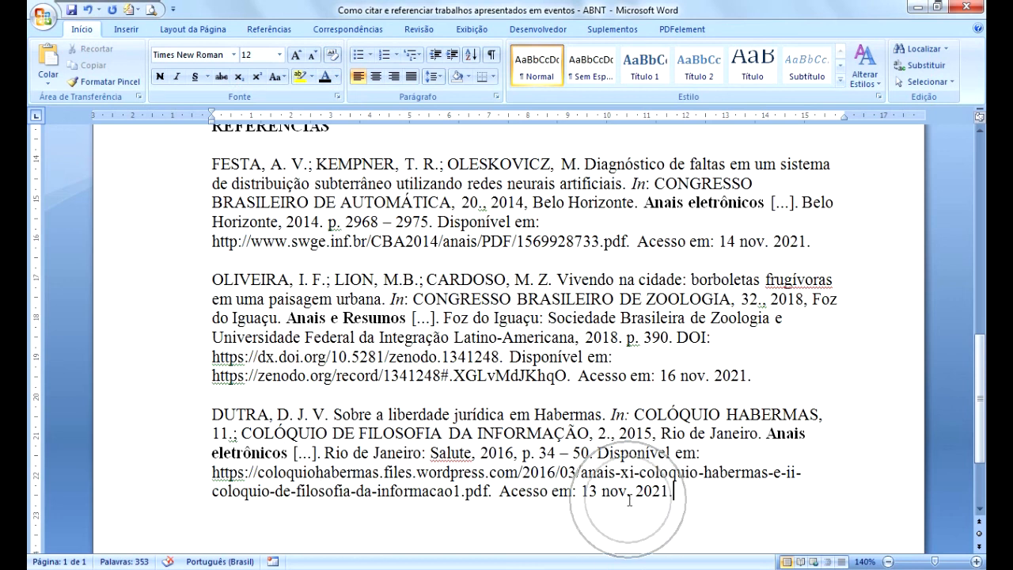
right_click(412, 475)
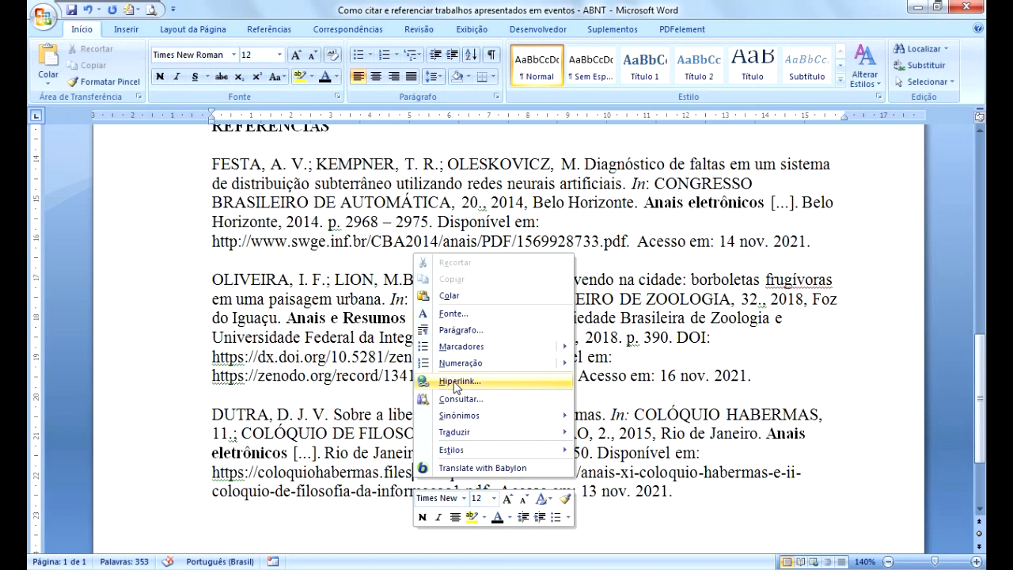
key("Escape")
- Move the colloquium reference to the start of the REFERÊNCIAS list, above the automation congress entry, leaving one blank line between them
left_click_drag(210, 413, 726, 494)
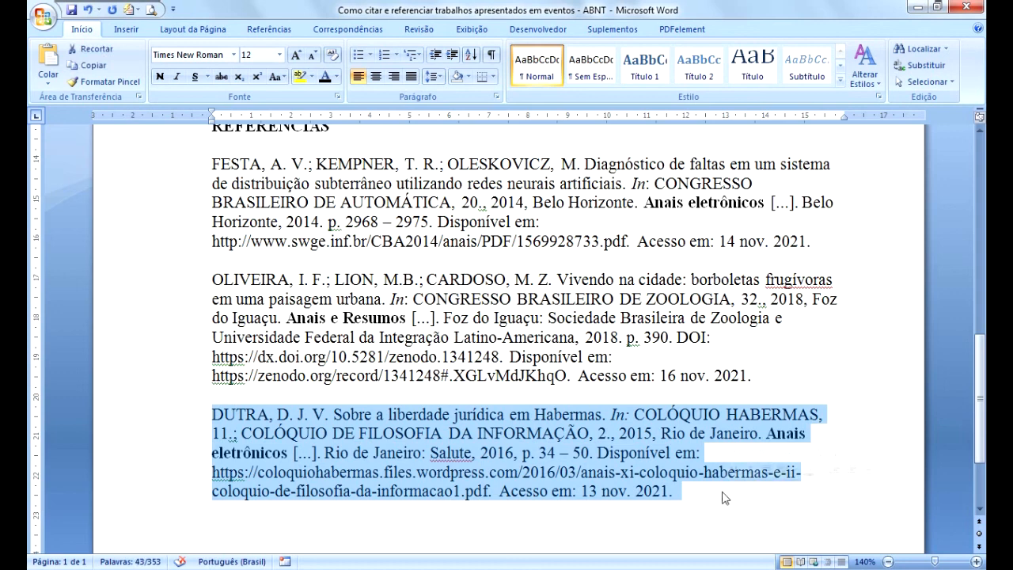
key("ctrl+x")
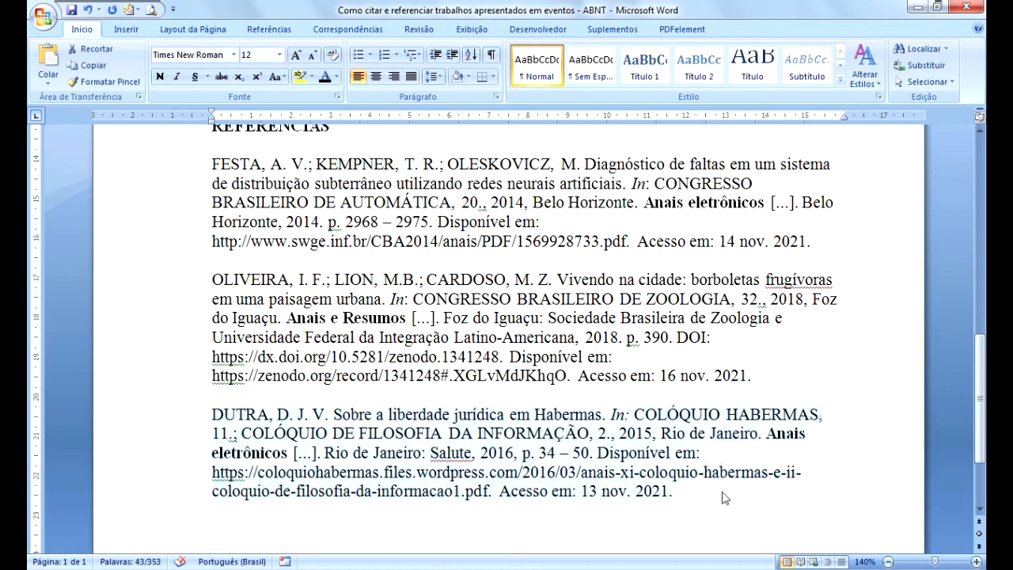
scroll(216, 390, "up", 4)
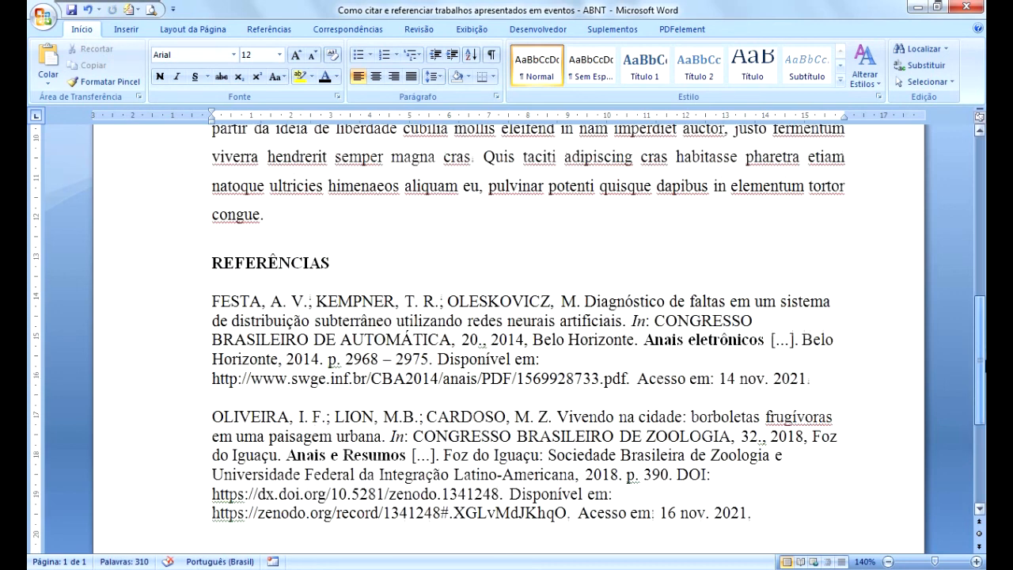
left_click(214, 383)
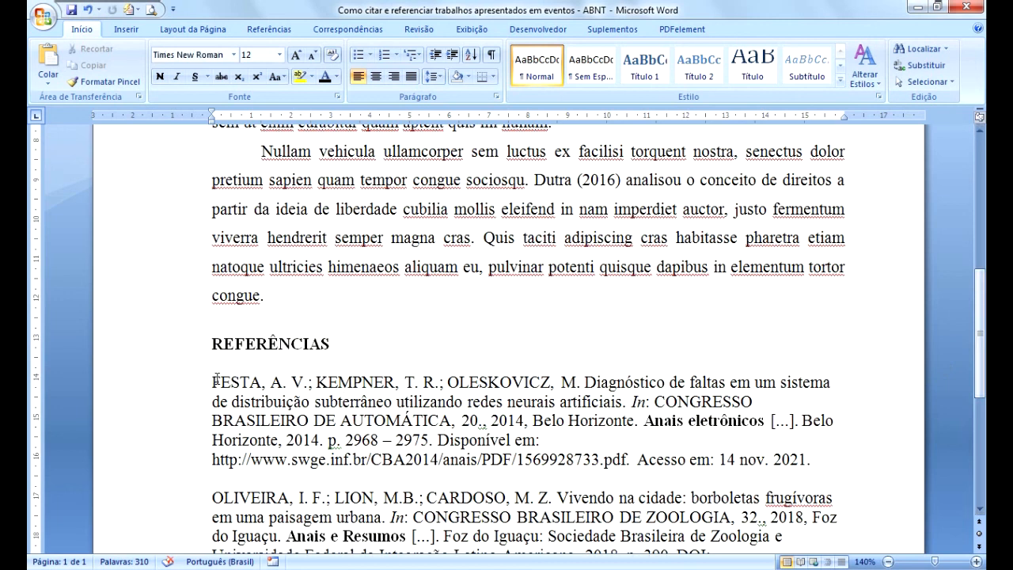
key("Return")
key("Return")
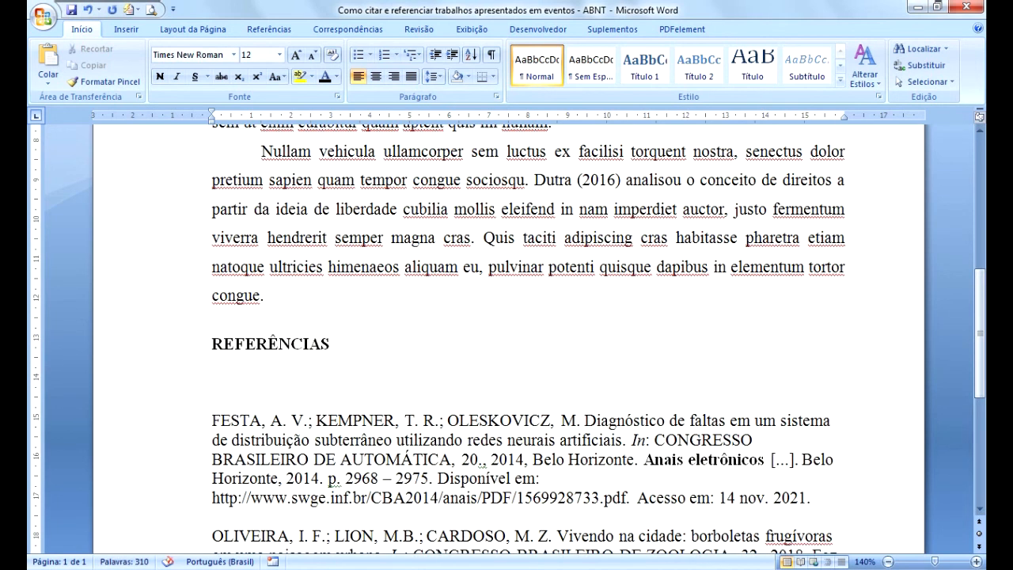
key("Up")
key("Up")
key("ctrl+v")
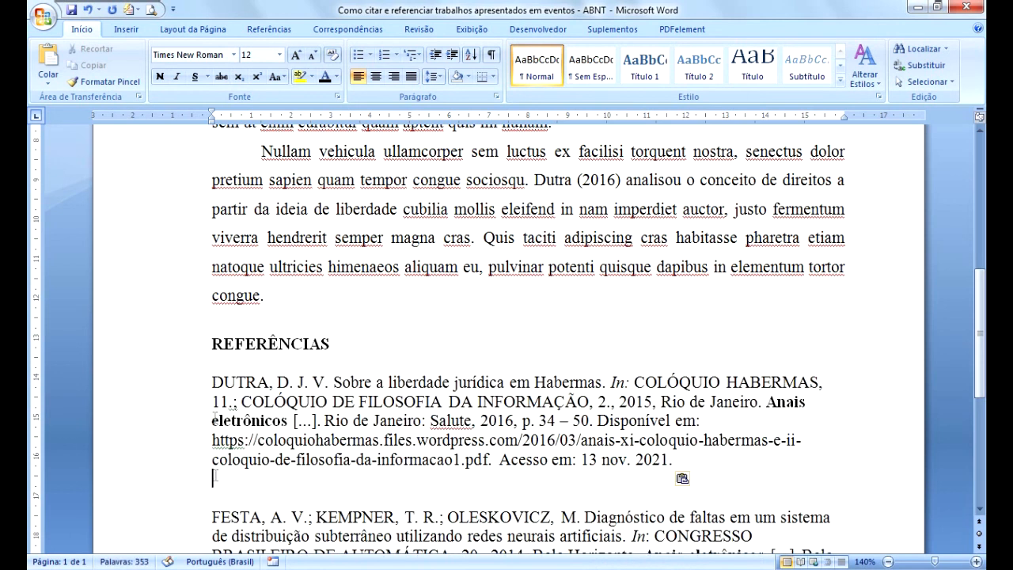
key("BackSpace")
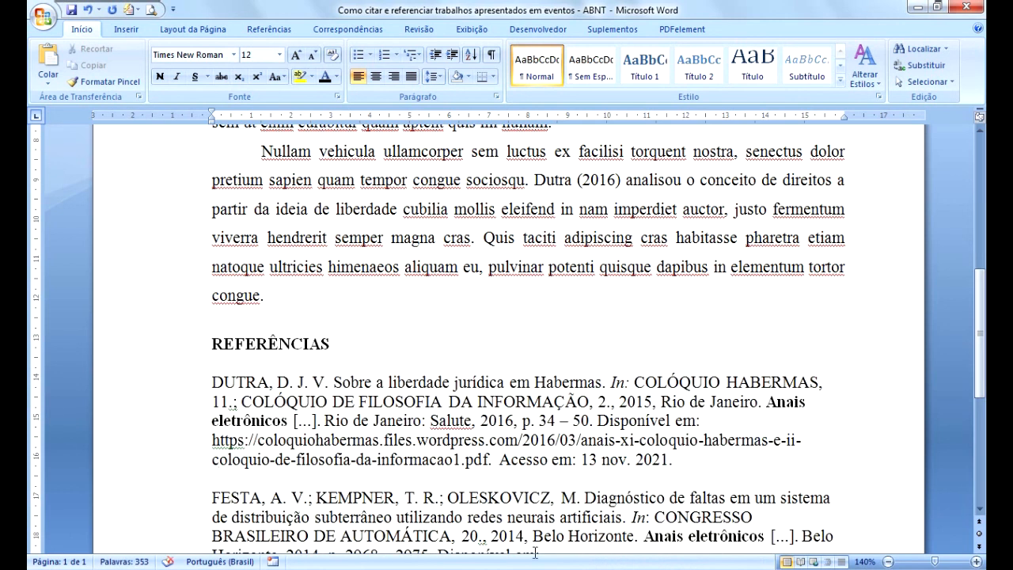
- Review the alphabetical order of the three references and return to the end of the last body paragraph
scroll(982, 416, "down", 4)
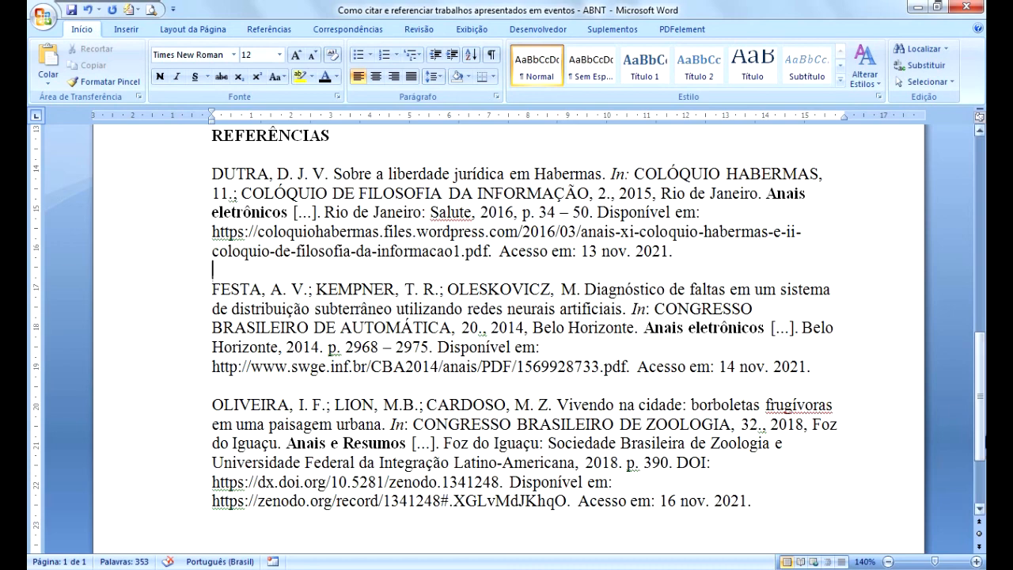
left_click_drag(982, 433, 982, 317)
left_click(481, 459)
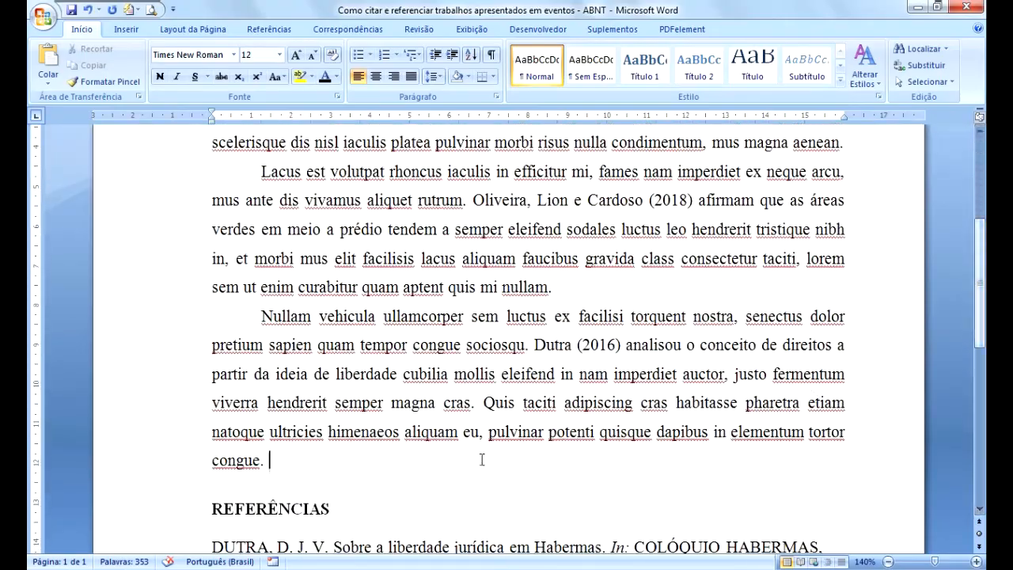